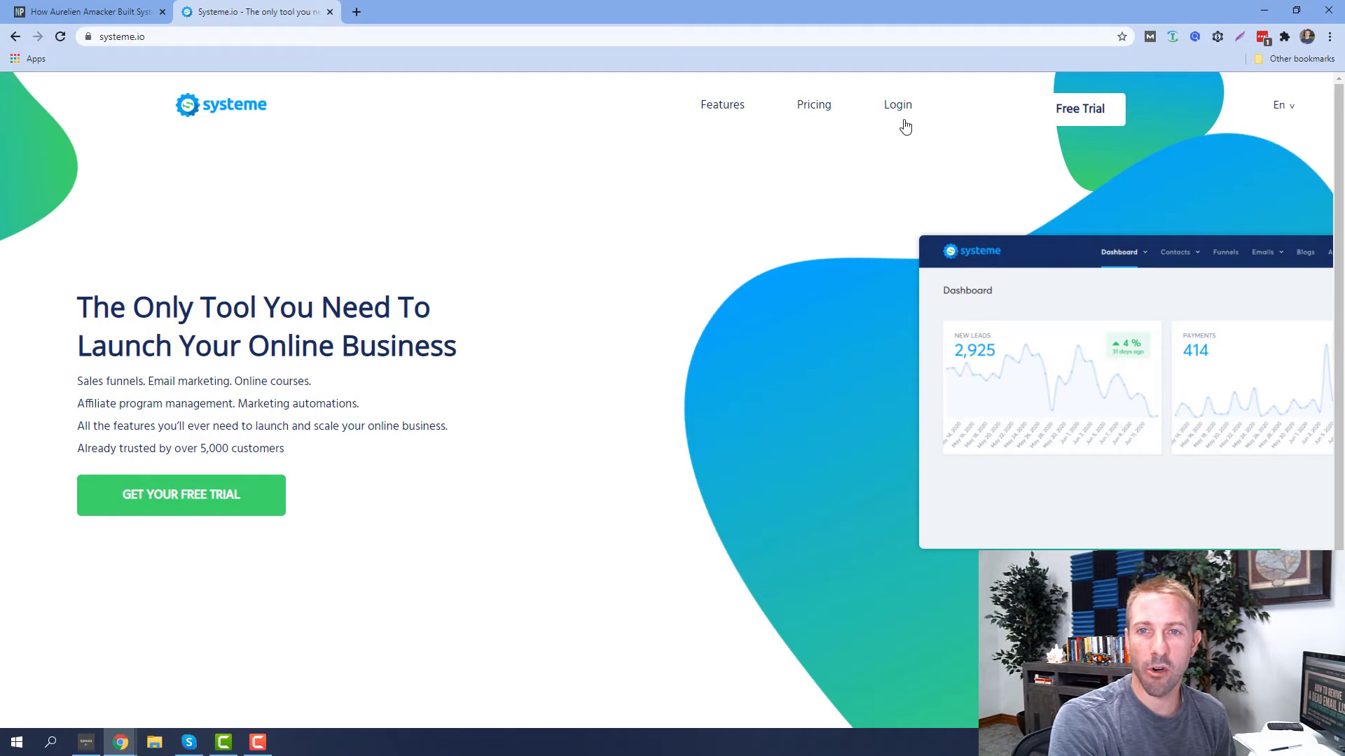
Log in with the saved account details and open the Funnels list with Niche Pursuits Newsletter
click(903, 121)
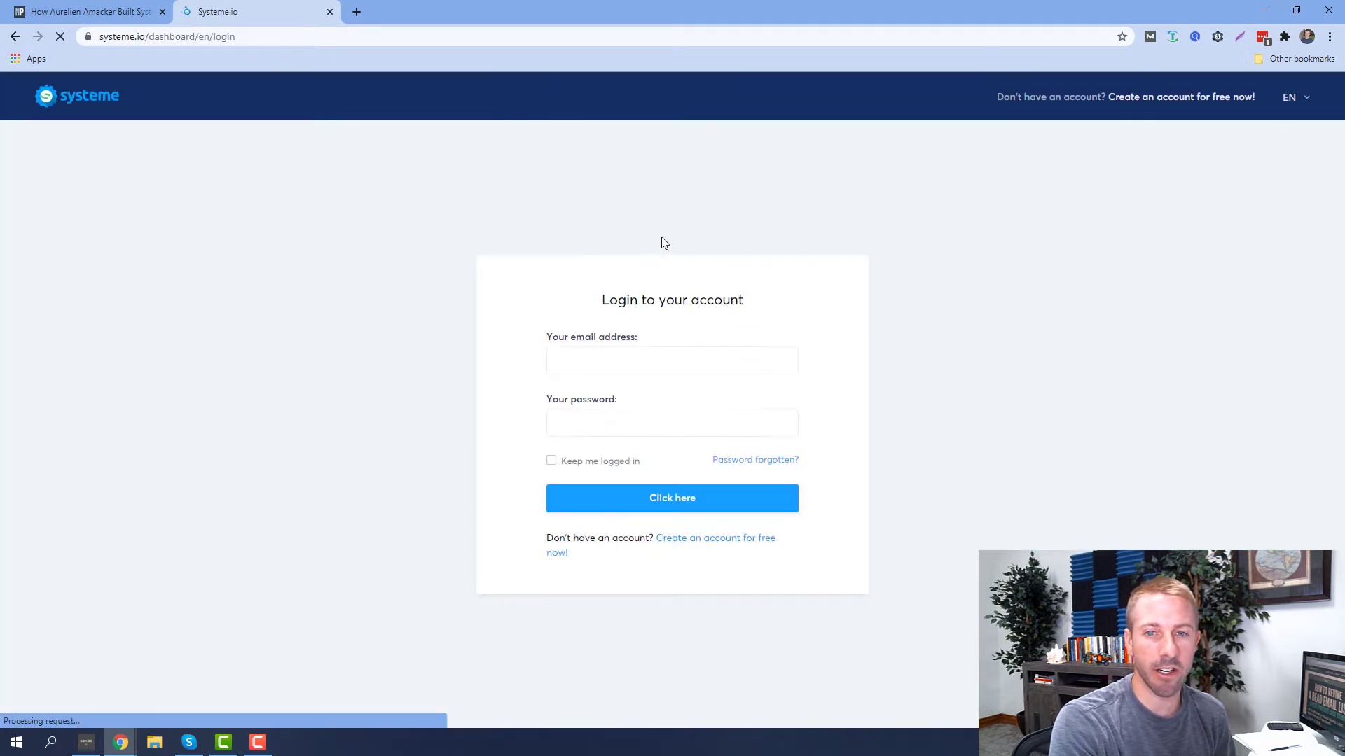
click(649, 510)
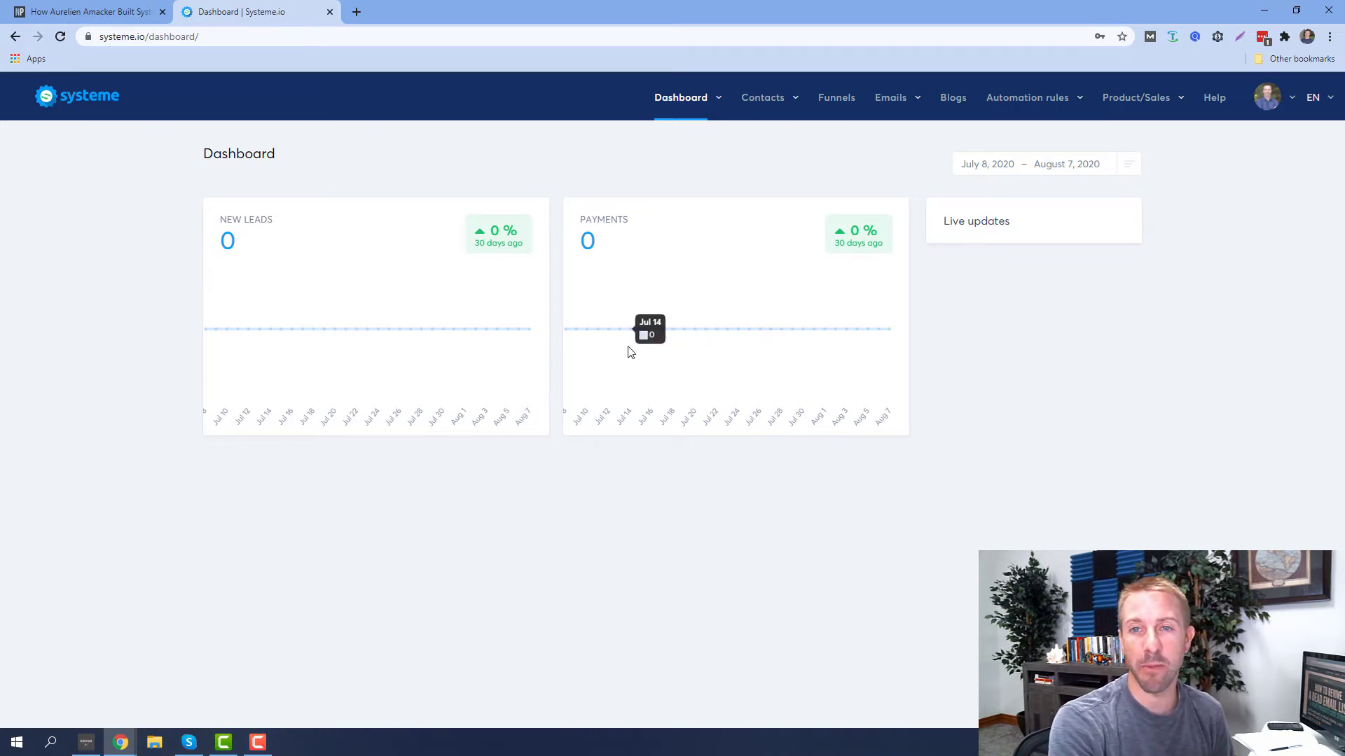
mouse_move(788, 115)
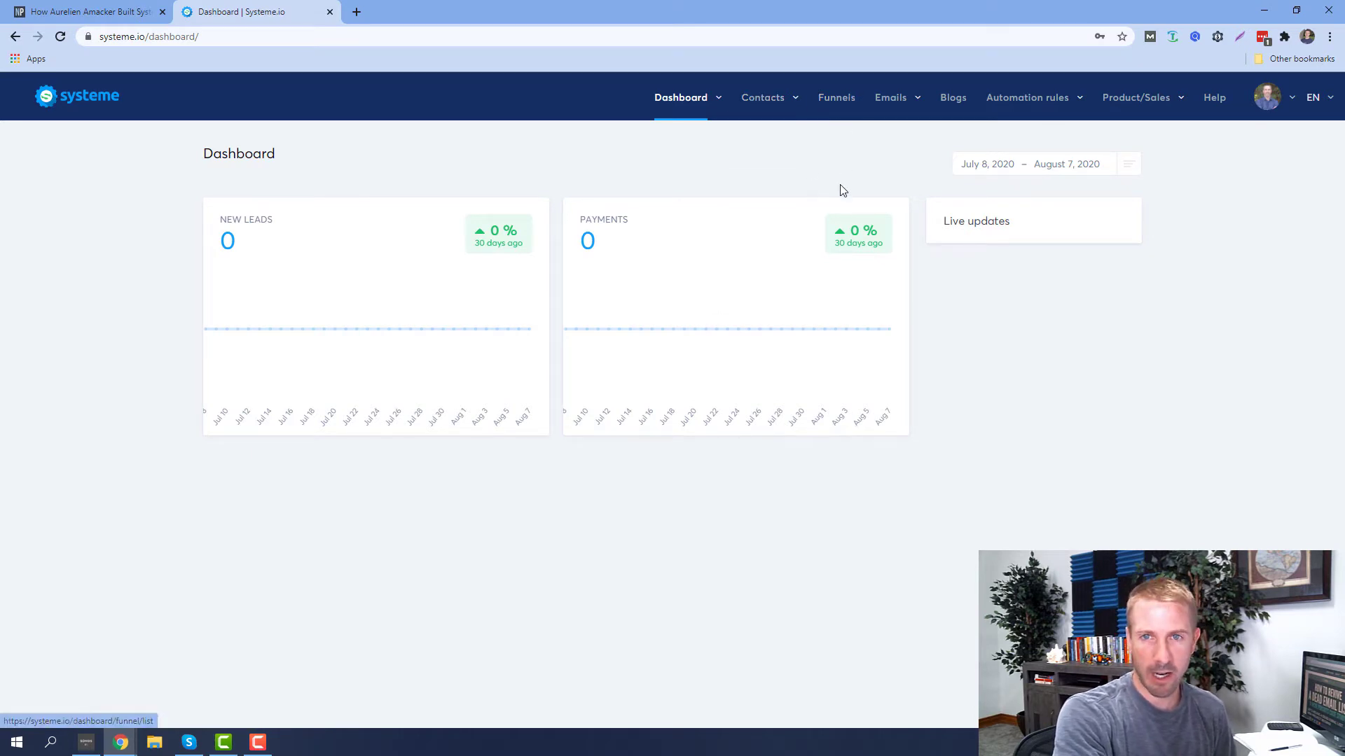
click(846, 100)
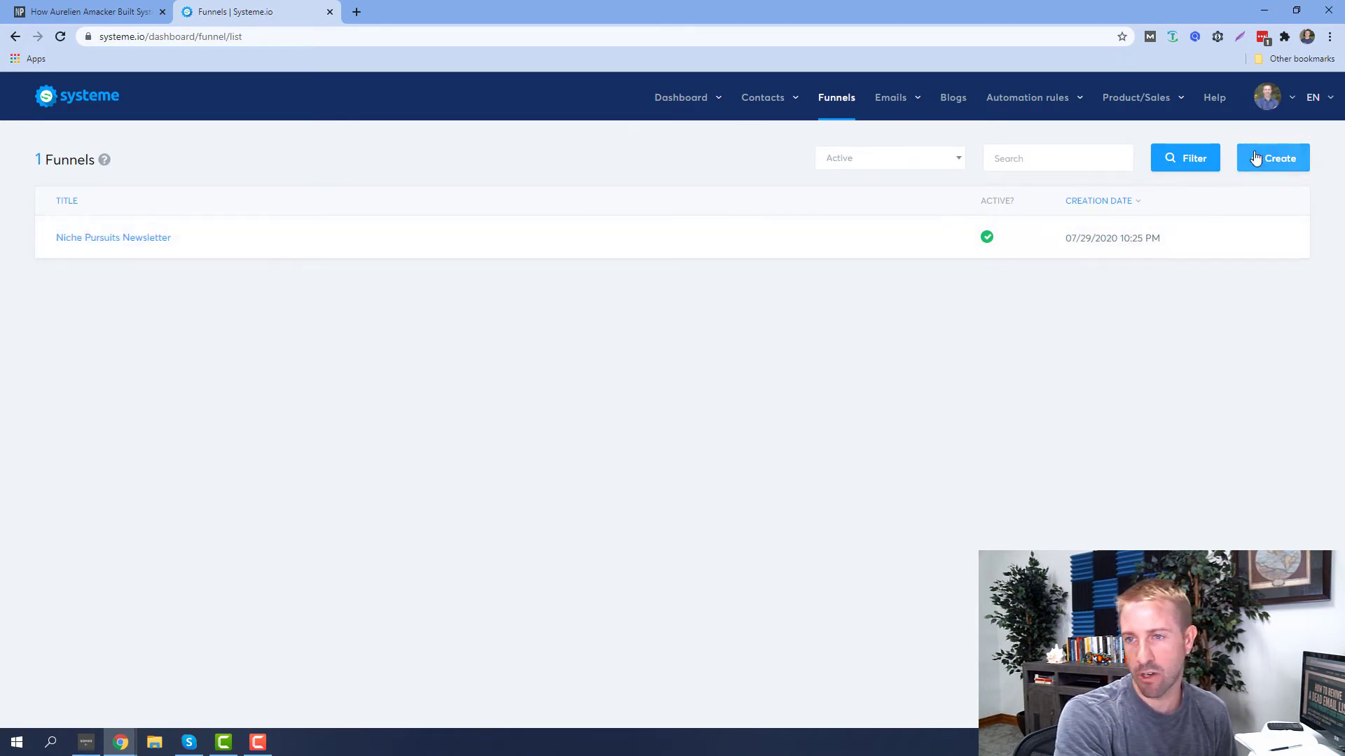
Open the Niche Pursuits Newsletter funnel and preview its Squeeze page live in a new tab
click(119, 238)
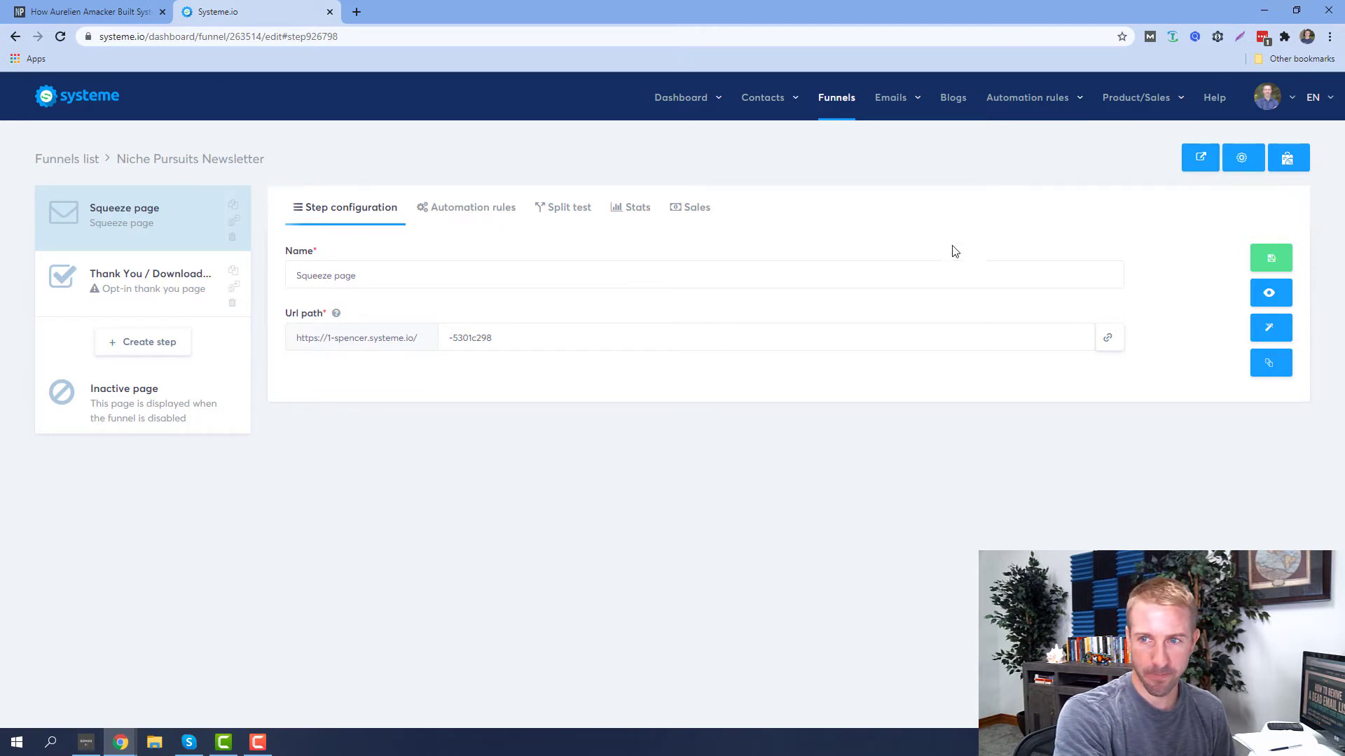
click(1254, 302)
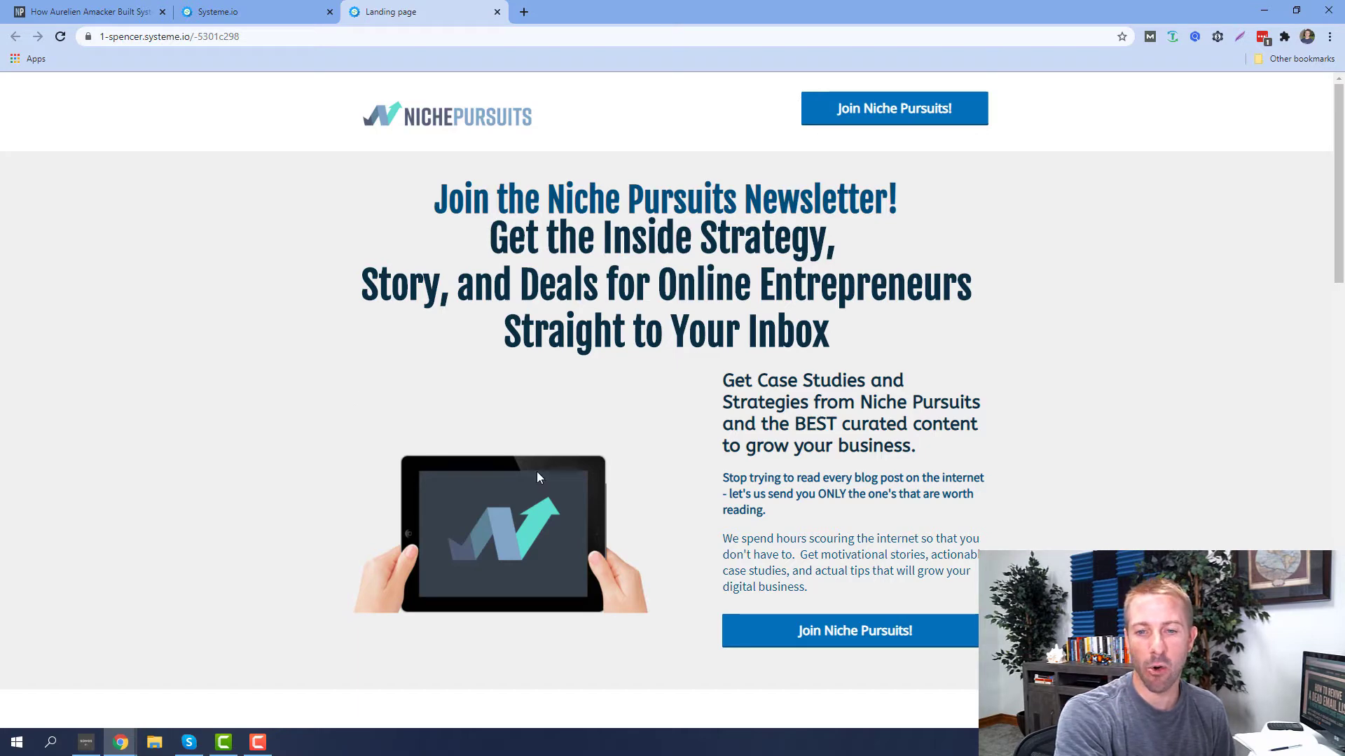
Test the Join Niche Pursuits! opt-in popup, scroll the landing page, and return to the squeeze page settings
click(861, 624)
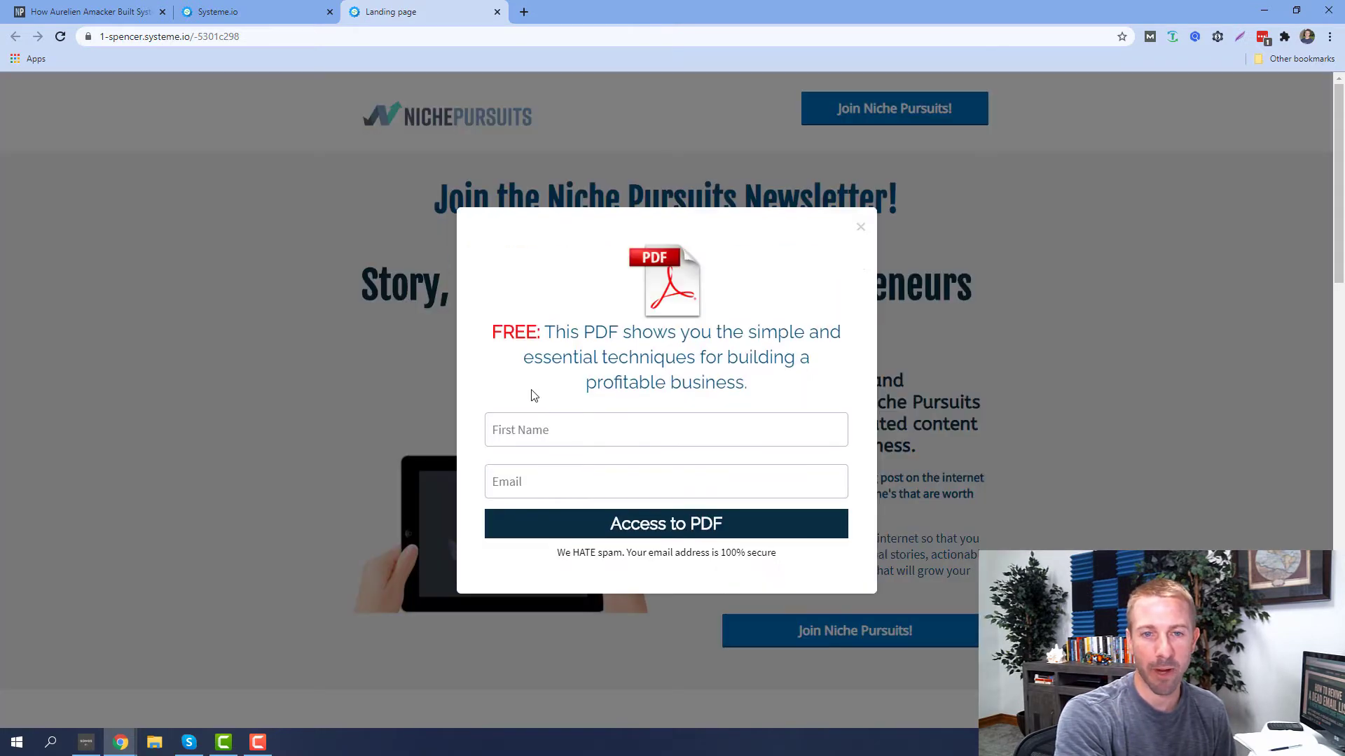
click(861, 230)
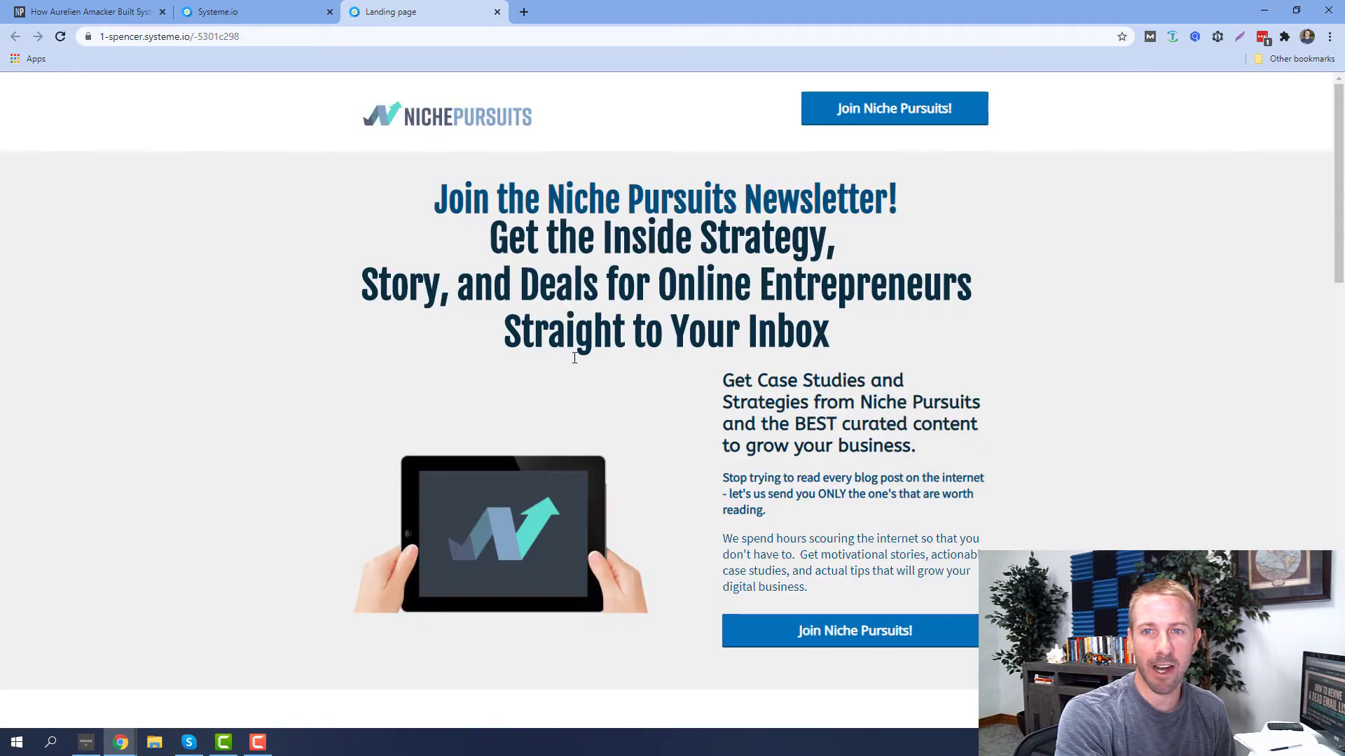
scroll(809, 507, down, 1)
scroll(809, 507, down, 20)
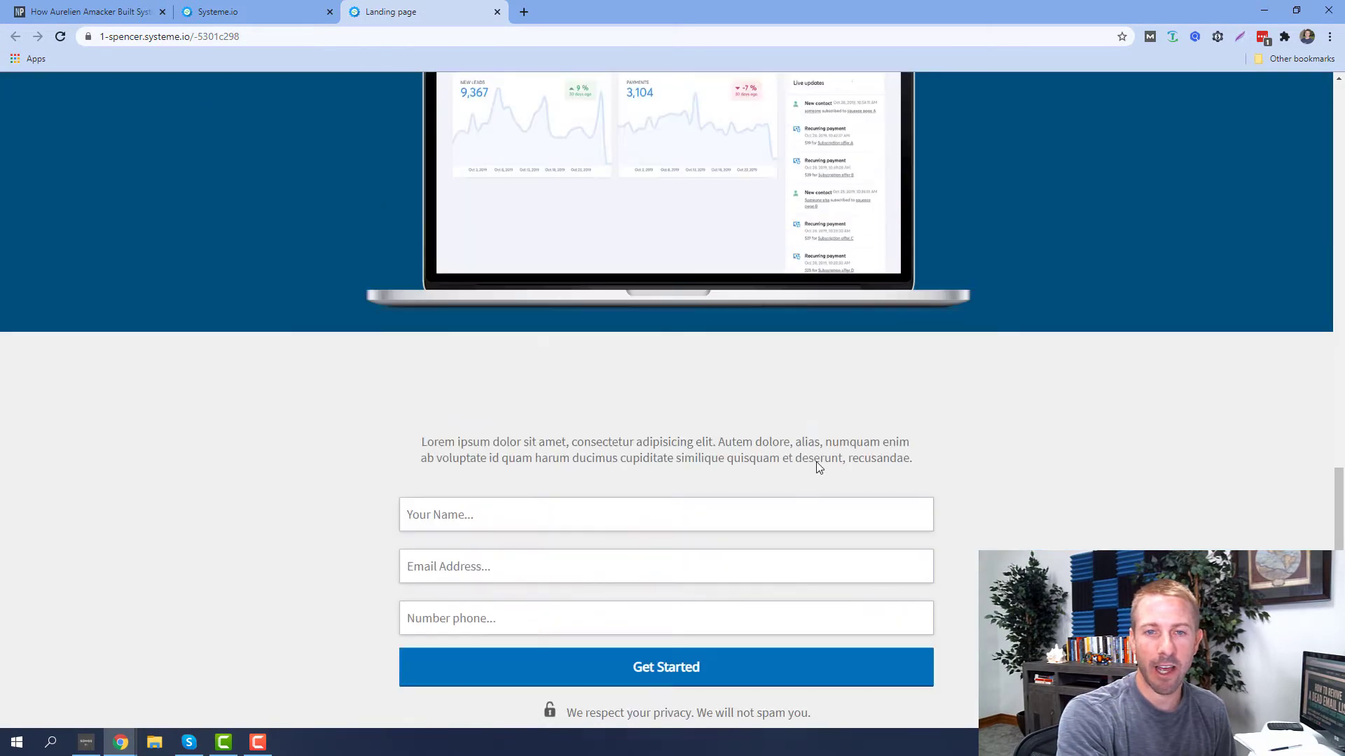
scroll(815, 473, up, 20)
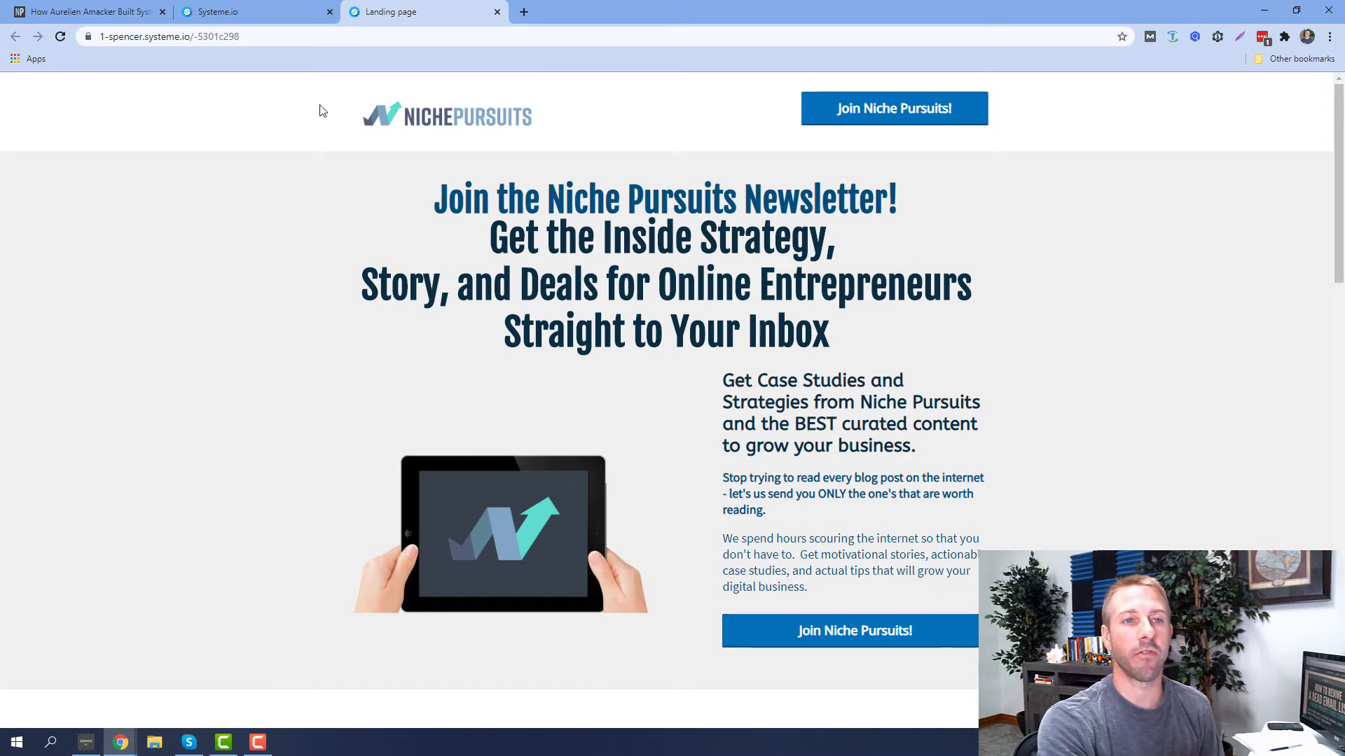
click(267, 12)
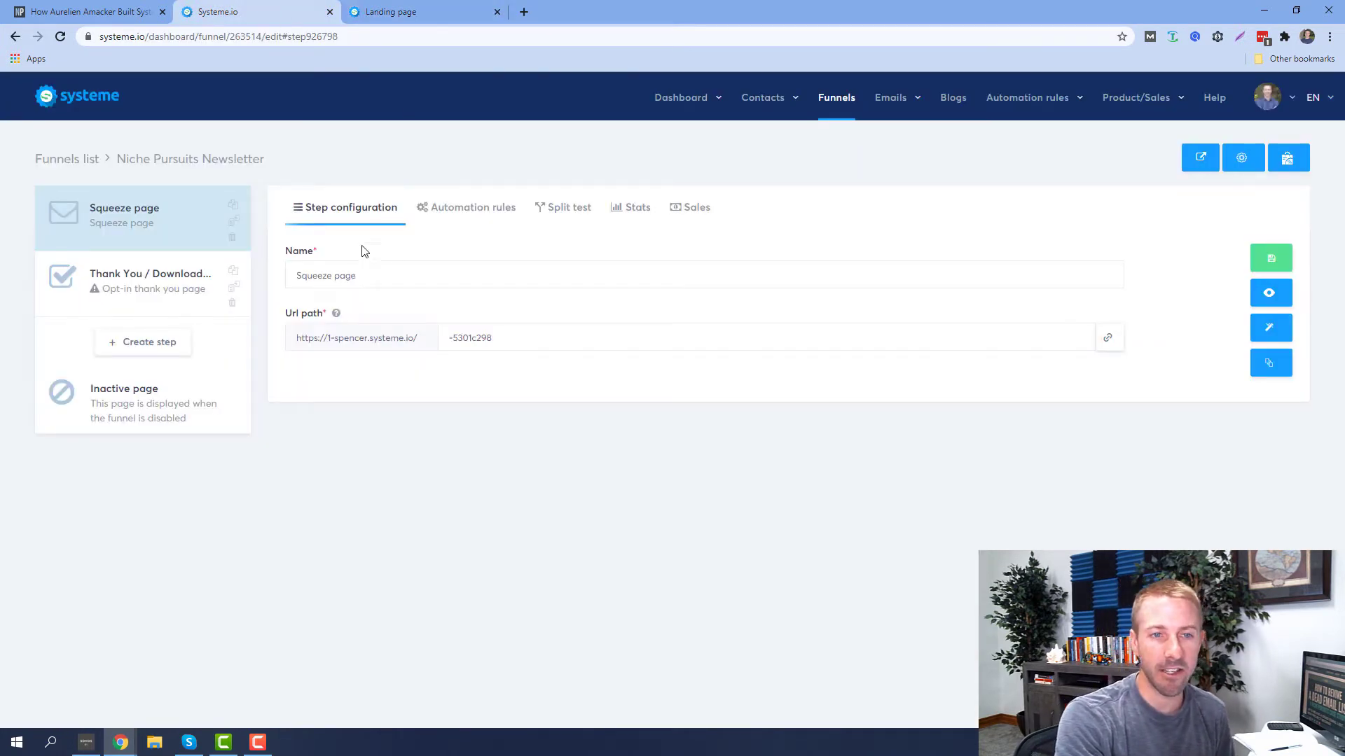
In the page editor, change the headline to read 'Get the Best Inside Strategy, Story, and Deals'
click(1266, 333)
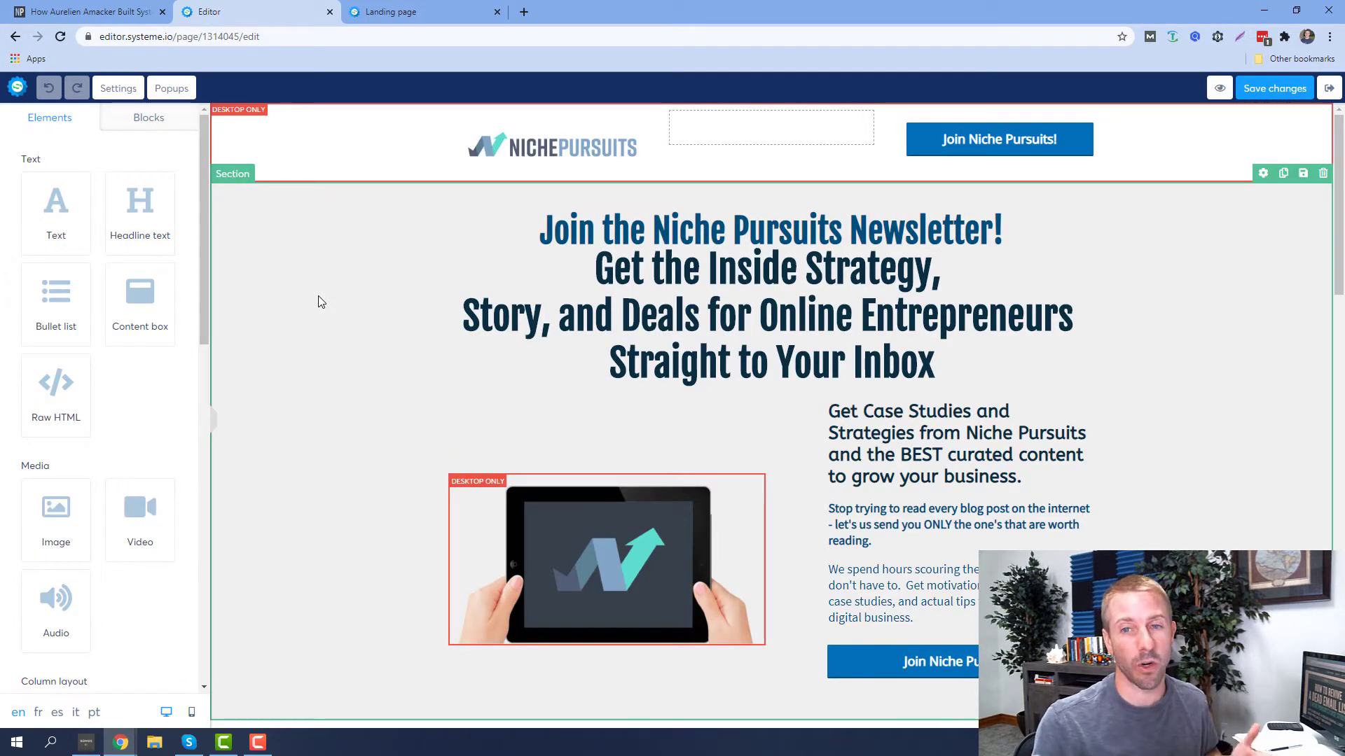
click(669, 268)
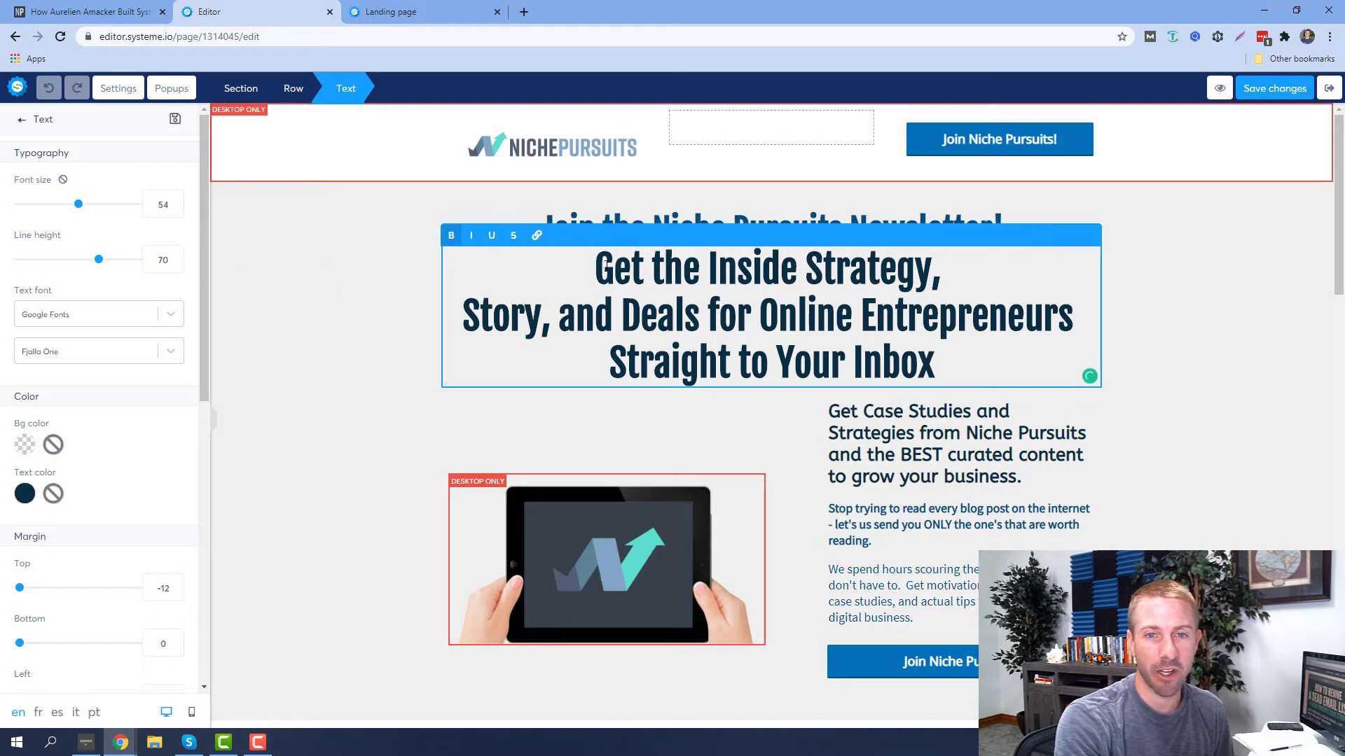
key(ctrl+Right)
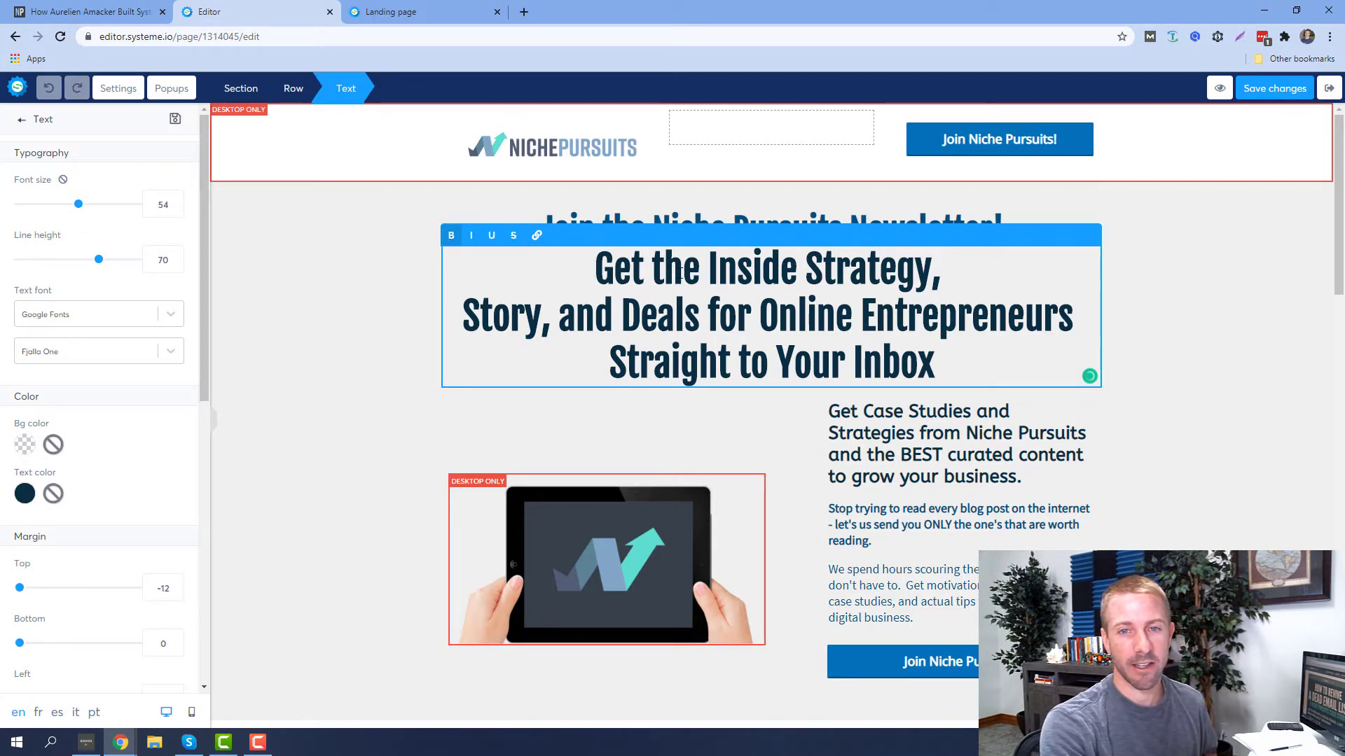
click(700, 270)
key(BackSpace)
key(BackSpace)
key(BackSpace)
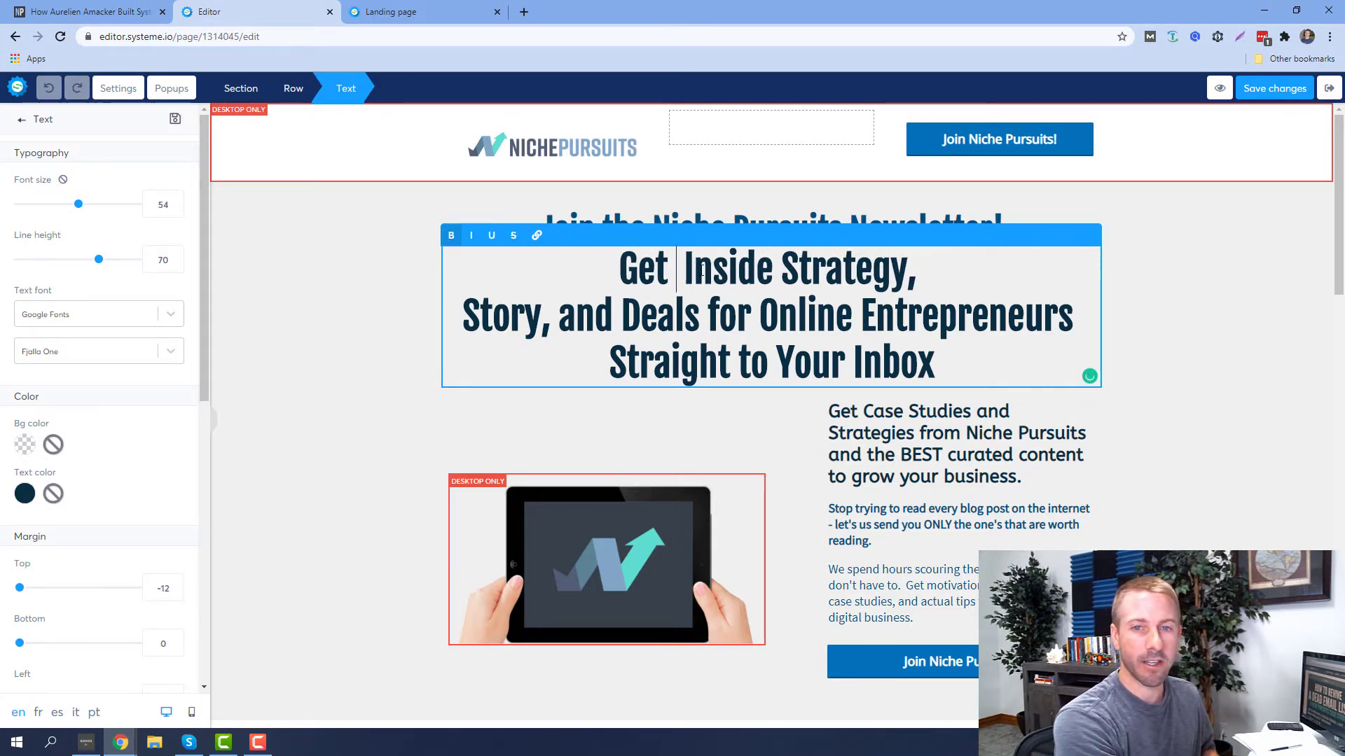
text(the Best)
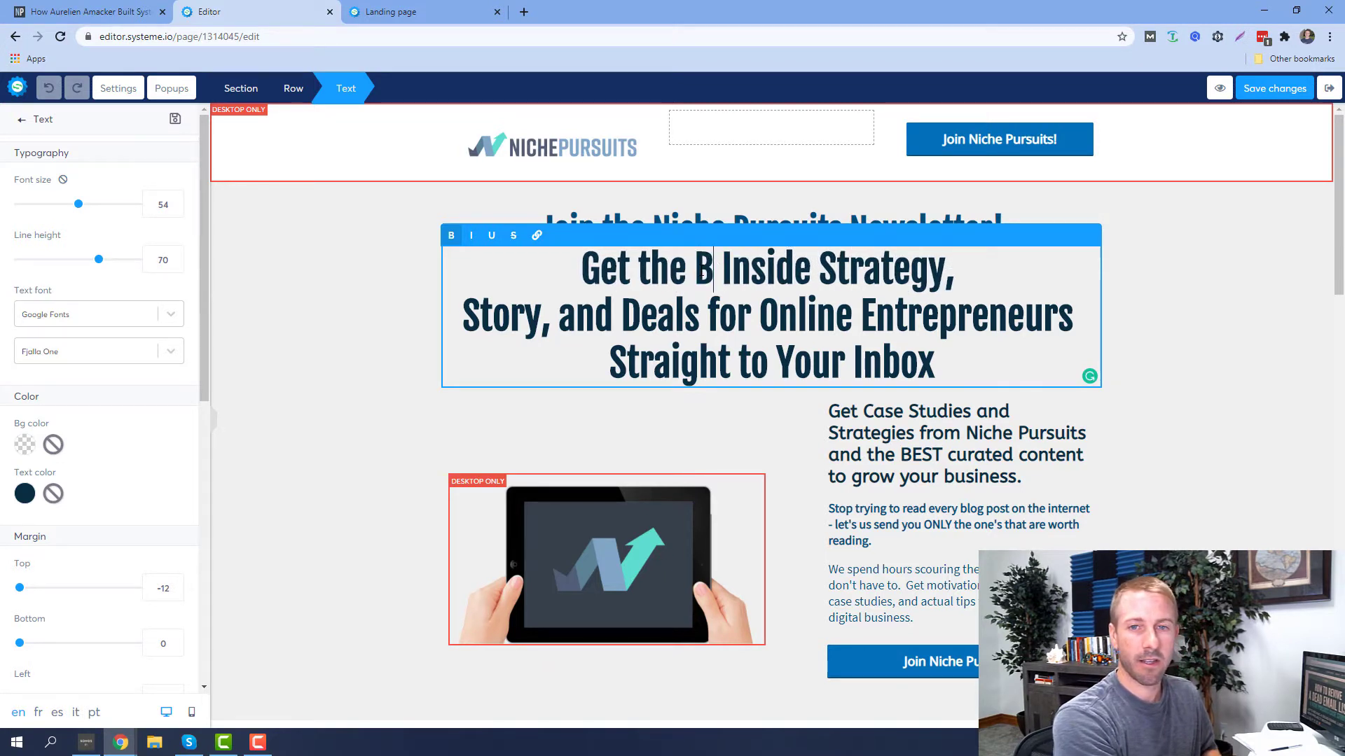
click(372, 249)
Browse uploaded and stock images for the Niche Pursuits logo, then close without changing it
click(533, 158)
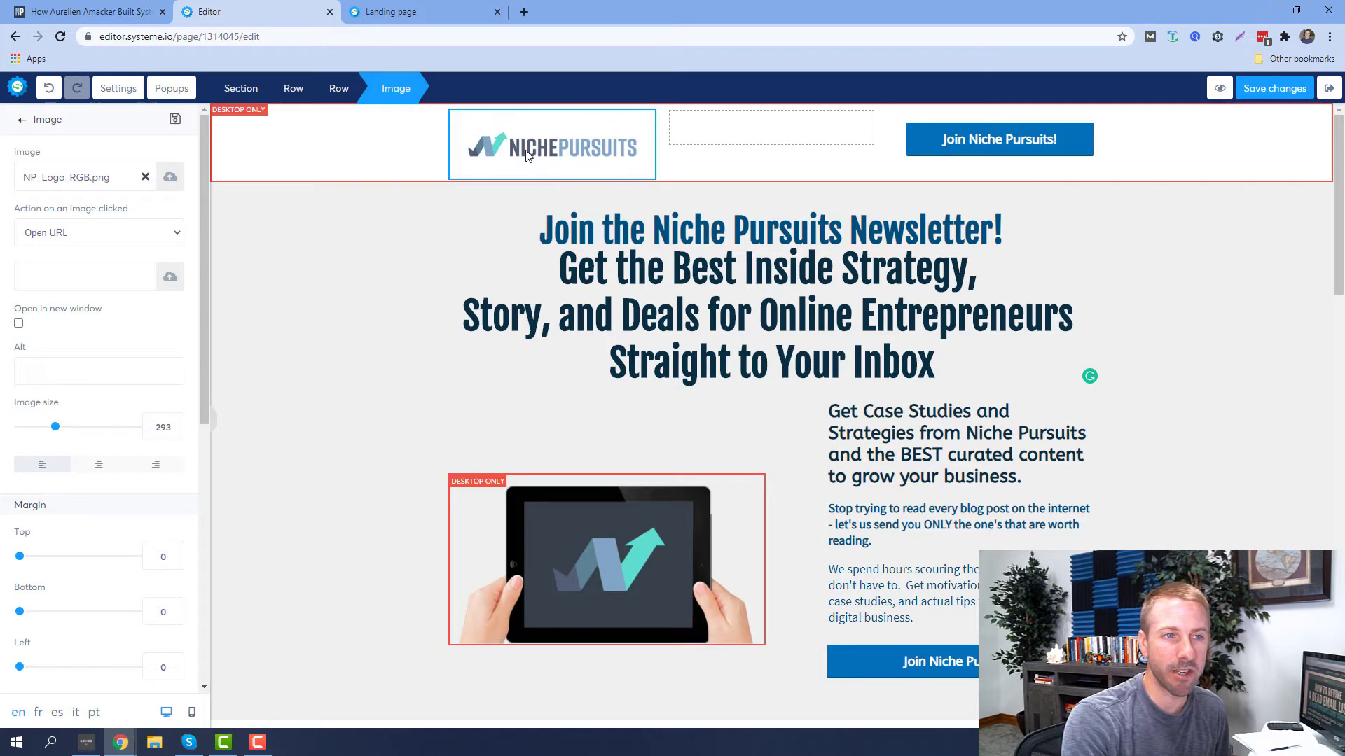
click(171, 180)
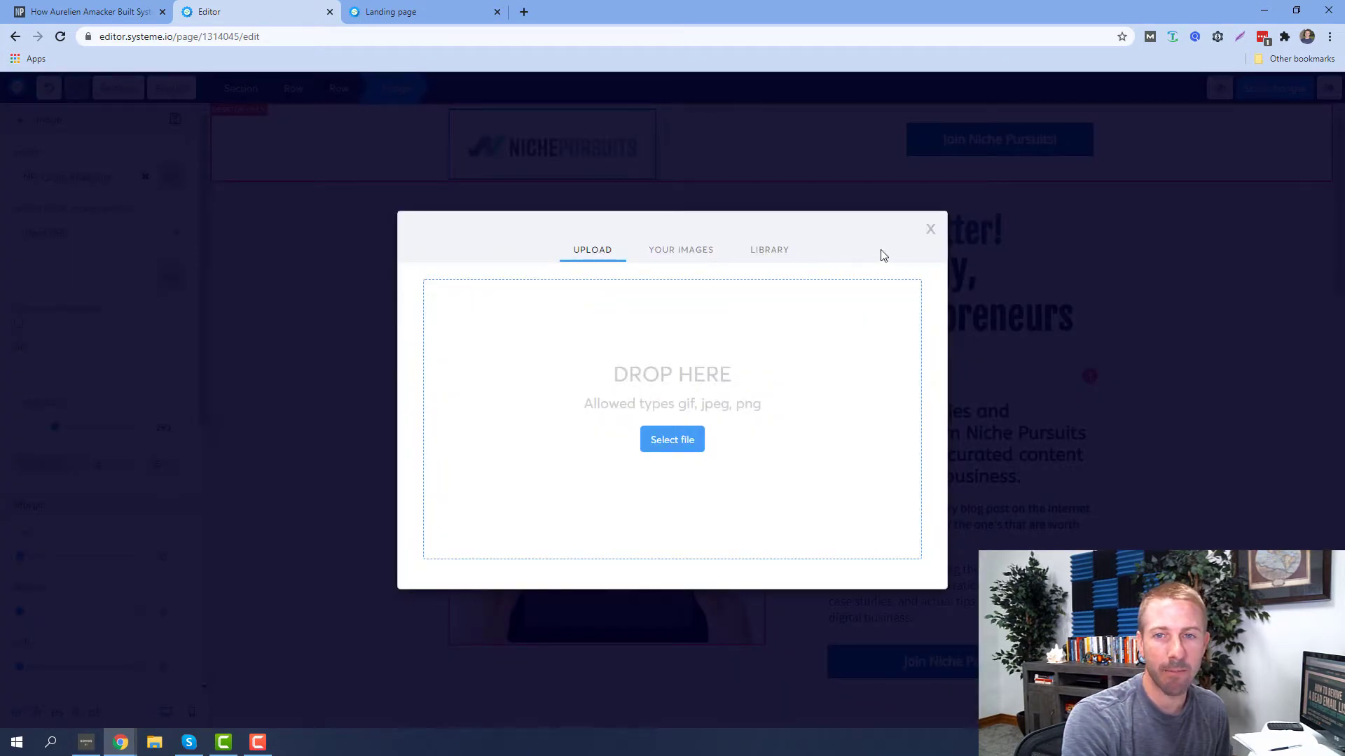
click(673, 256)
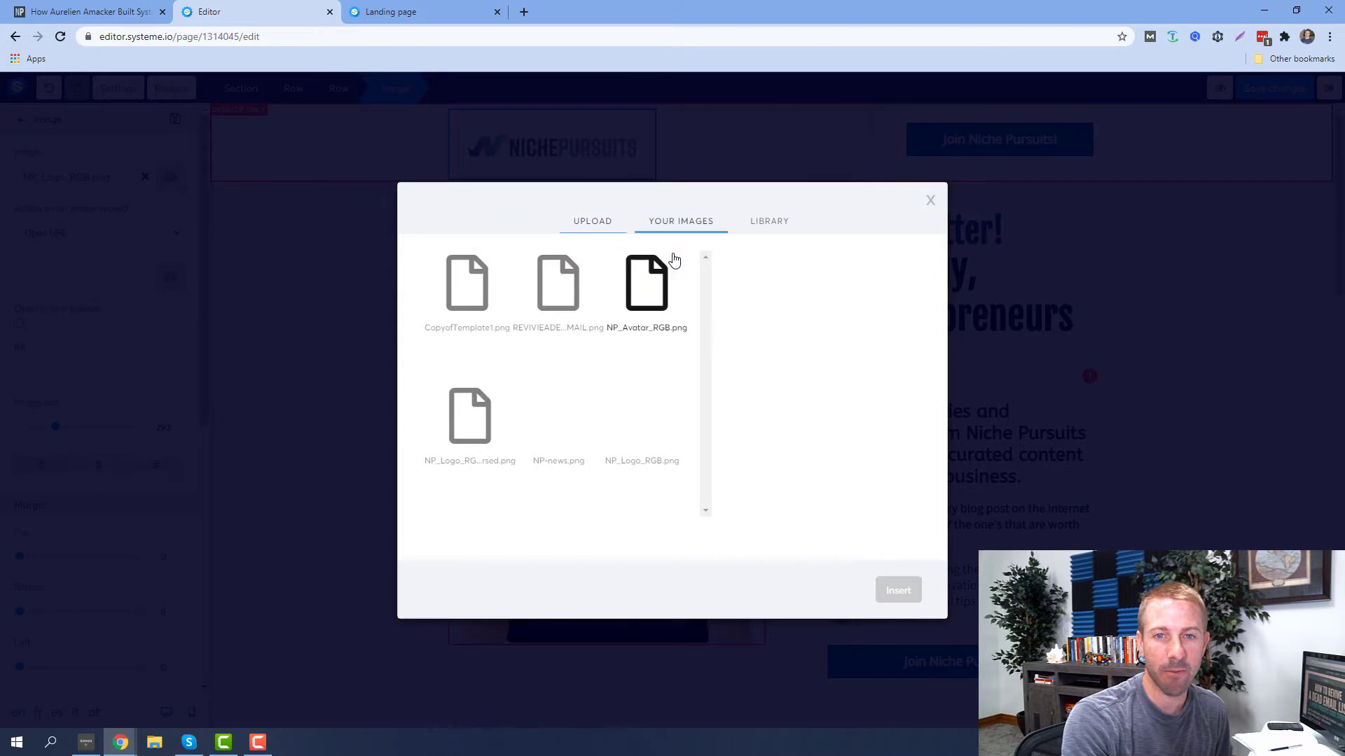
click(772, 224)
click(930, 203)
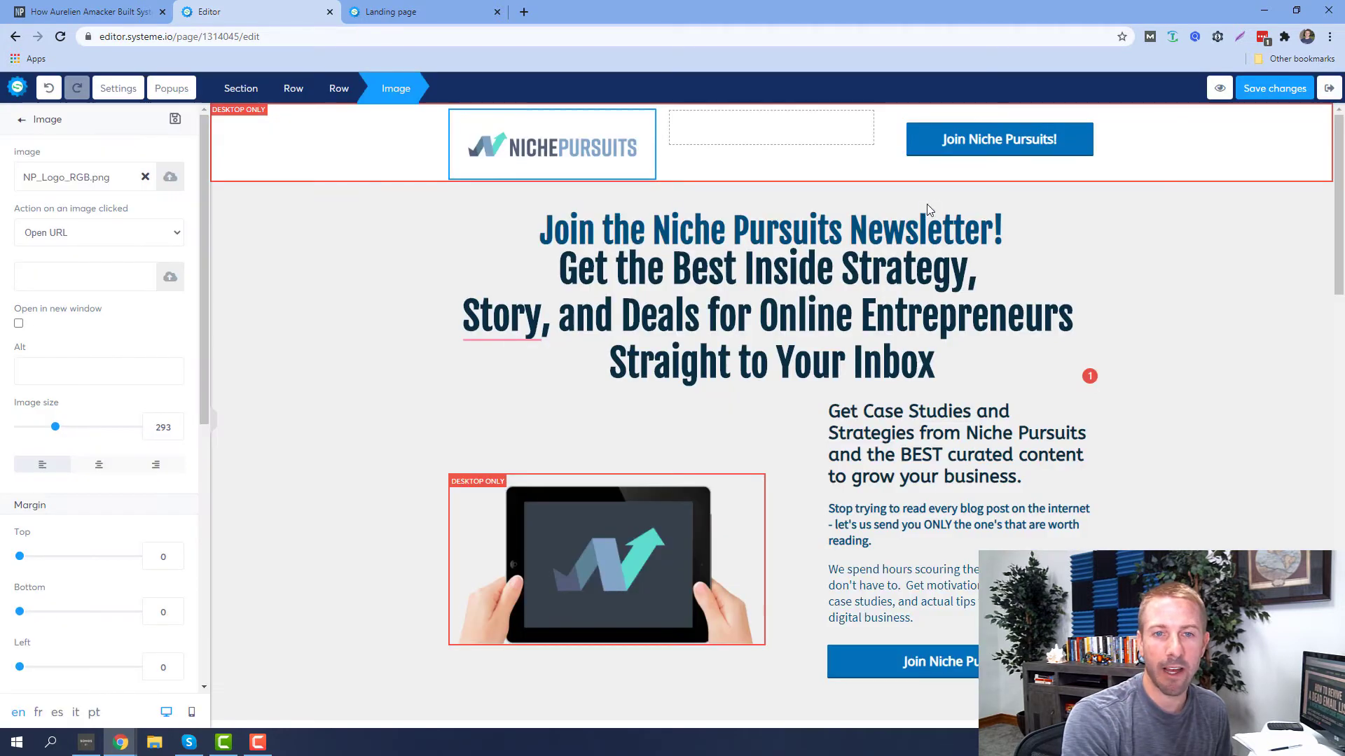
click(217, 290)
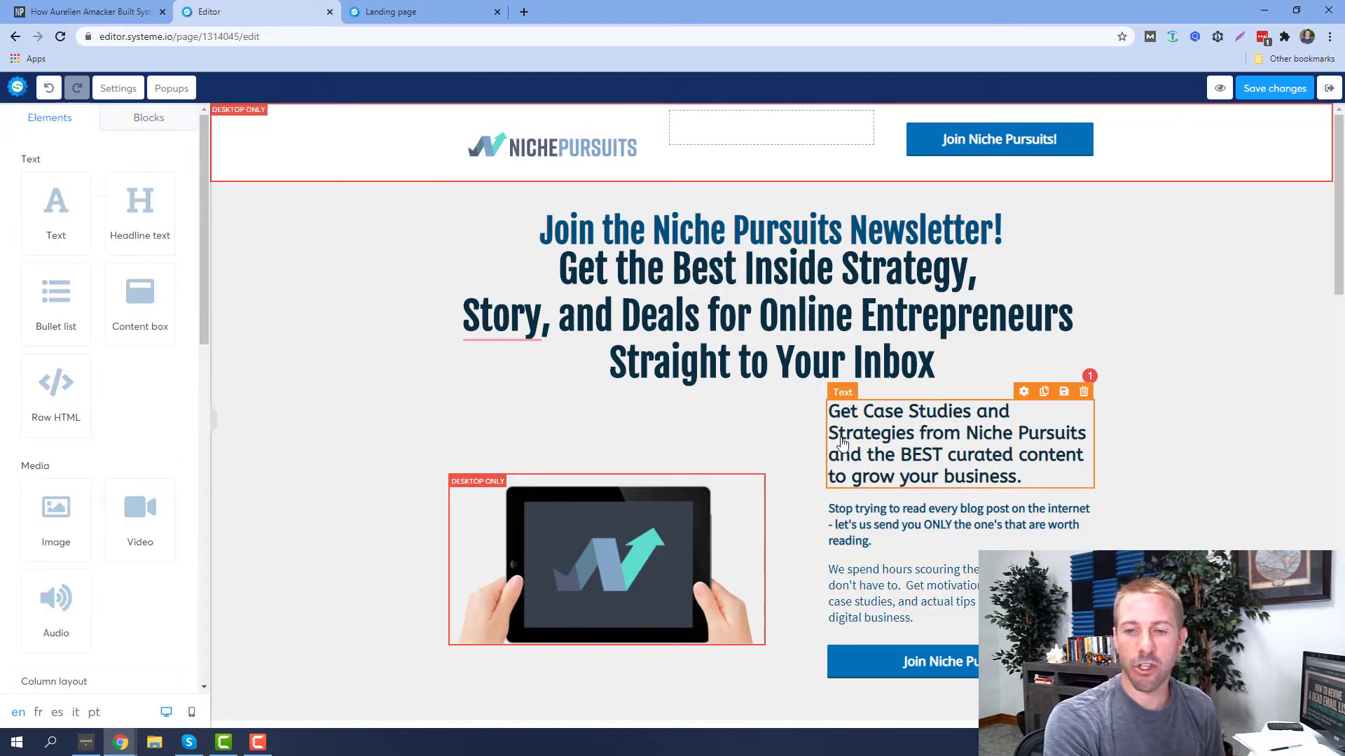
Set the top testimonial quote to font size 27 with line height 30
scroll(622, 552, down, 5)
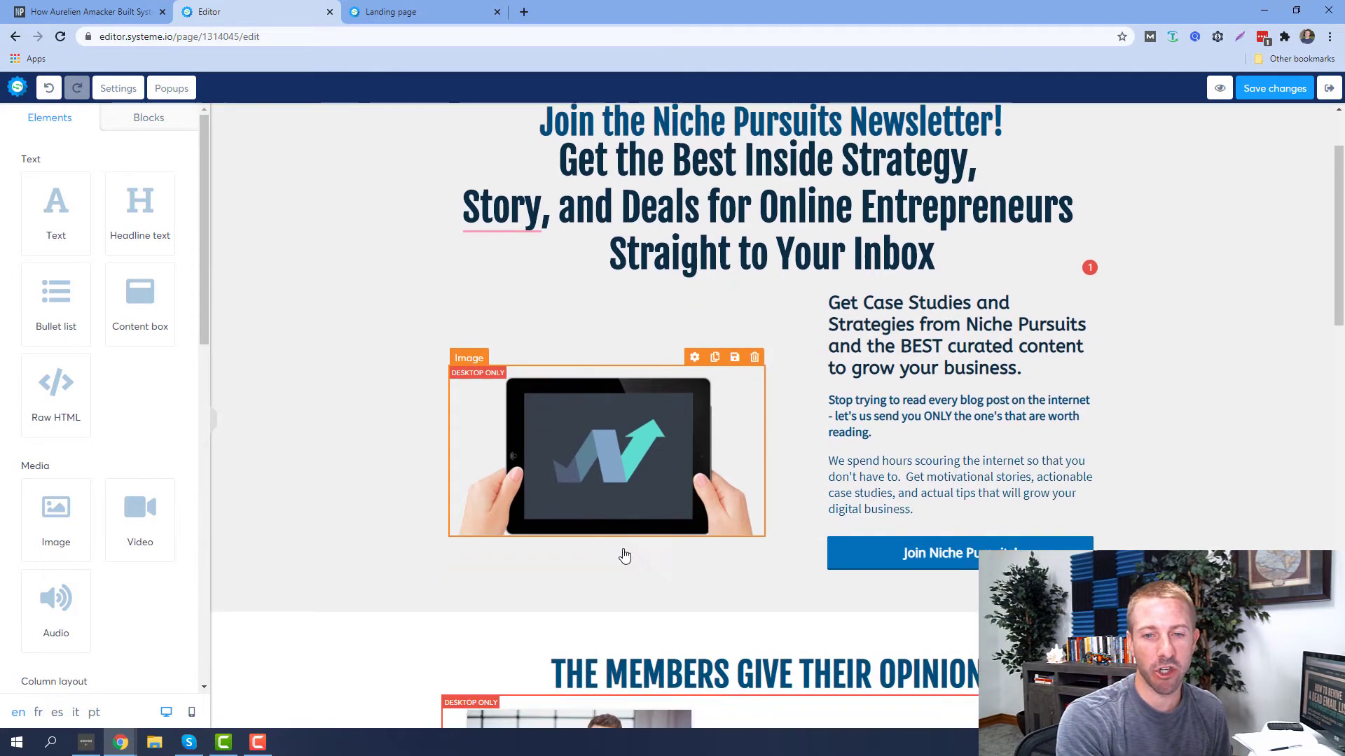
scroll(723, 529, down, 3)
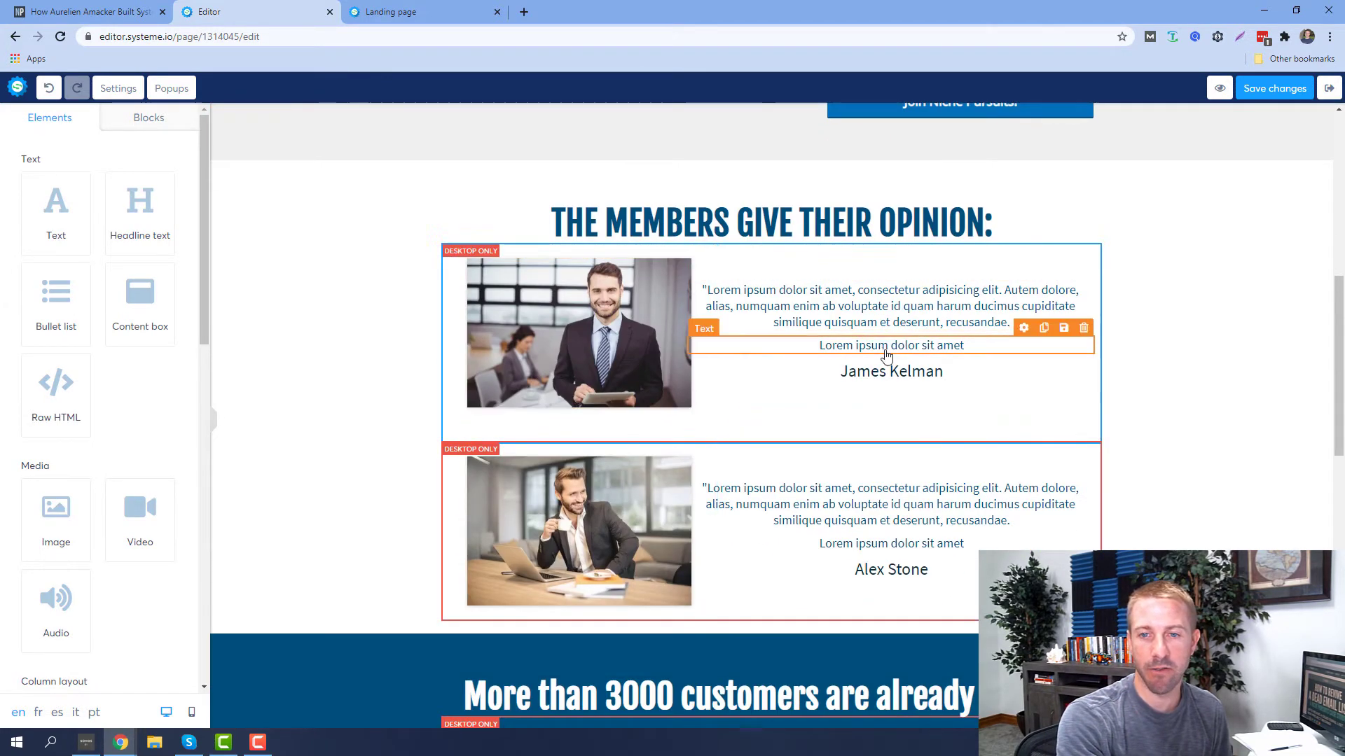
click(843, 316)
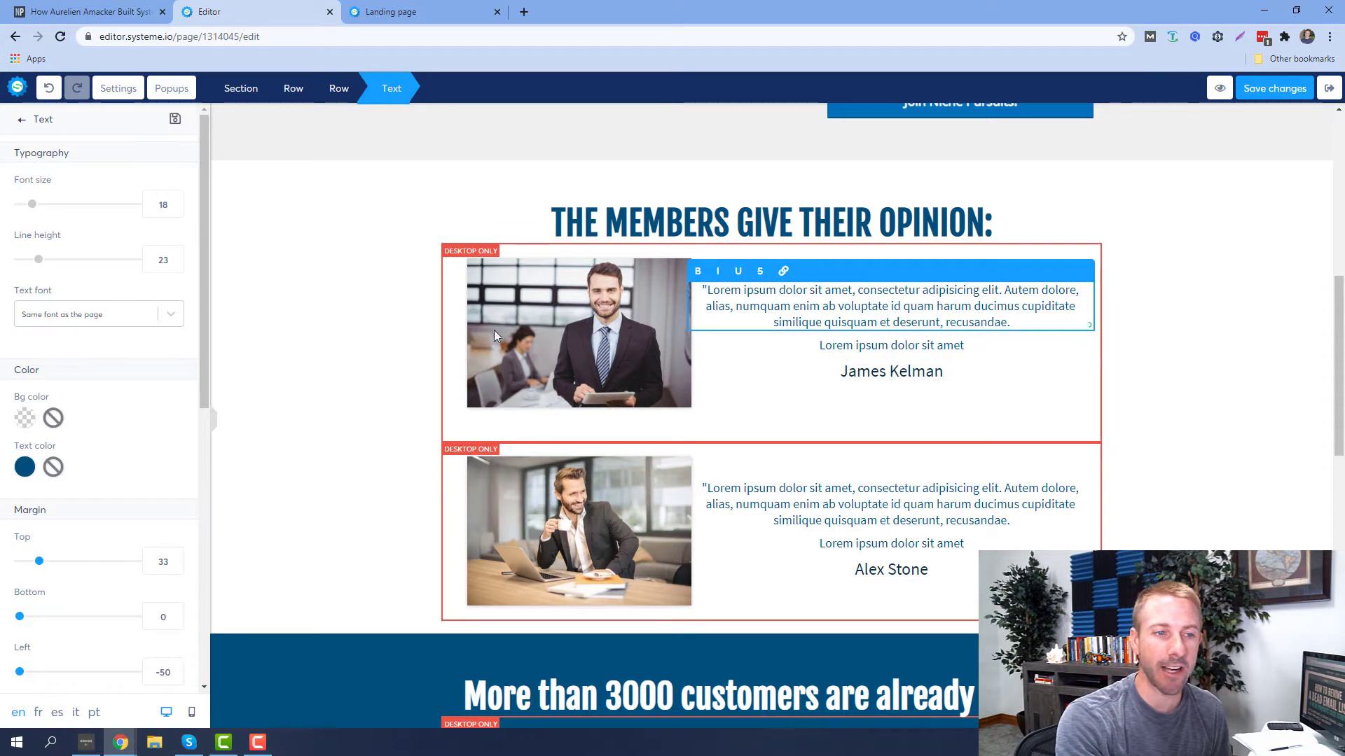
scroll(124, 366, down, 3)
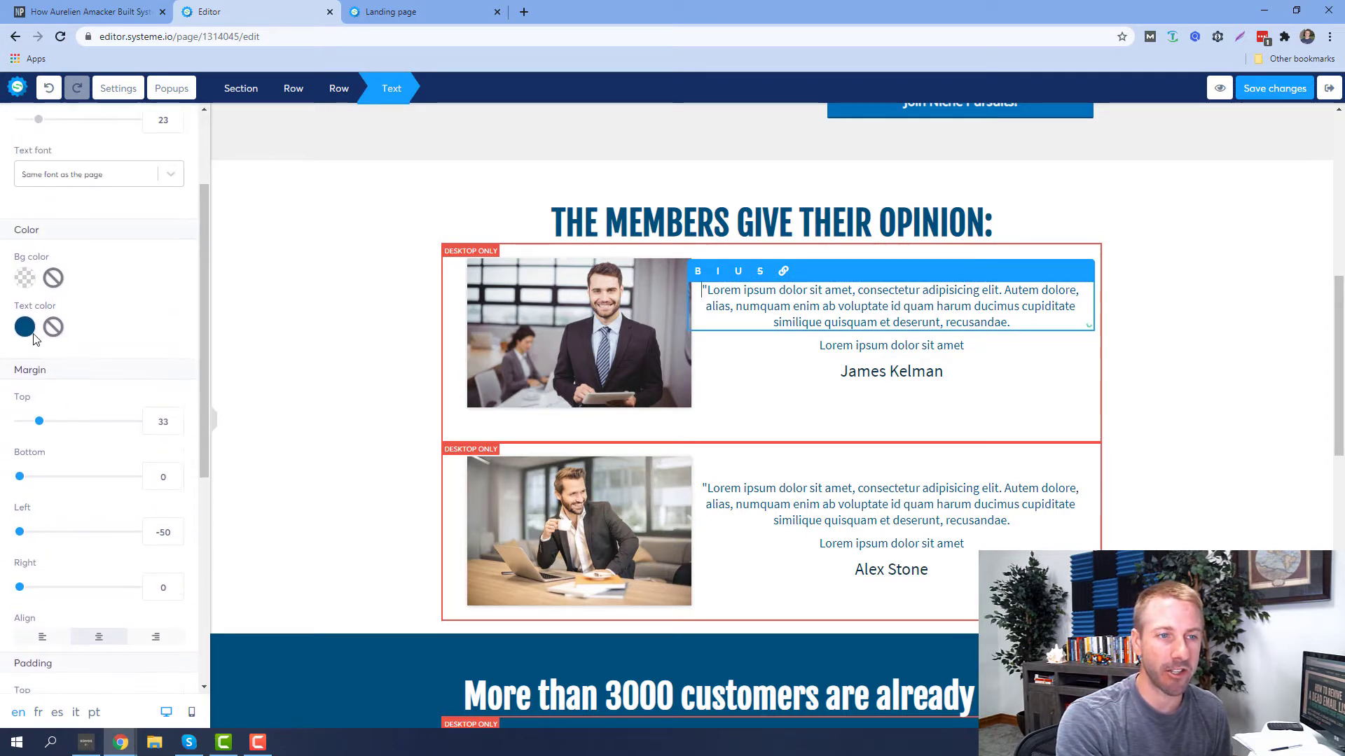
click(26, 327)
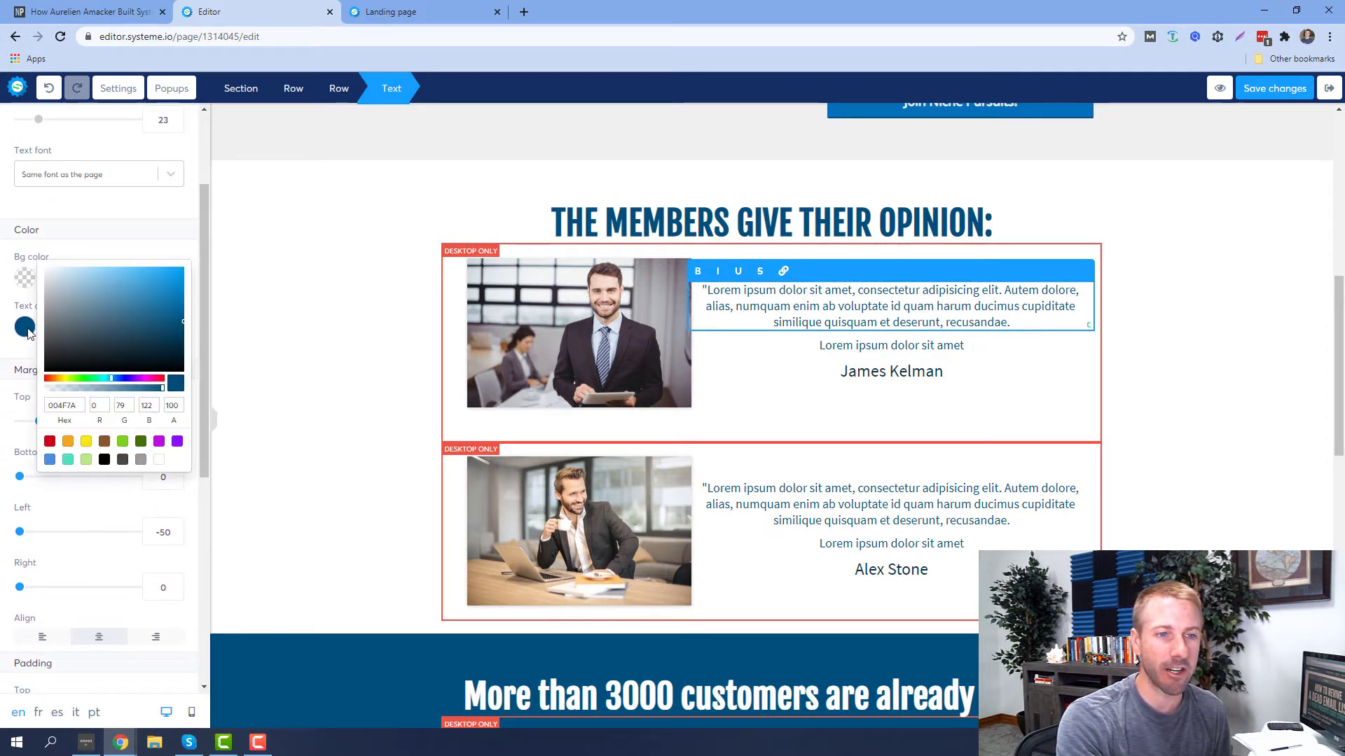
click(369, 227)
scroll(154, 358, up, 3)
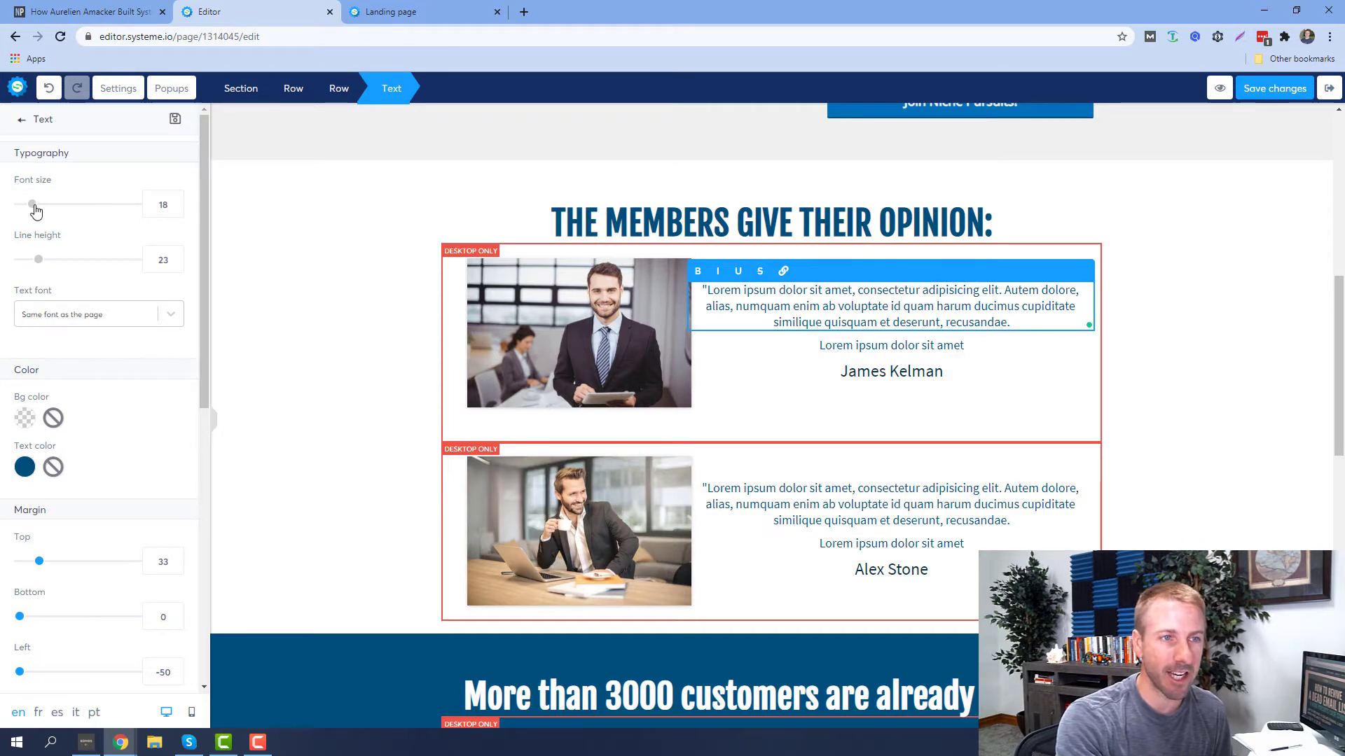
drag(38, 210, 43, 211)
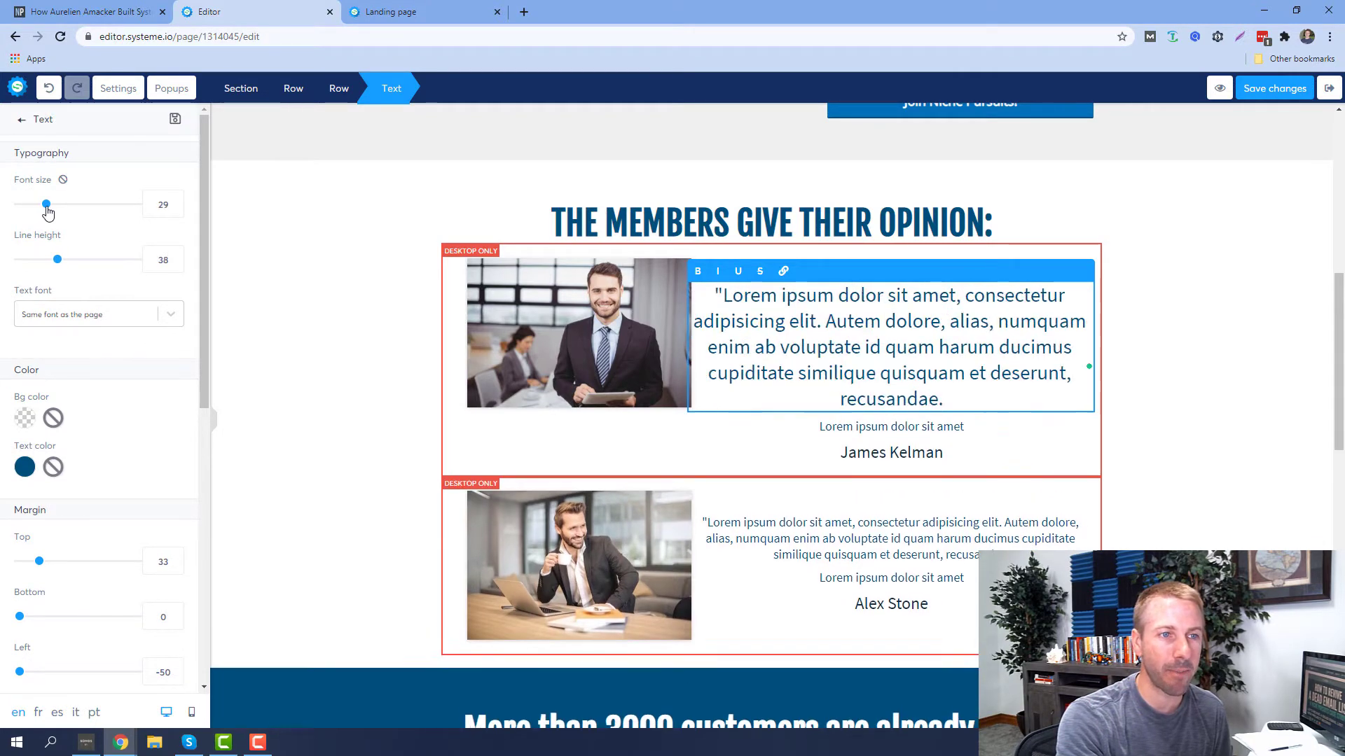
drag(56, 265, 49, 262)
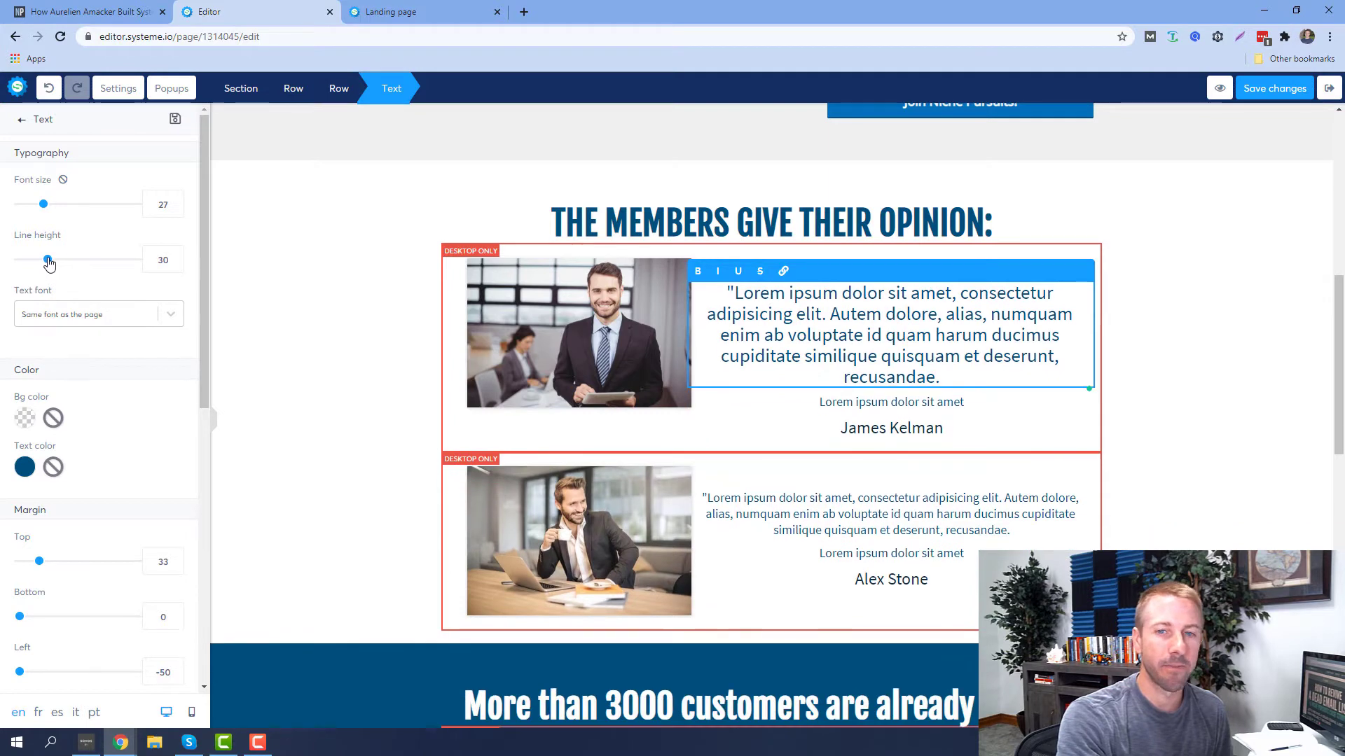
click(1339, 173)
scroll(1325, 126, up, 10)
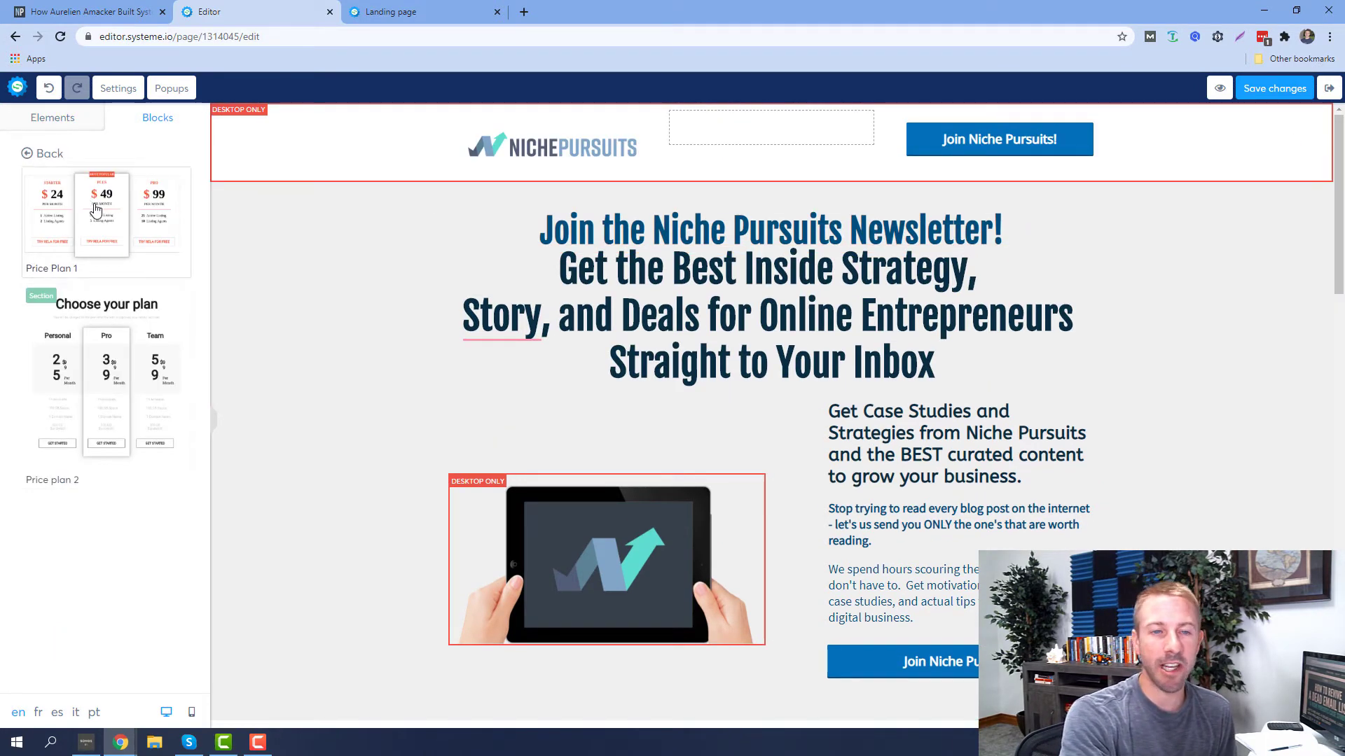
Insert the Price Plan 1 three-tier pricing table ($24, $49, $99) below the intro
drag(96, 209, 679, 735)
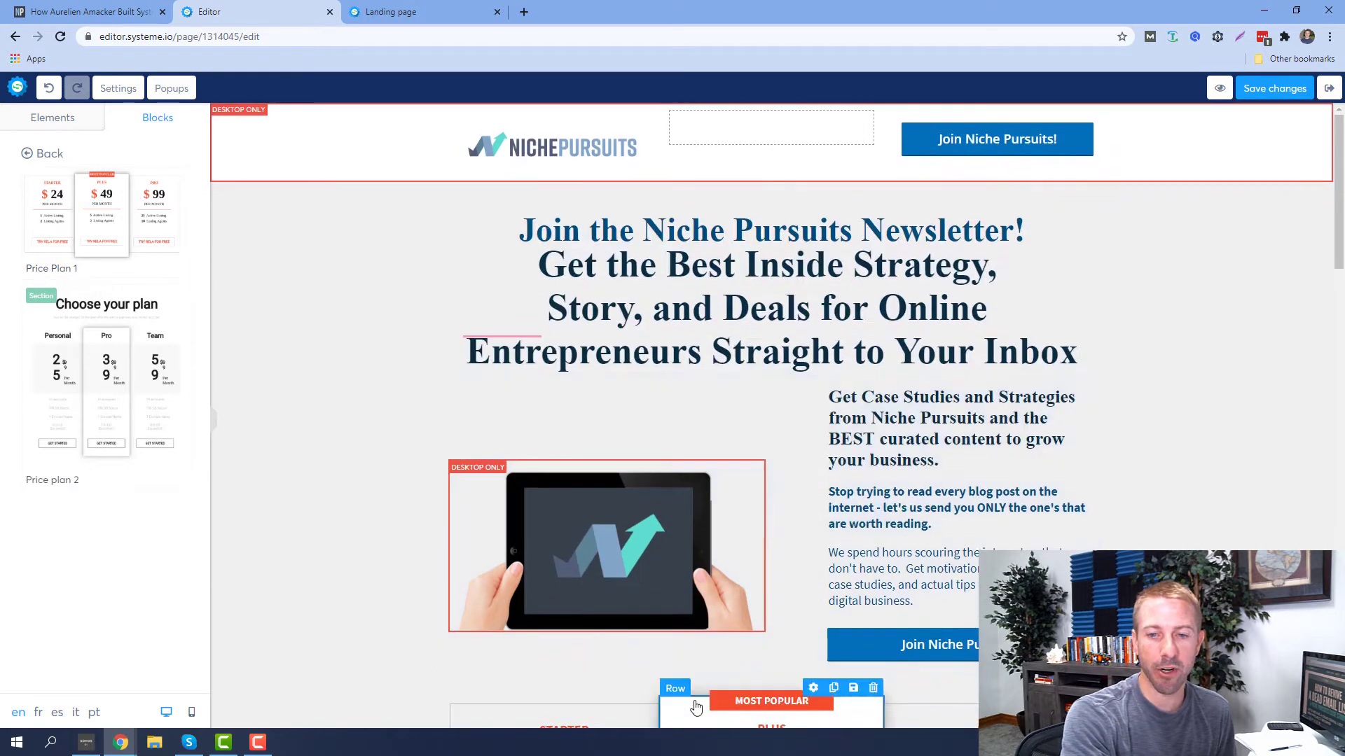
scroll(684, 611, down, 7)
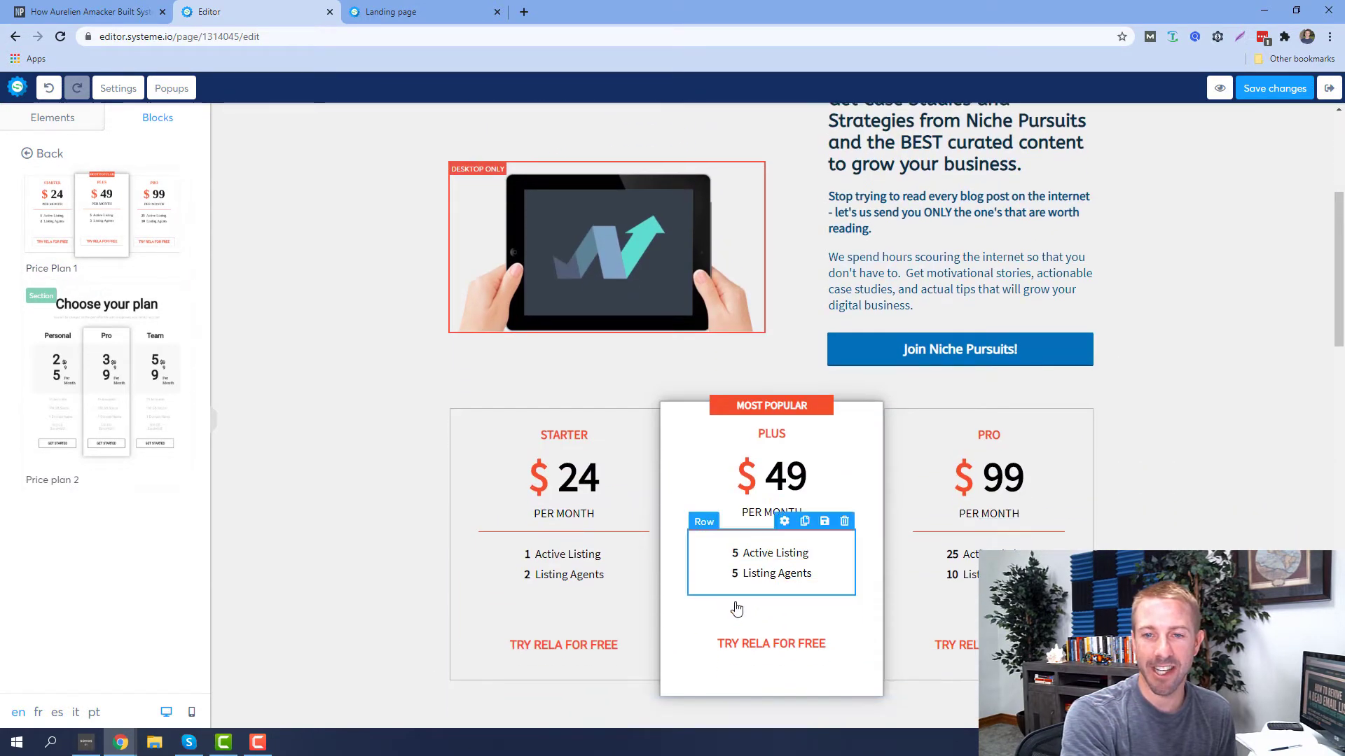
scroll(755, 596, up, 2)
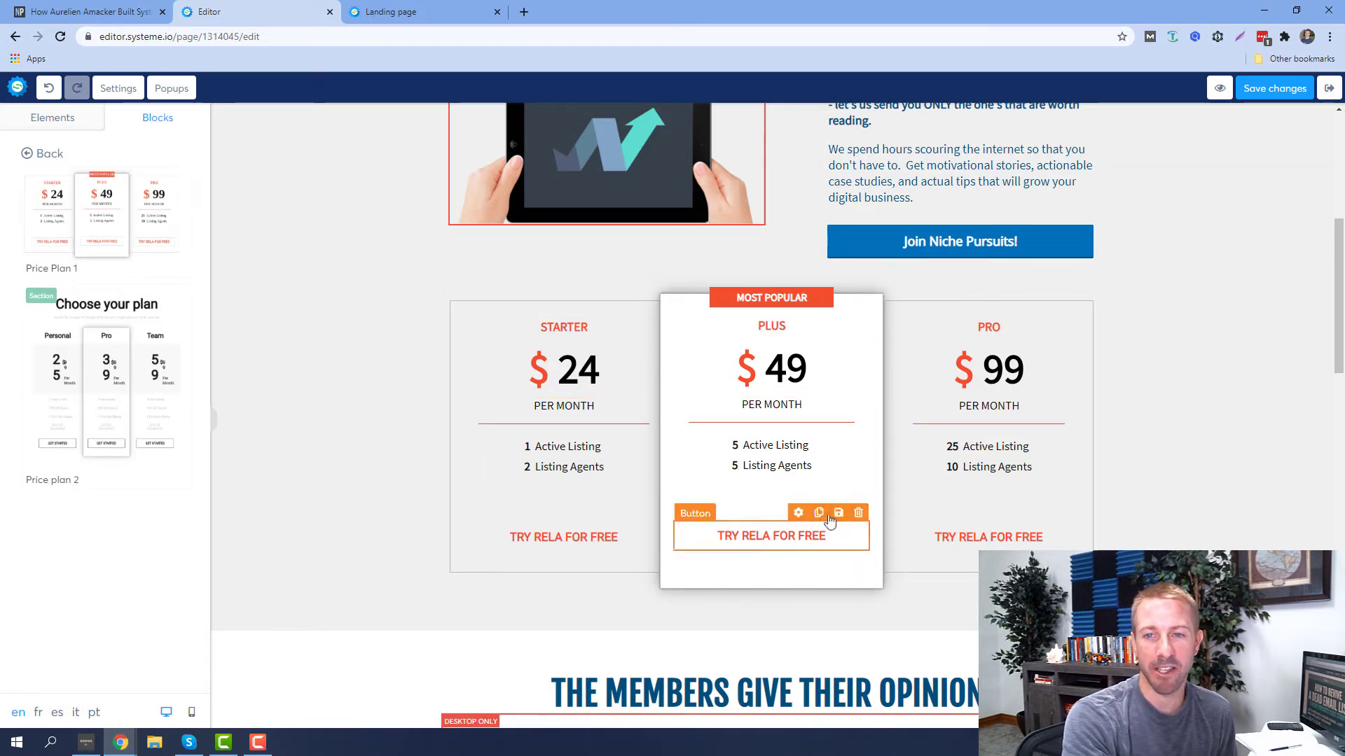
scroll(967, 584, up, 1)
Make the dollar sign of the middle $49 price black
click(810, 440)
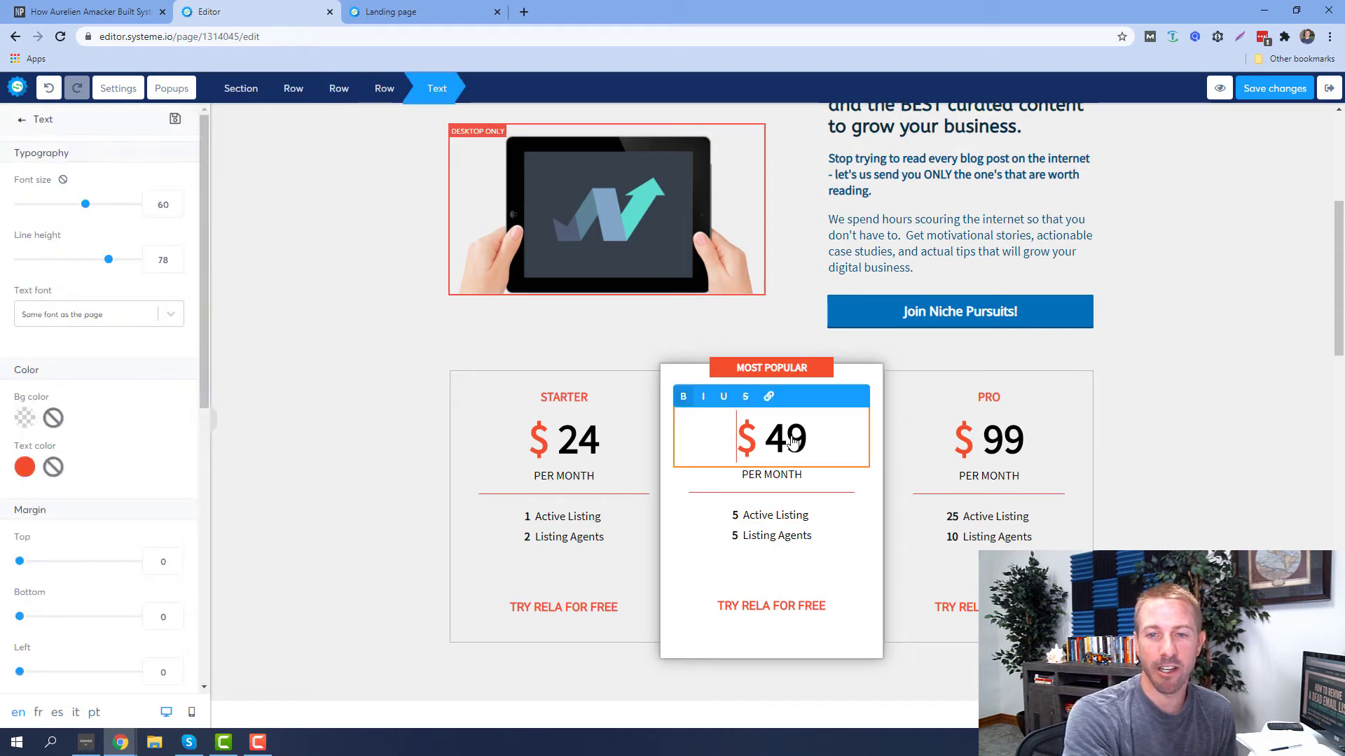
drag(810, 440, 765, 440)
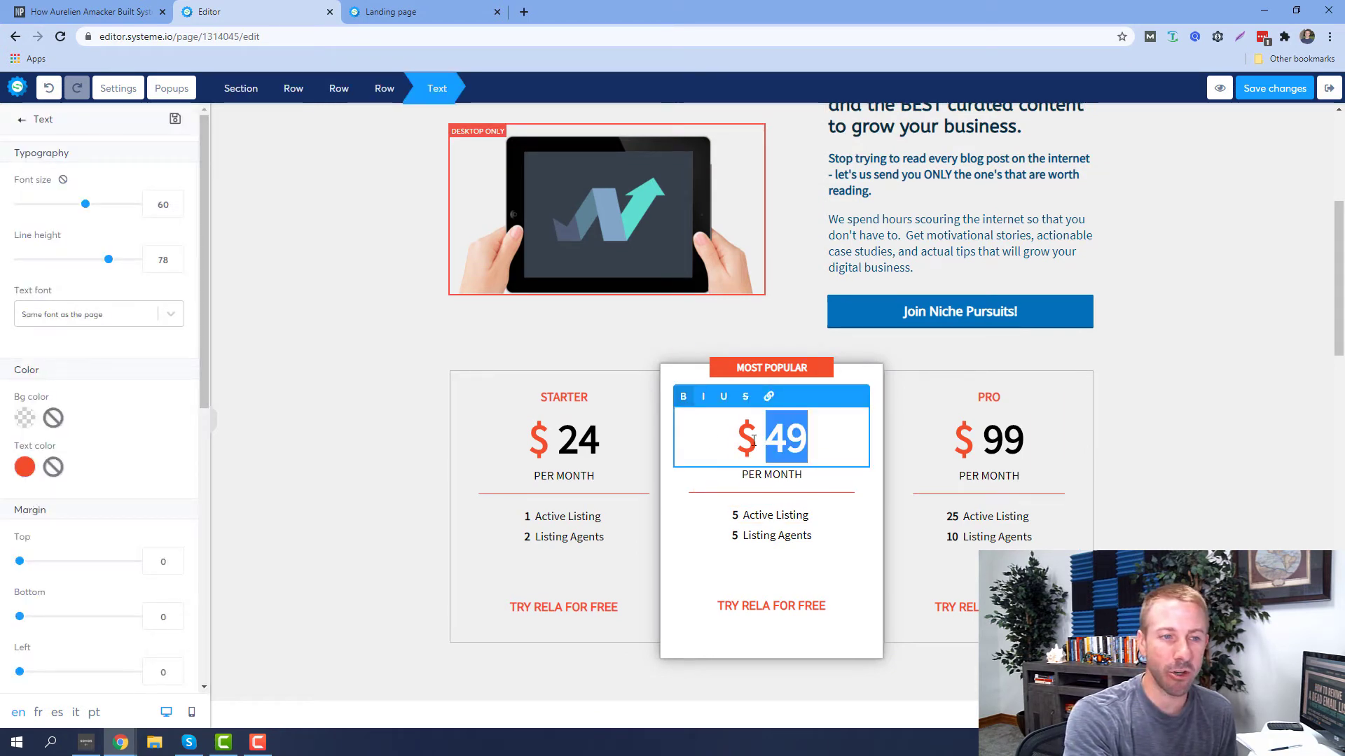
double_click(748, 434)
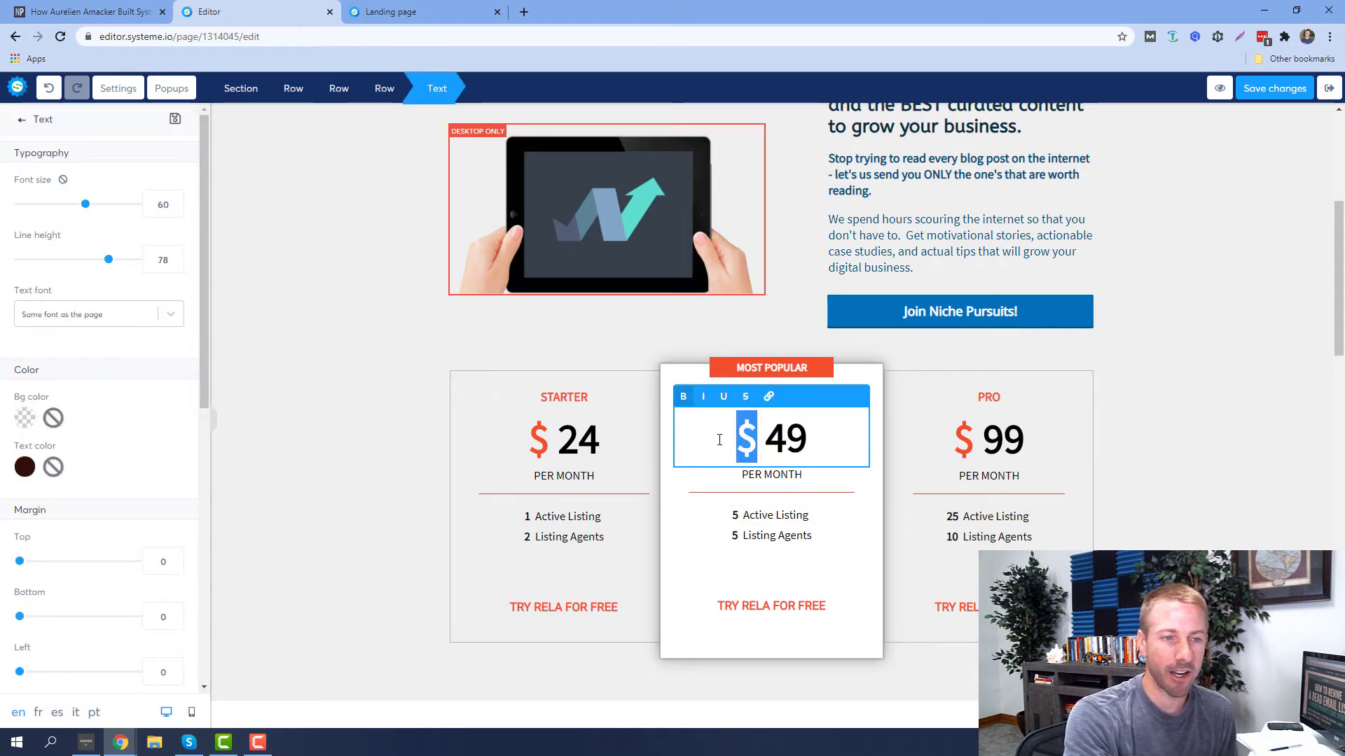
click(25, 469)
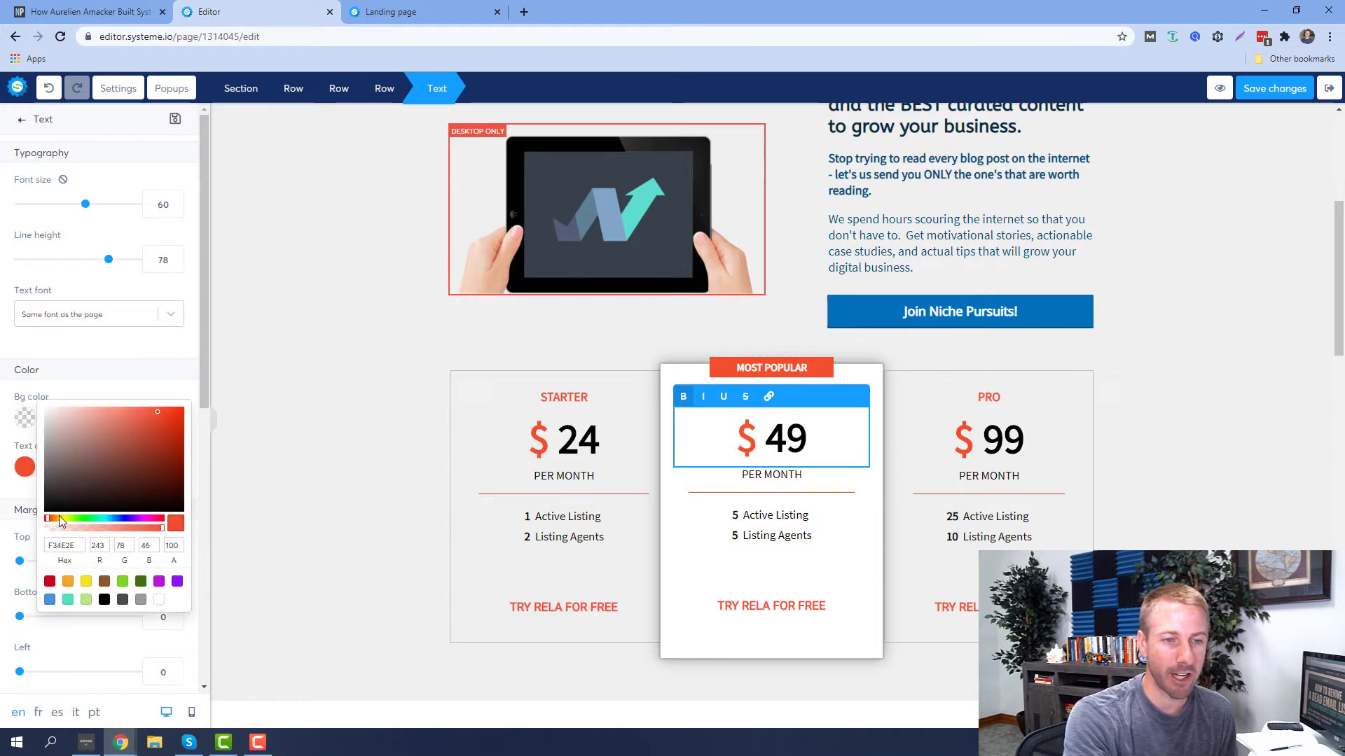
click(104, 600)
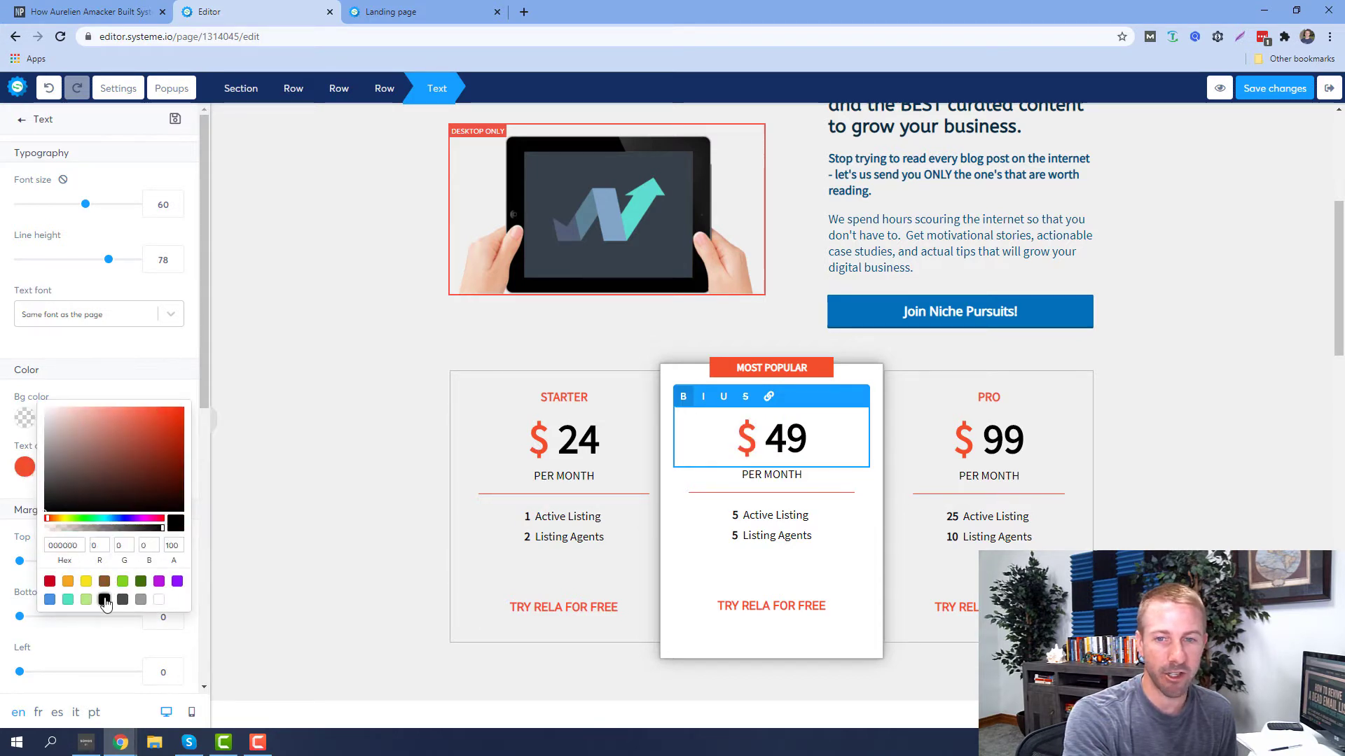
click(429, 392)
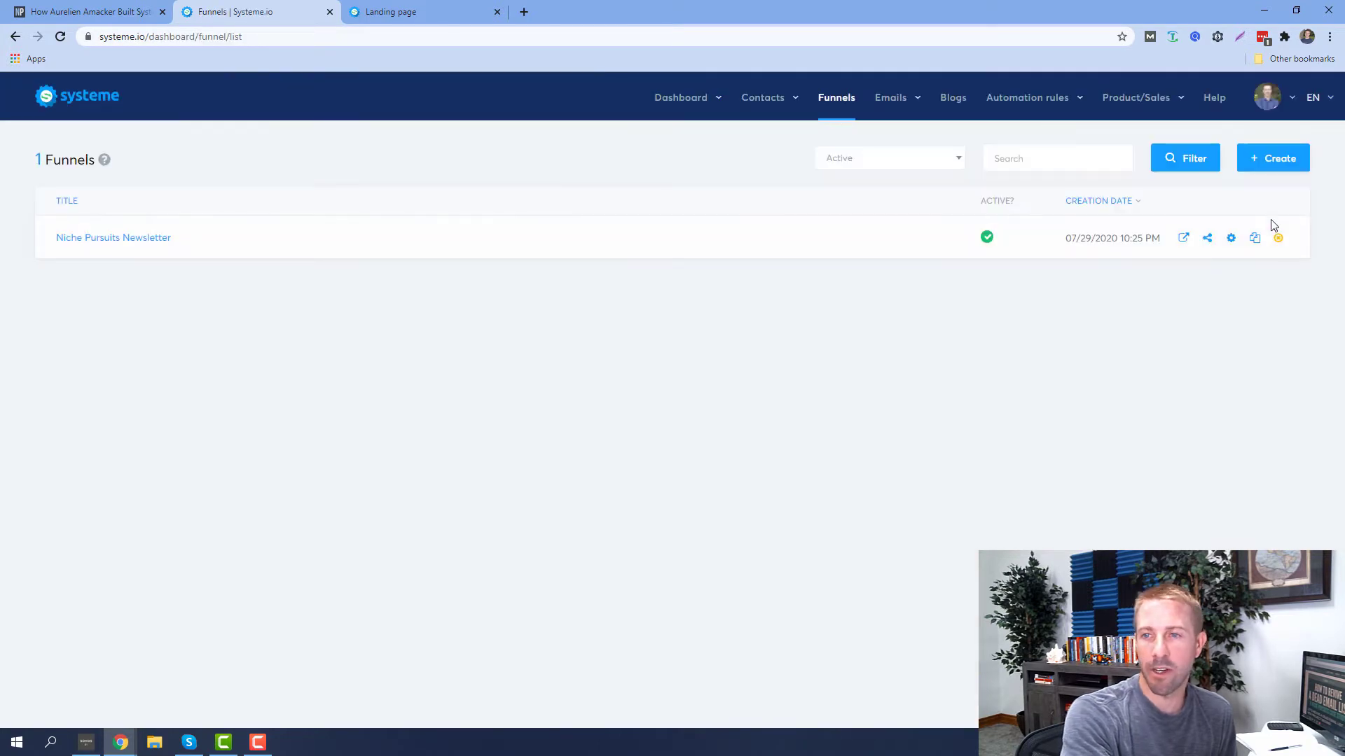
Create an evergreen webinar funnel named 'Just a test'
click(1275, 159)
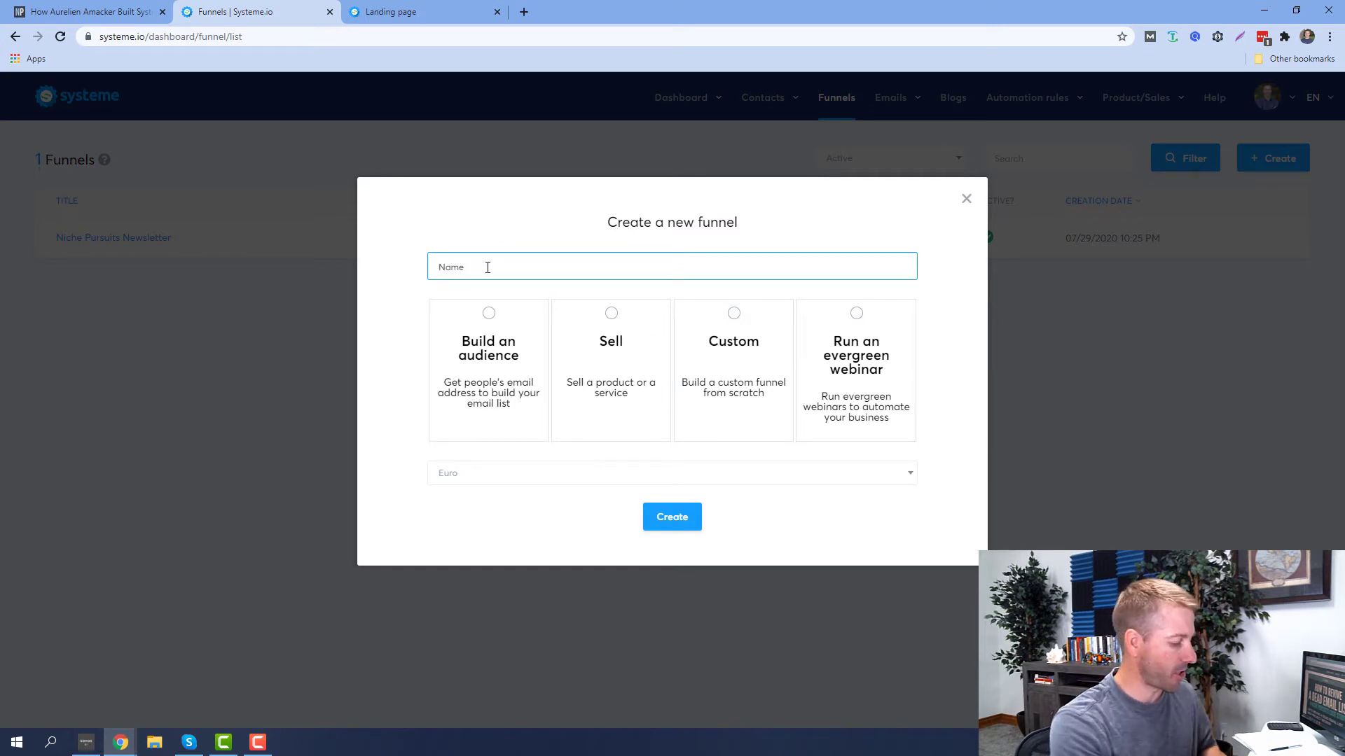
text(Just a test)
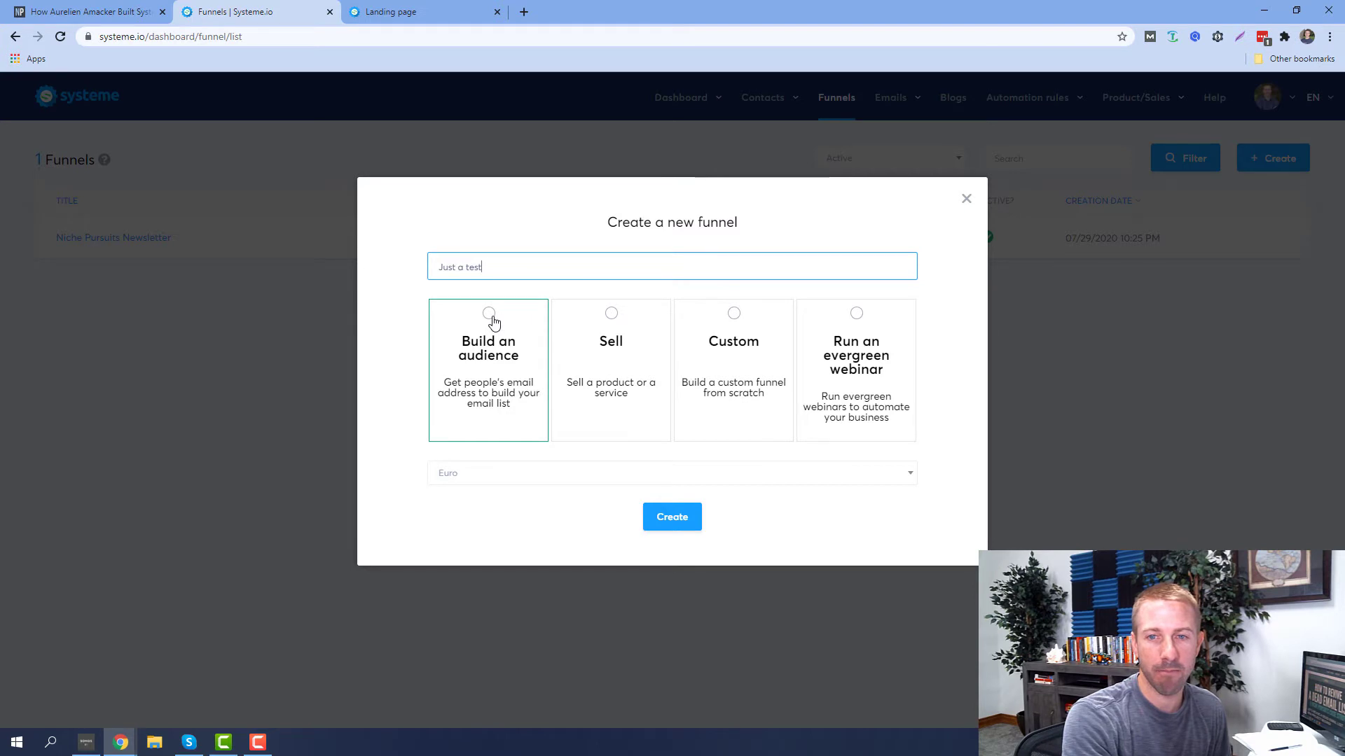
click(853, 315)
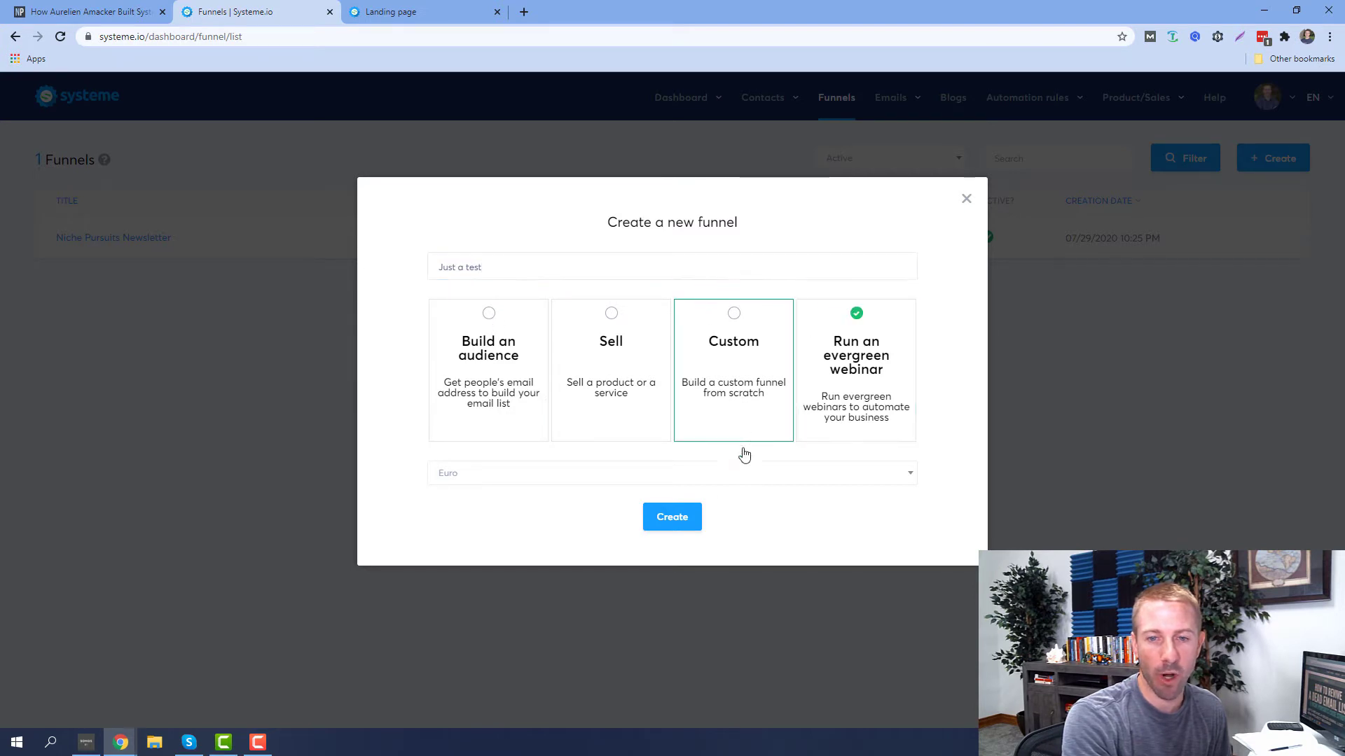
click(674, 522)
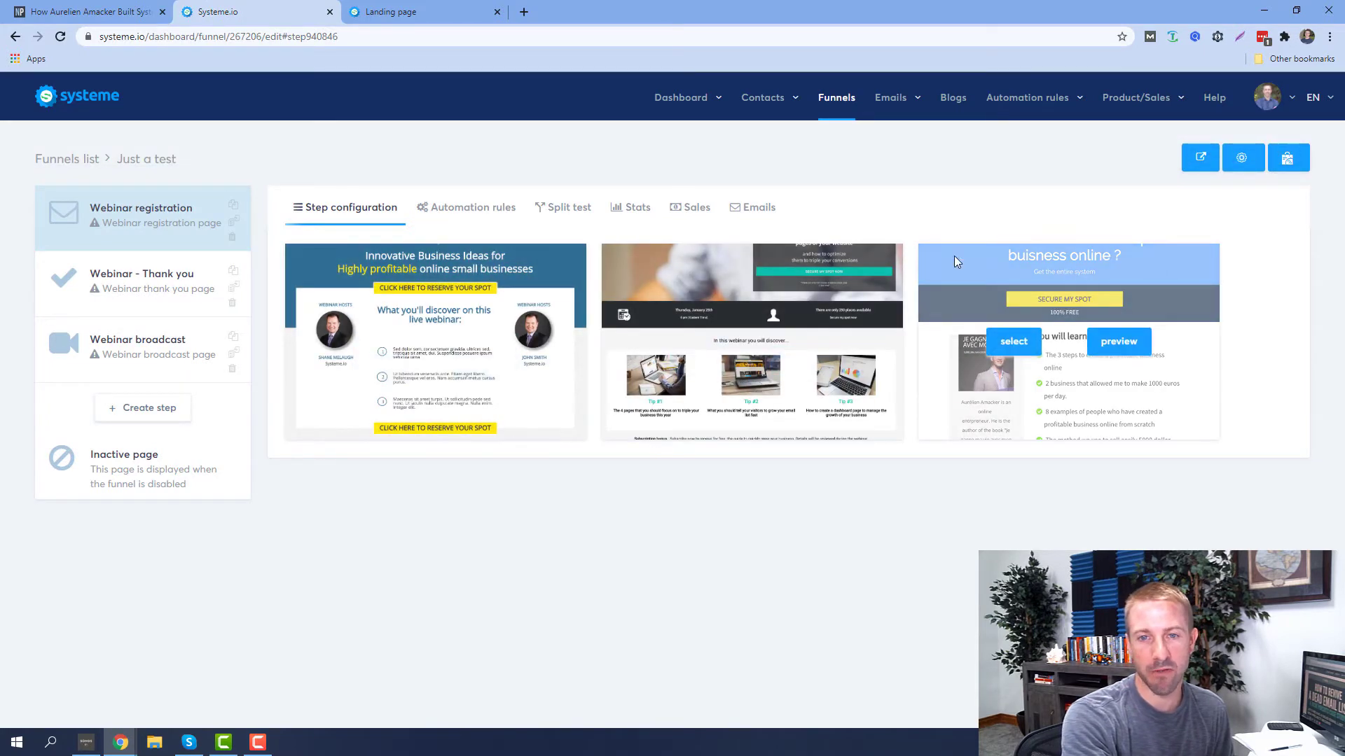
Preview the third webinar registration template in a new tab, then return to the funnel's steps
mouse_move(723, 290)
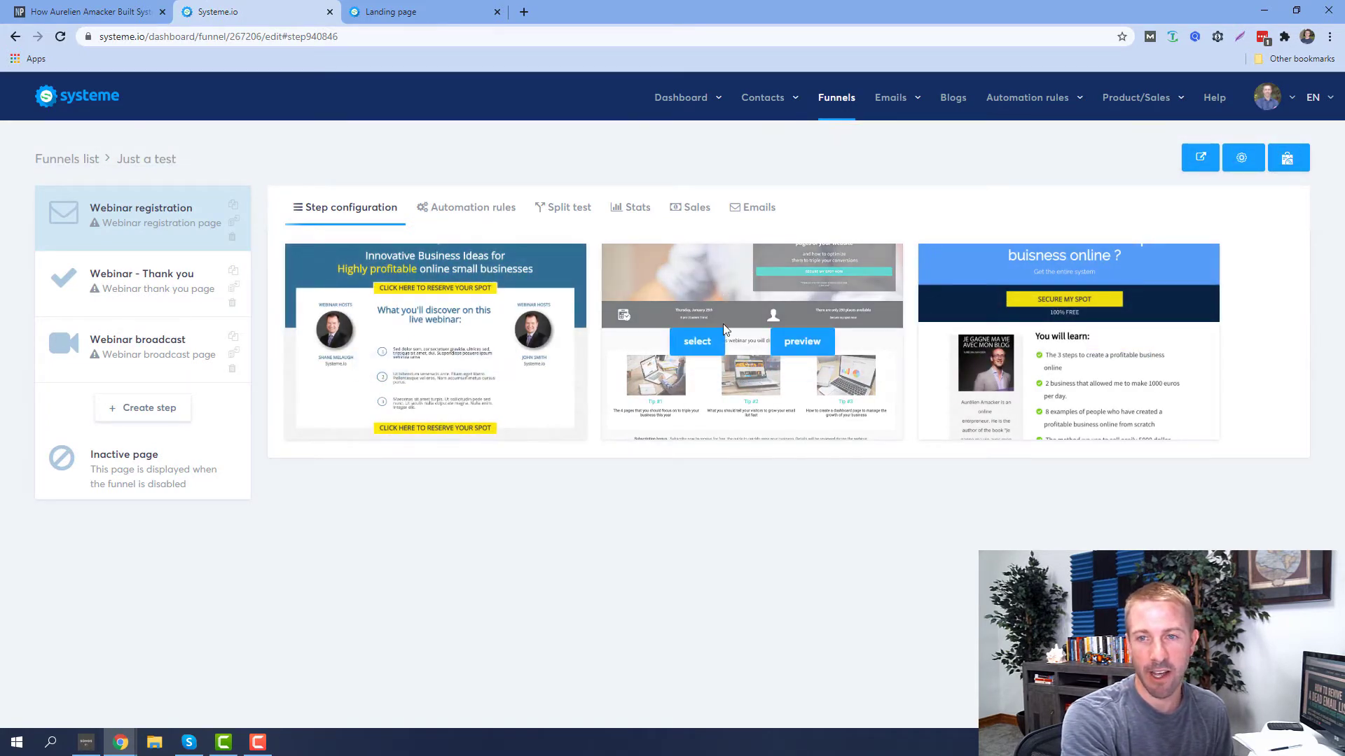
mouse_move(1042, 279)
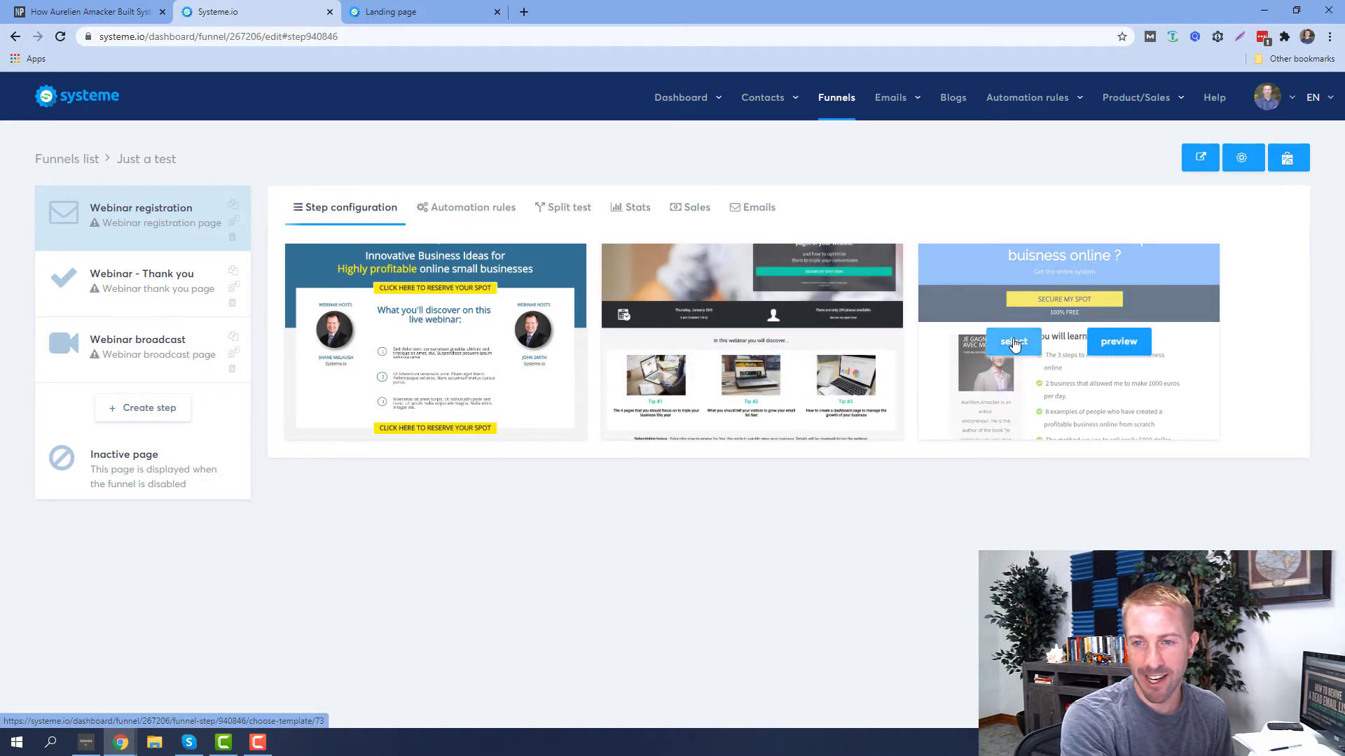
click(1118, 341)
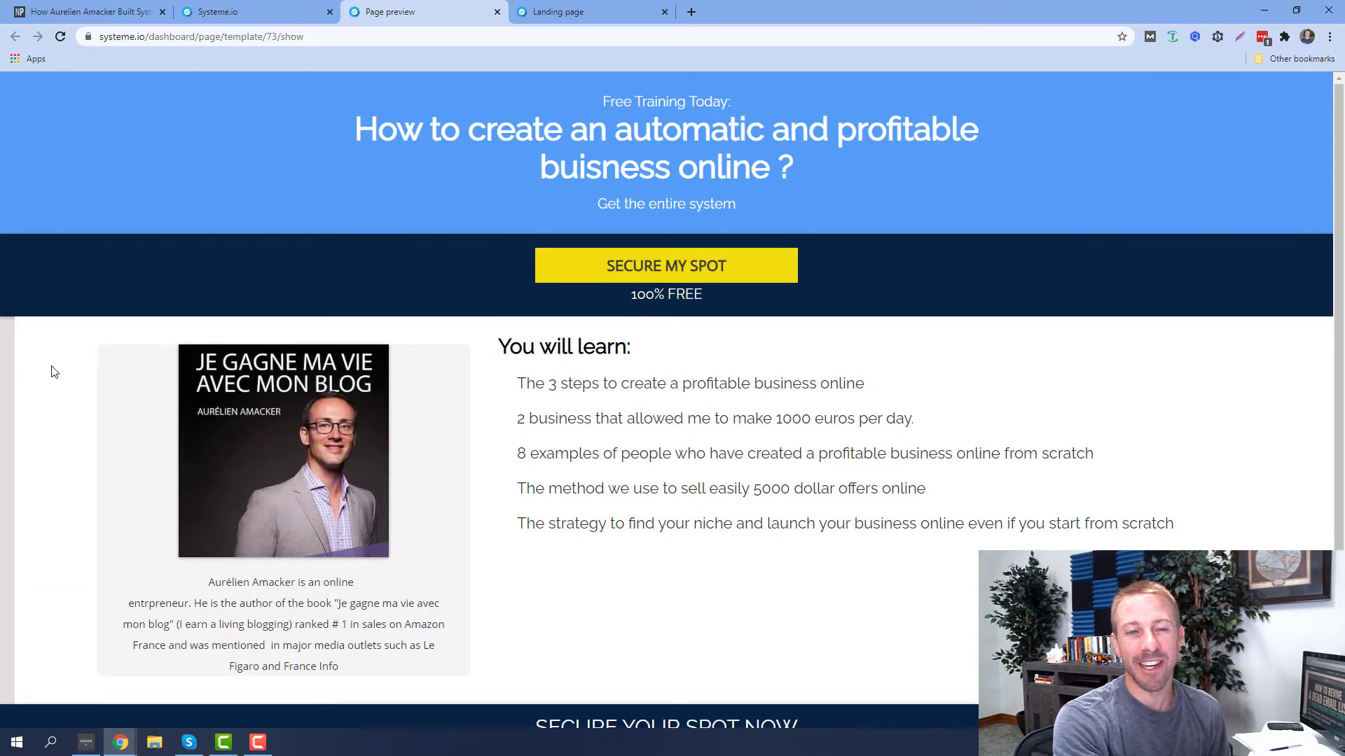
scroll(779, 378, down, 3)
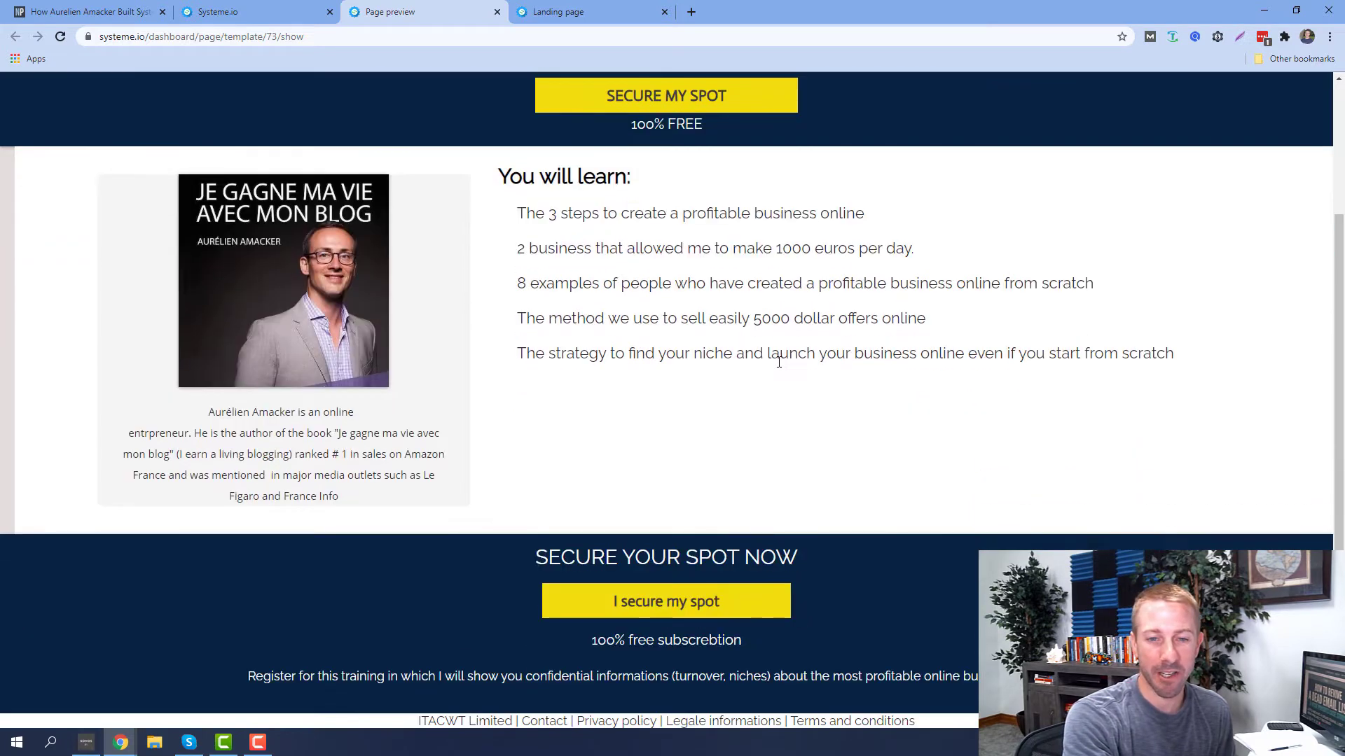
scroll(300, 279, up, 3)
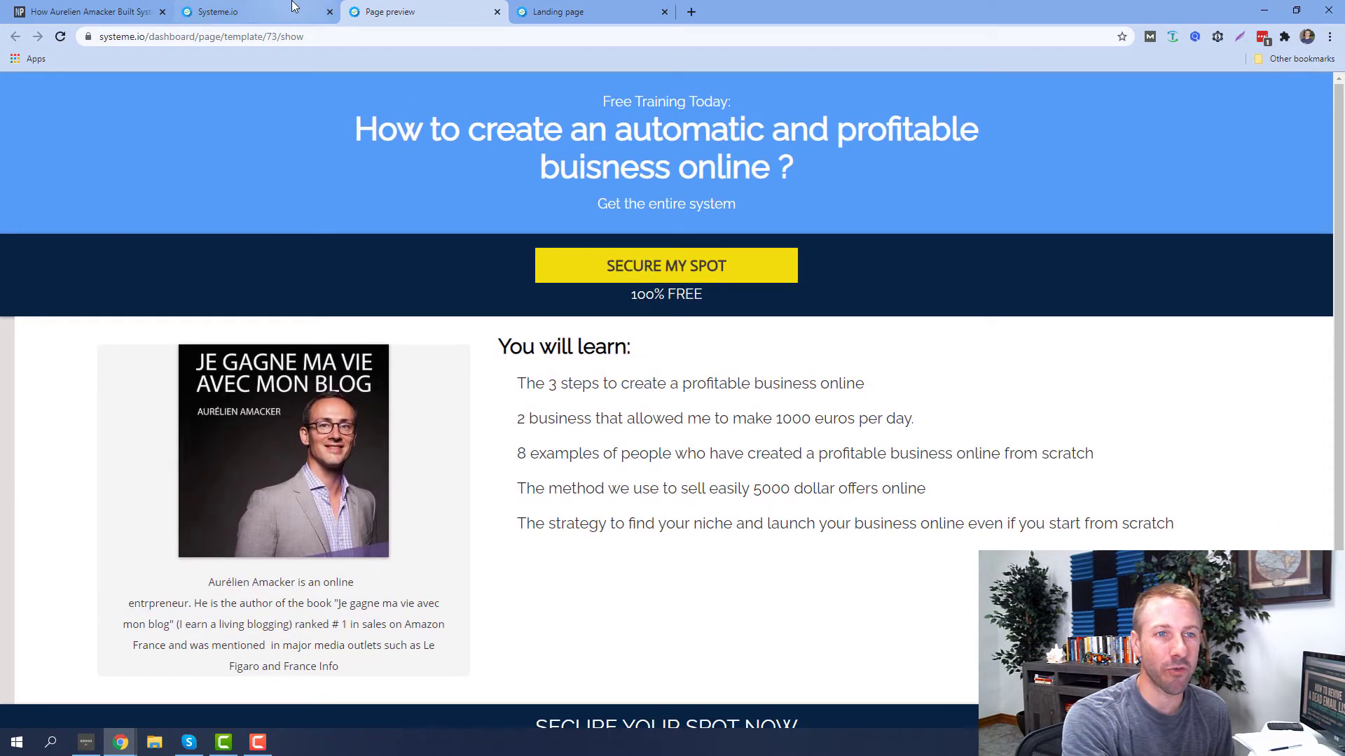
click(292, 7)
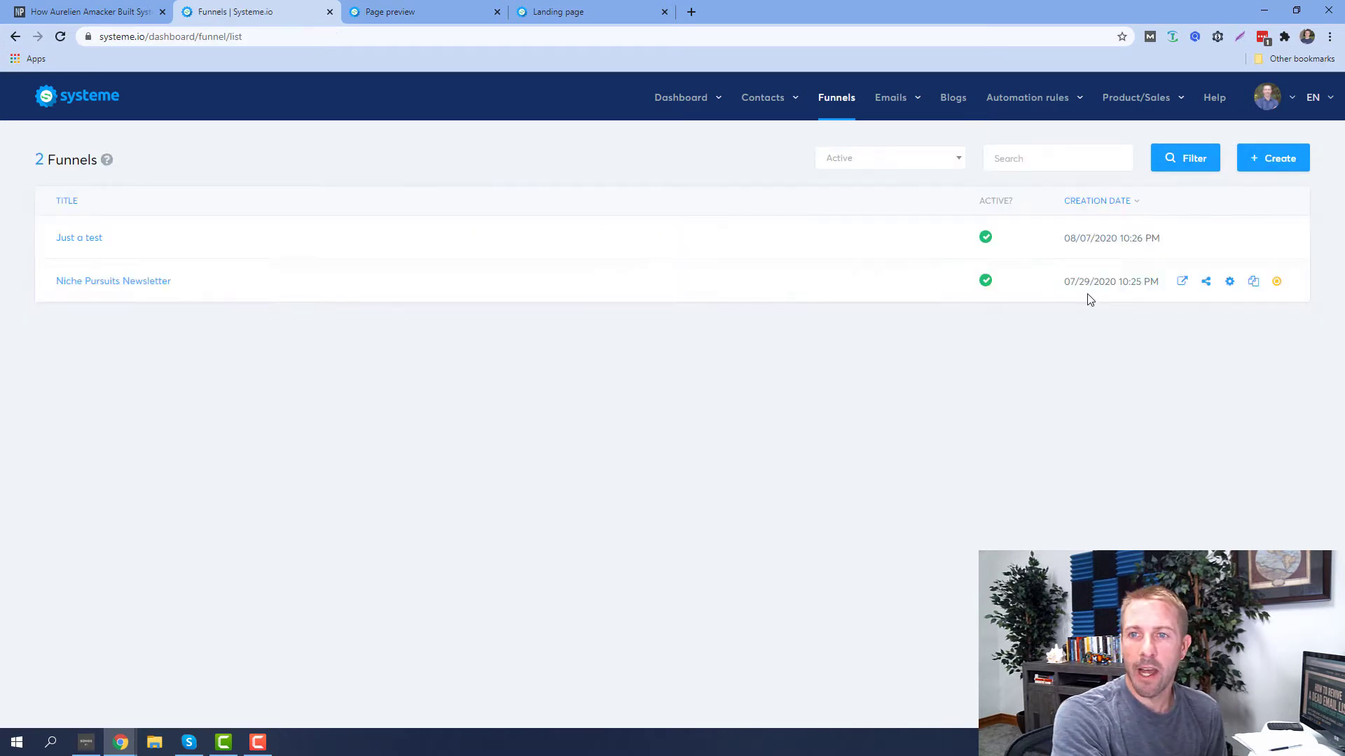
Go to Courses and open the Niche Pursuits Training curriculum
mouse_move(1152, 105)
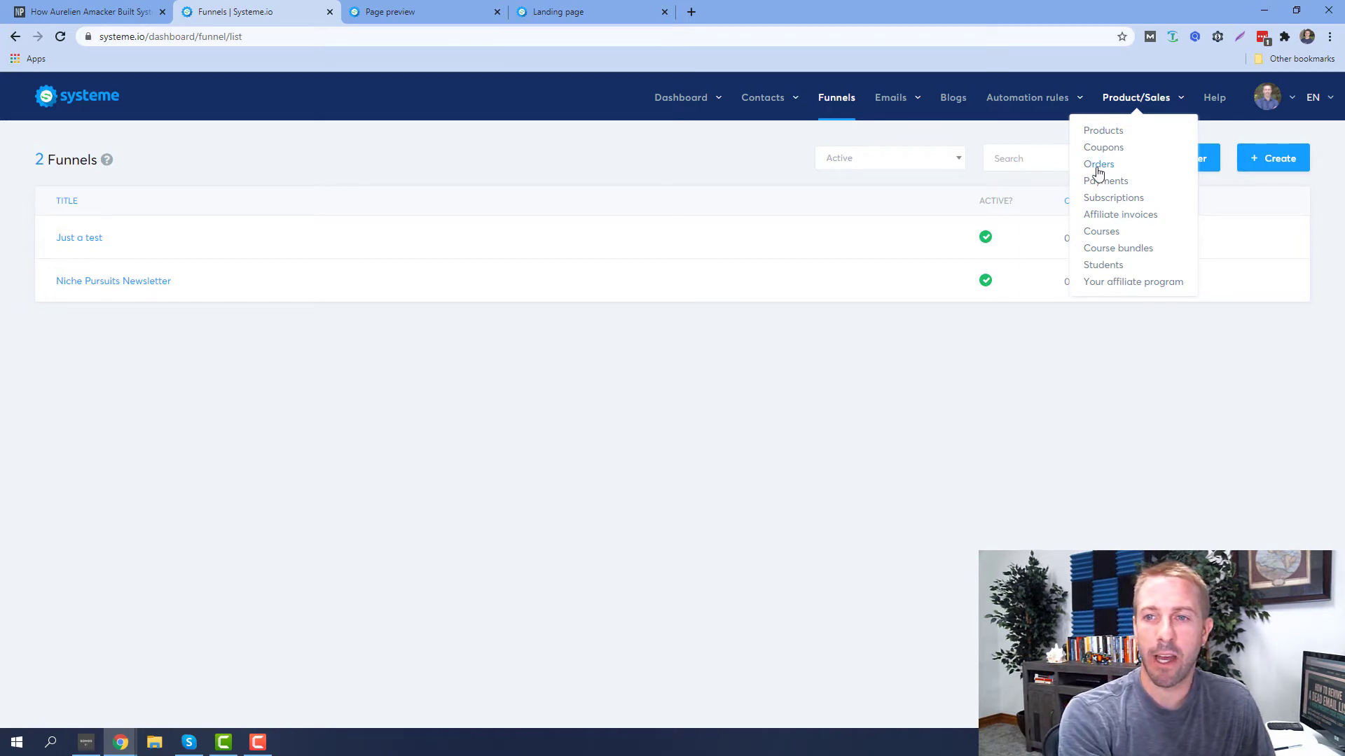
click(1097, 238)
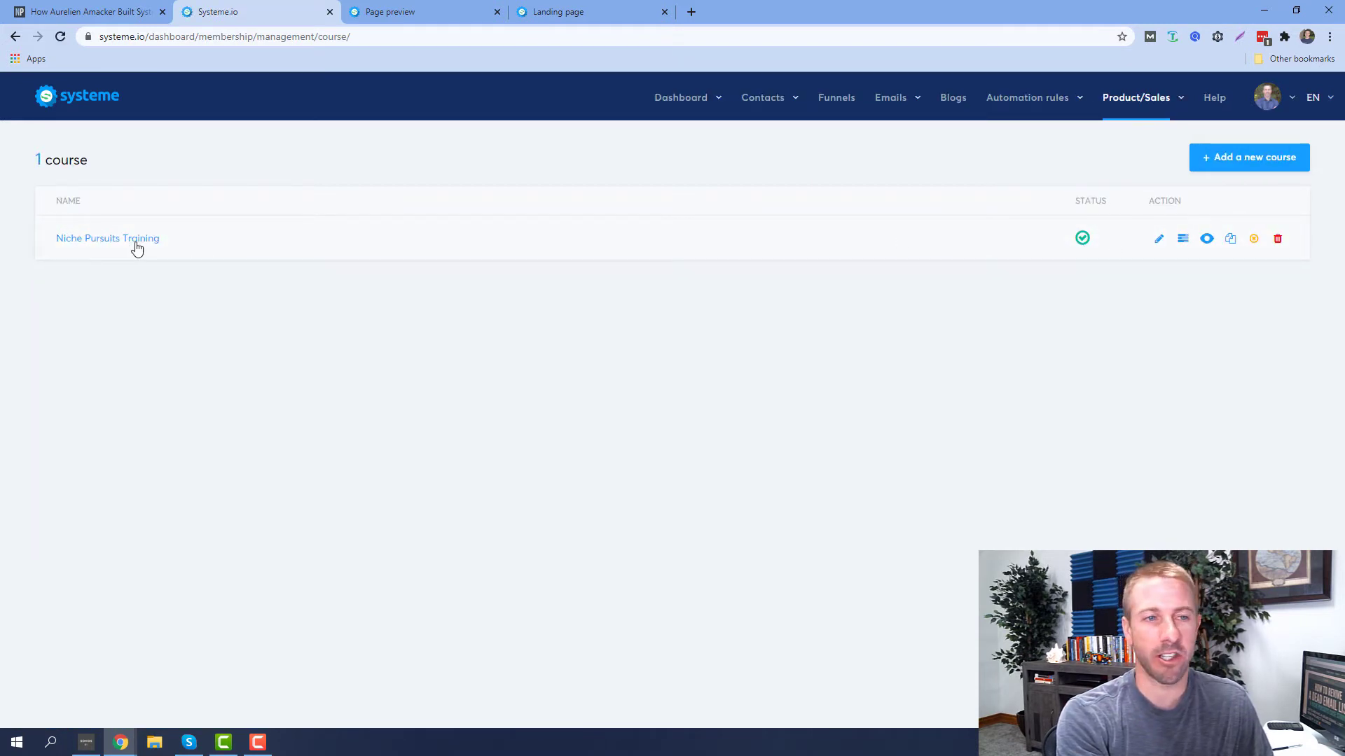
click(87, 246)
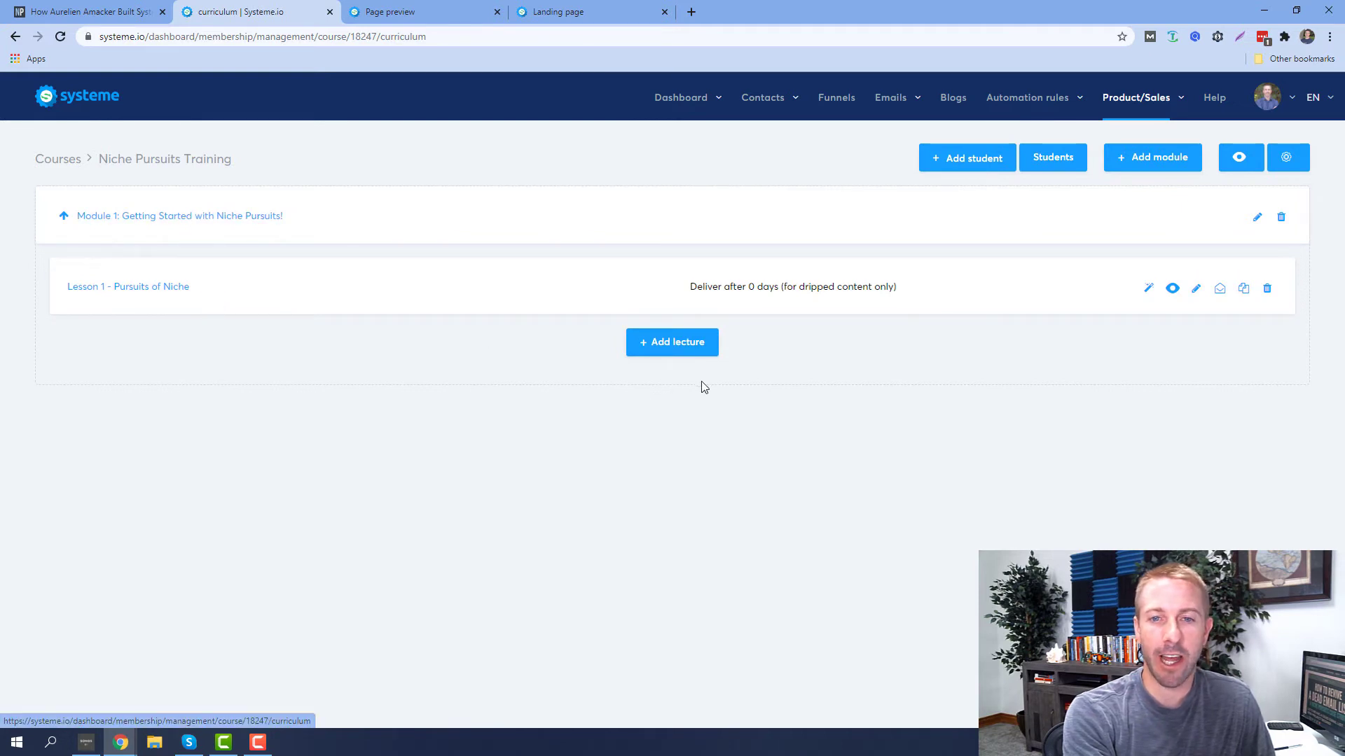
Add a lecture named 'Test 2' with page type Texte and save it to open its editor
click(687, 345)
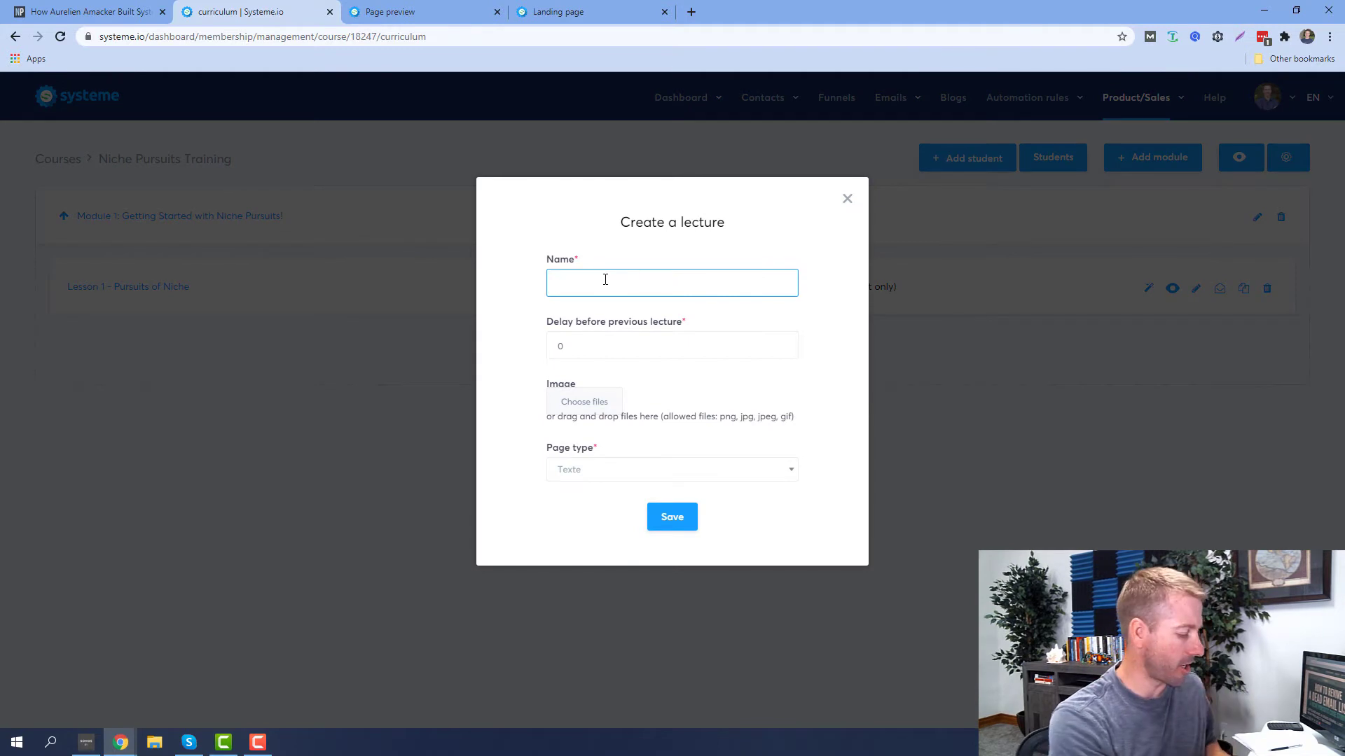
text(Test)
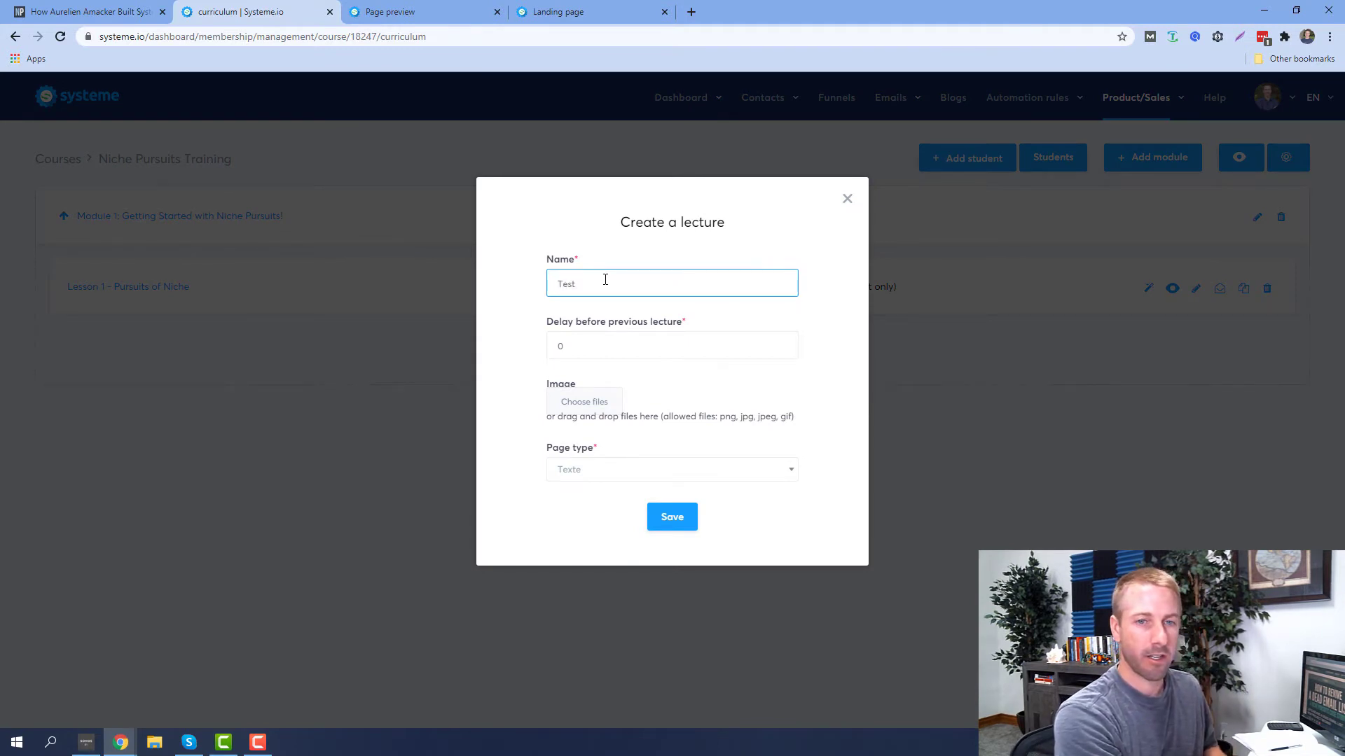
text( 2)
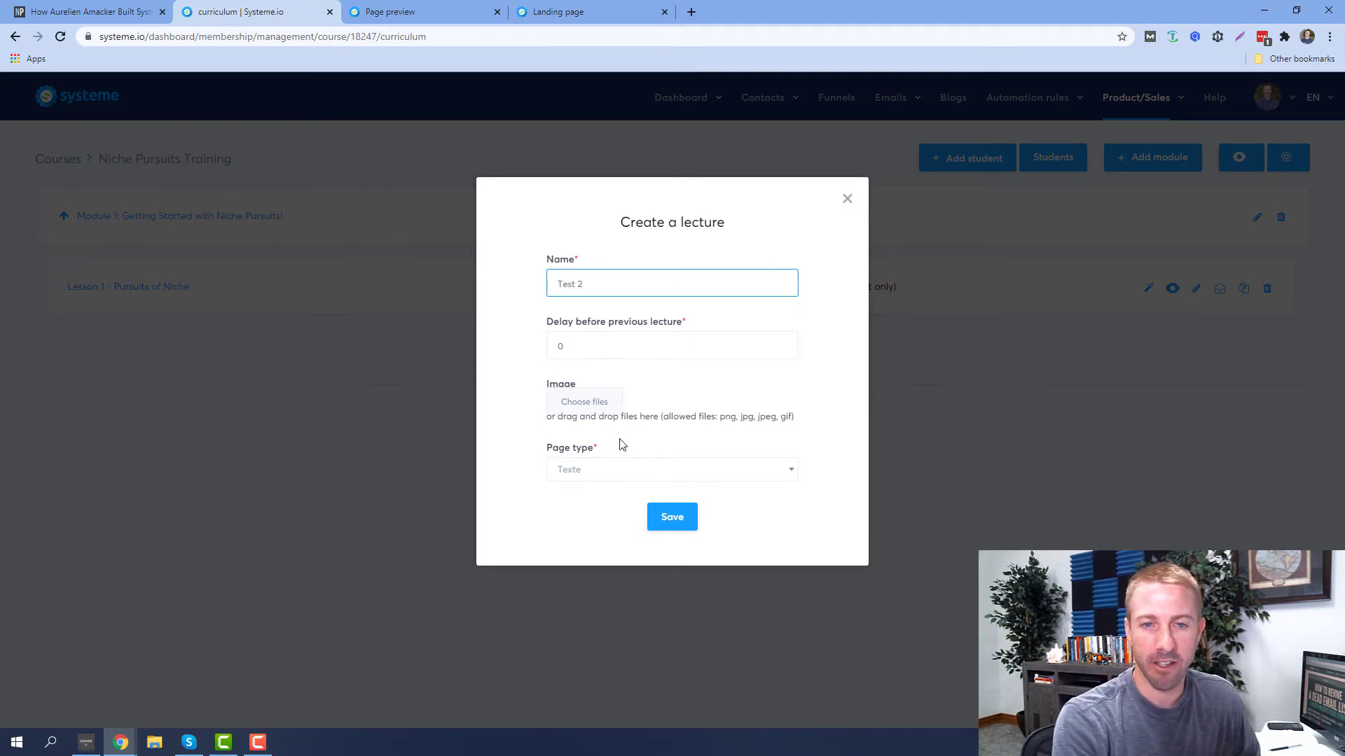
click(615, 472)
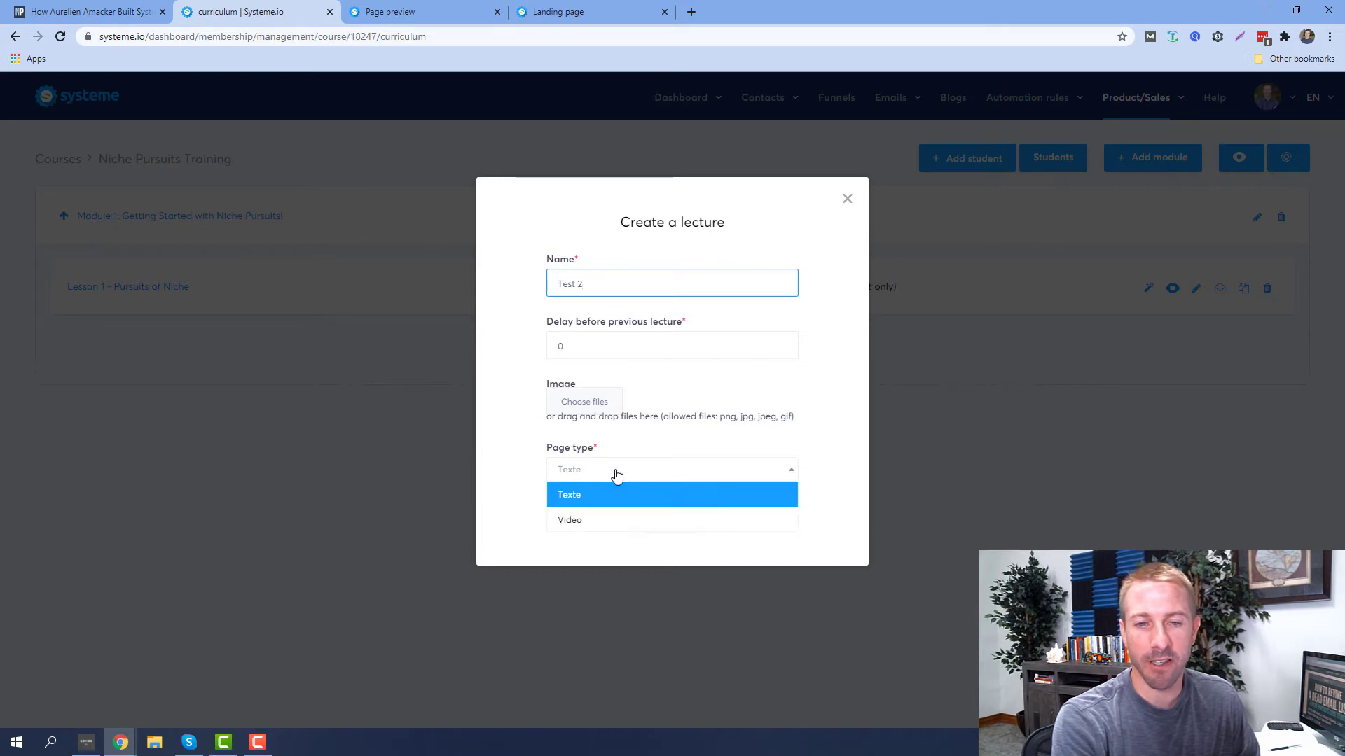
click(595, 499)
click(668, 518)
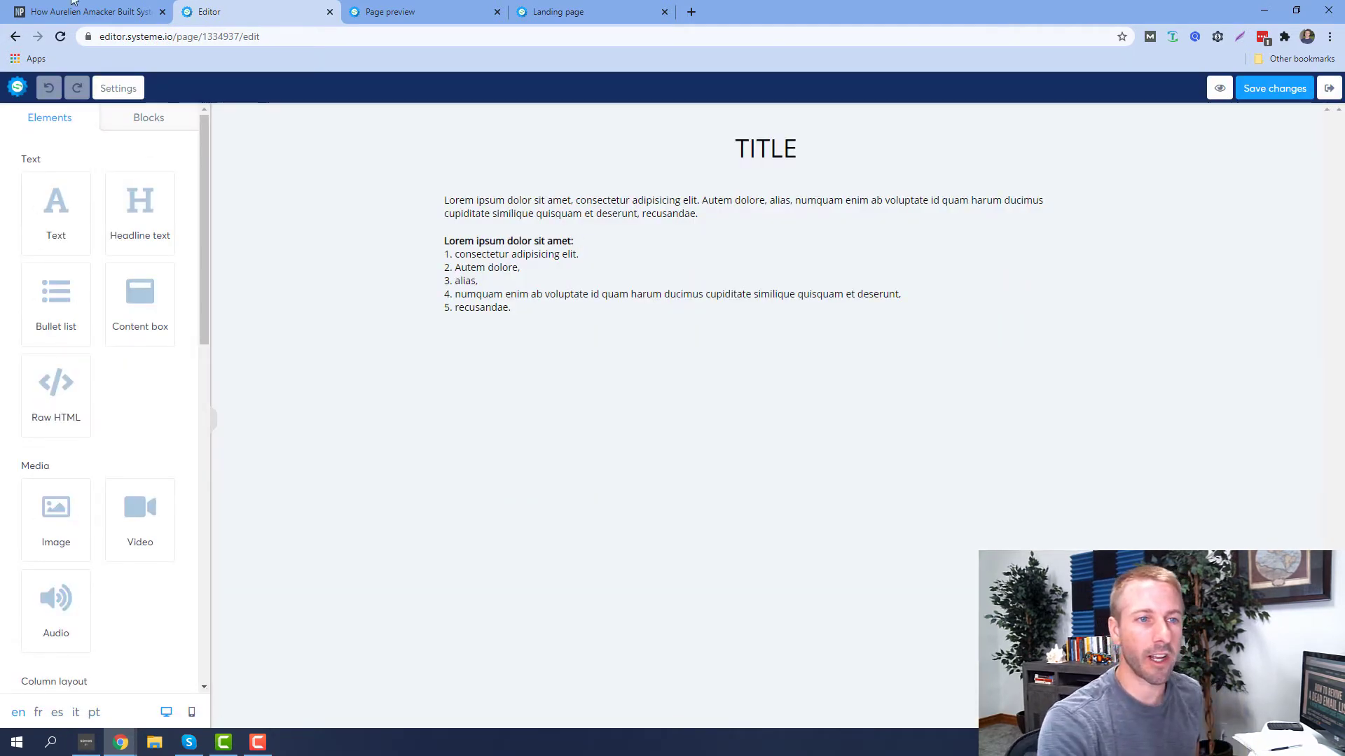
Make the TITLE headline font size 54 in bright red
click(790, 155)
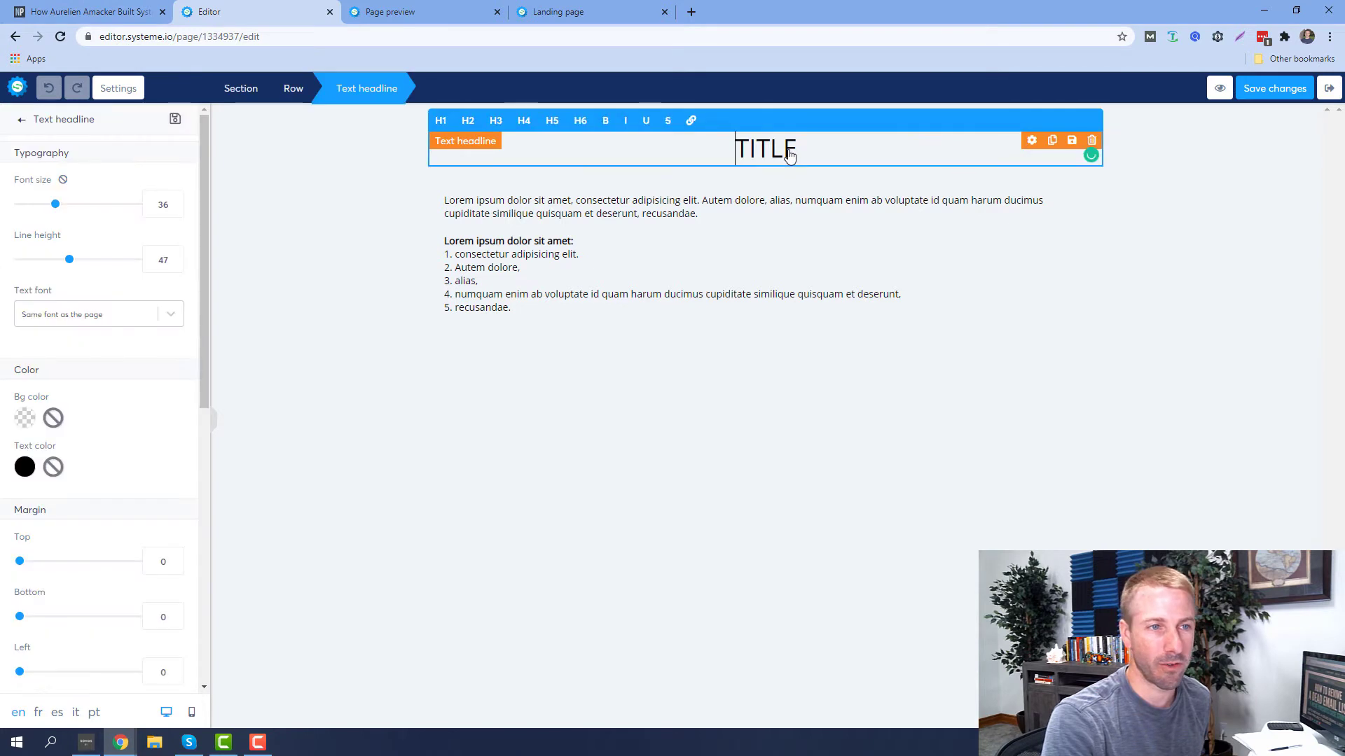
drag(64, 208, 79, 204)
click(24, 467)
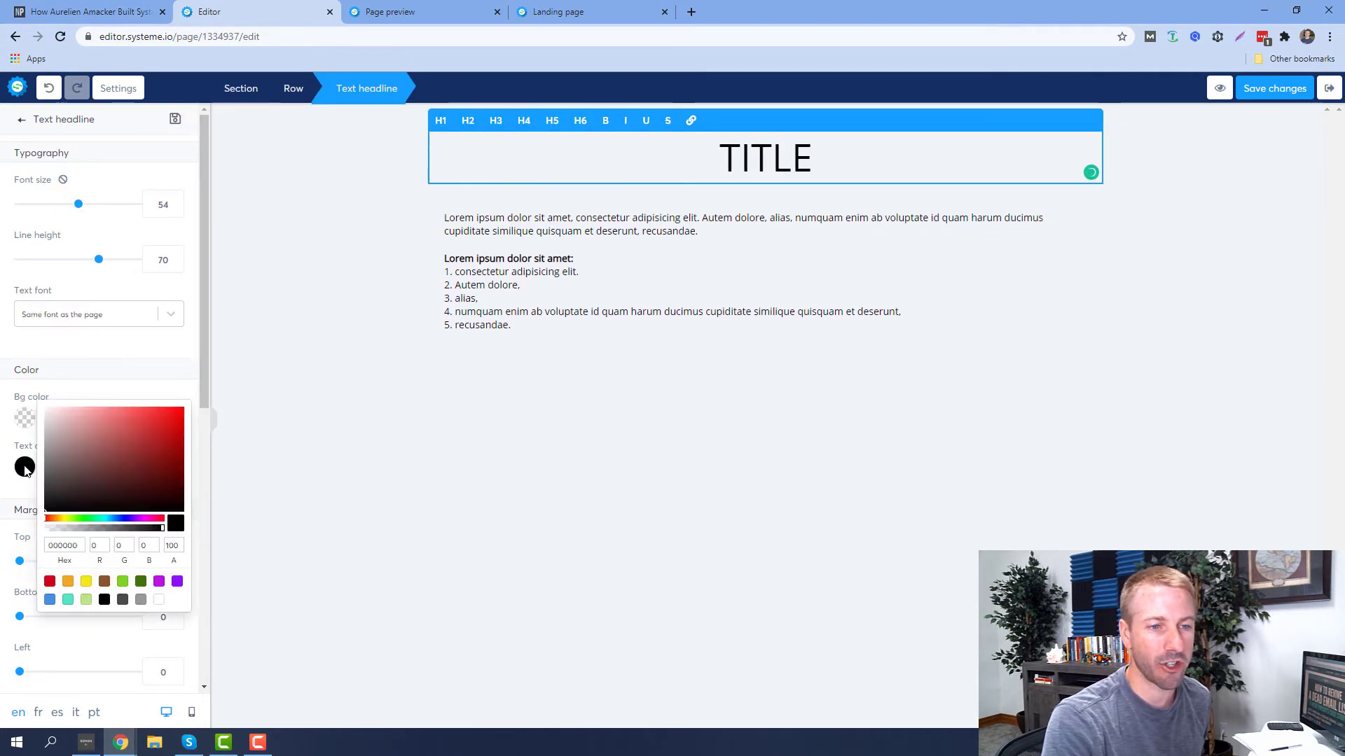
click(160, 488)
click(152, 459)
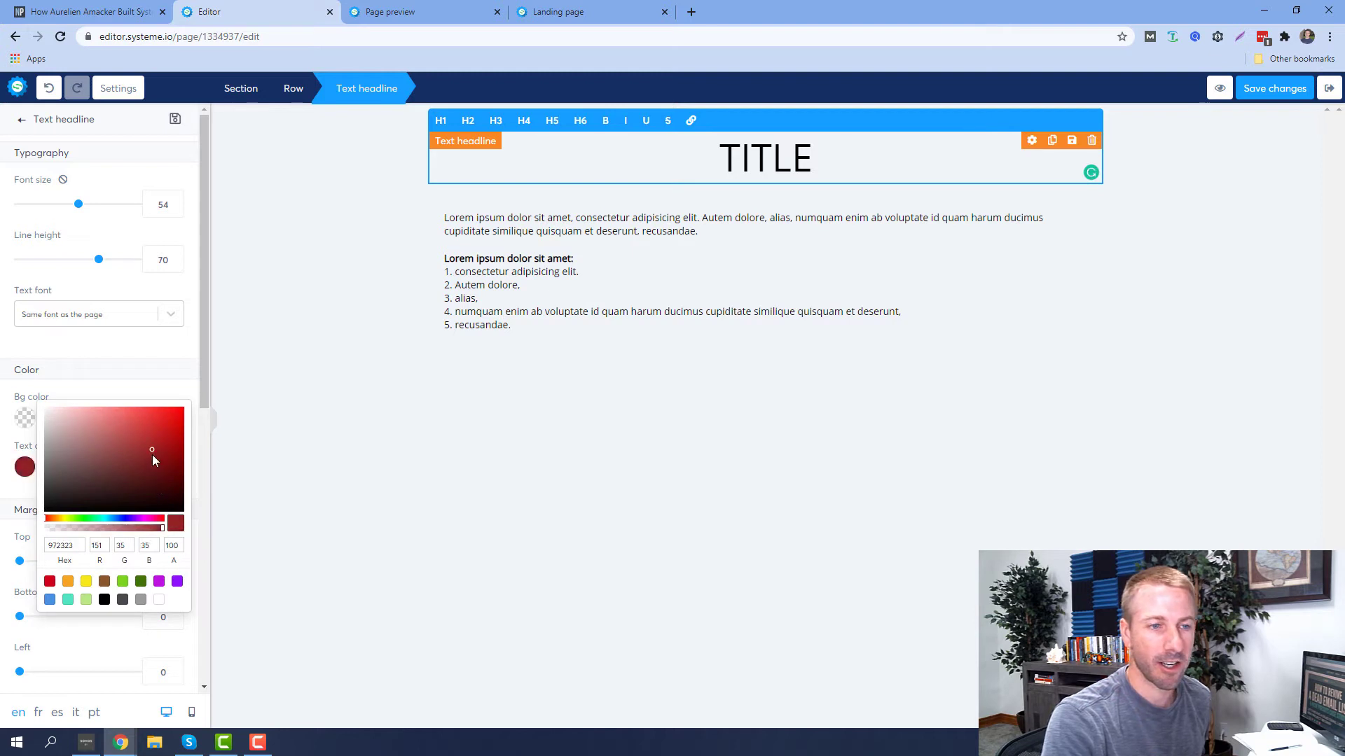
click(264, 492)
click(469, 263)
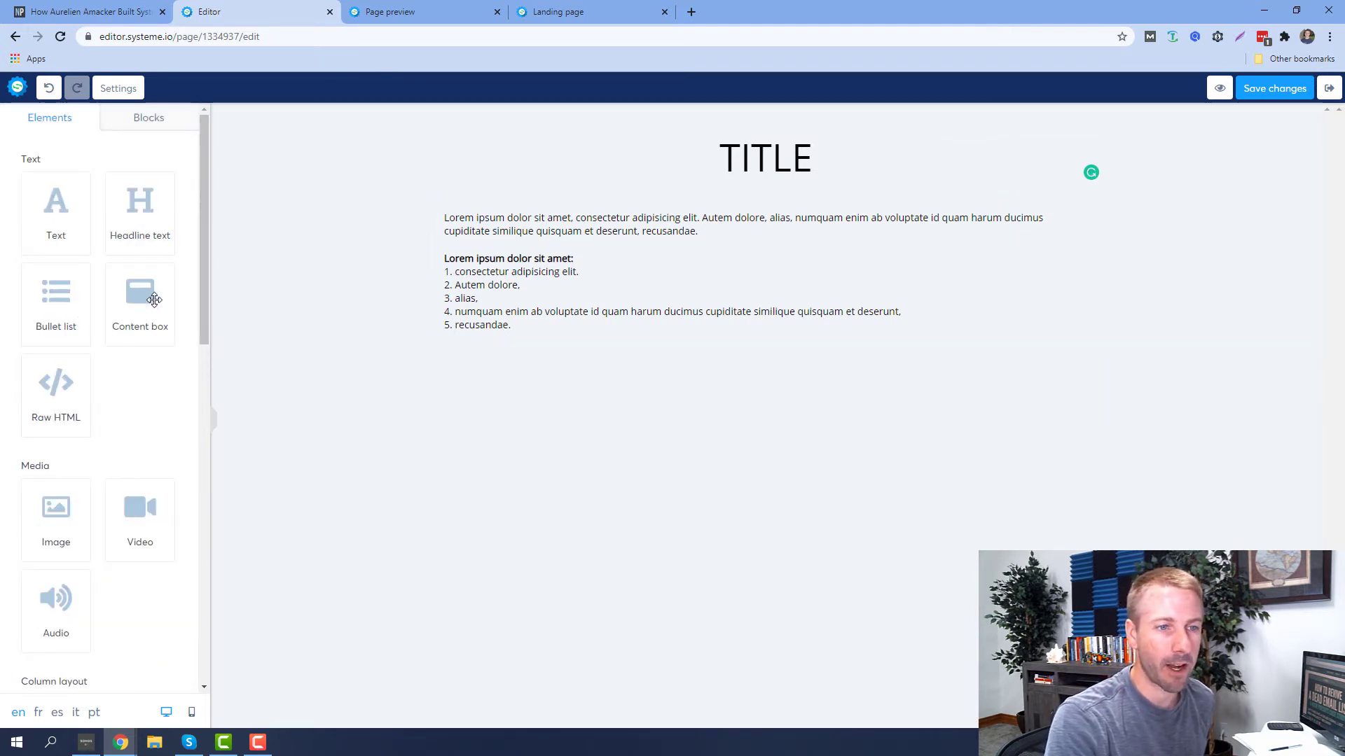
scroll(102, 463, down, 6)
scroll(107, 475, down, 3)
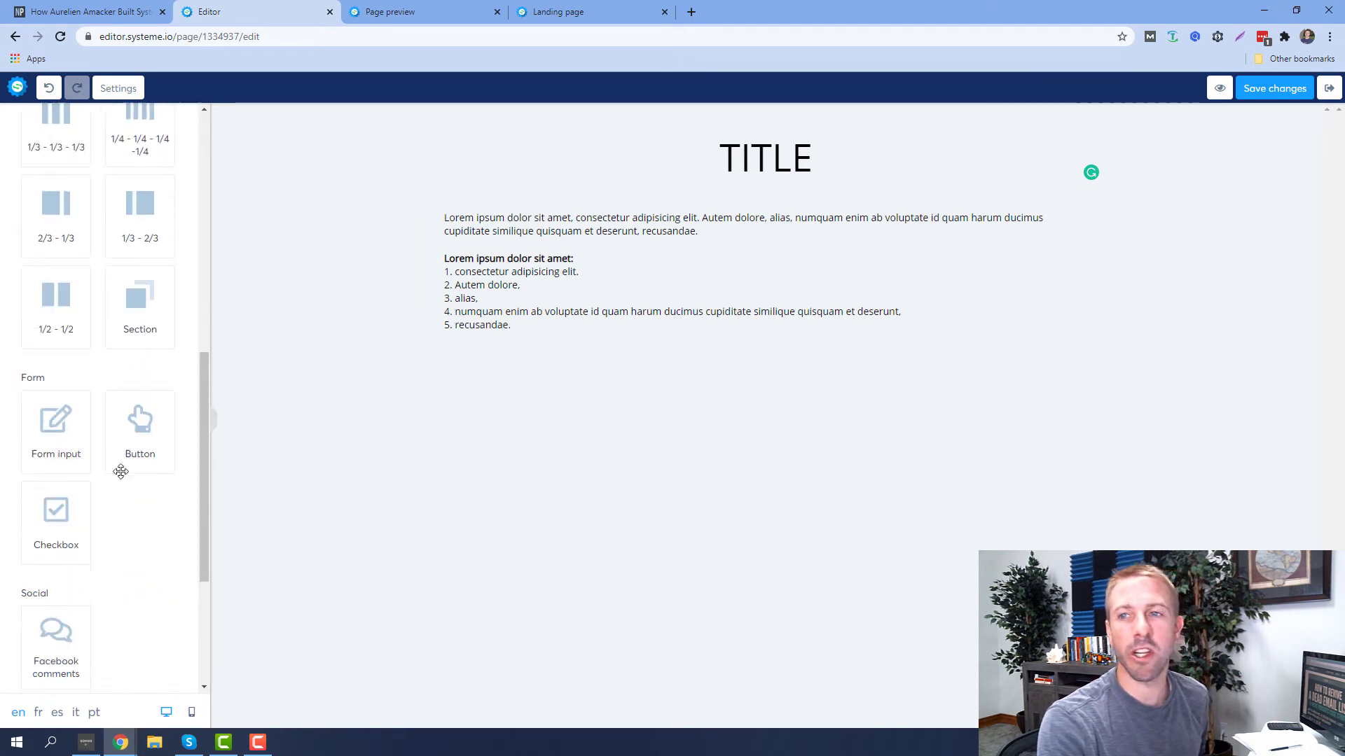
scroll(119, 470, up, 4)
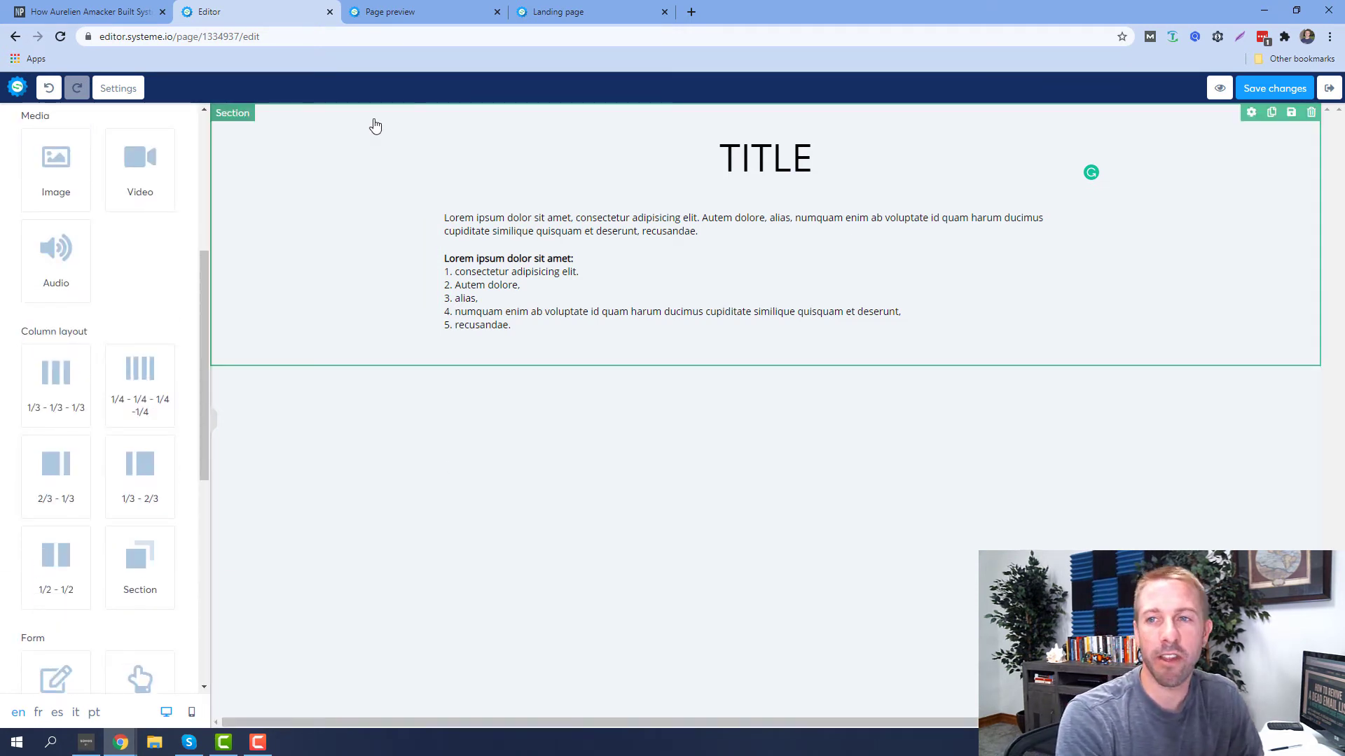
Exit the lesson editor, discarding the unsaved changes
click(1328, 88)
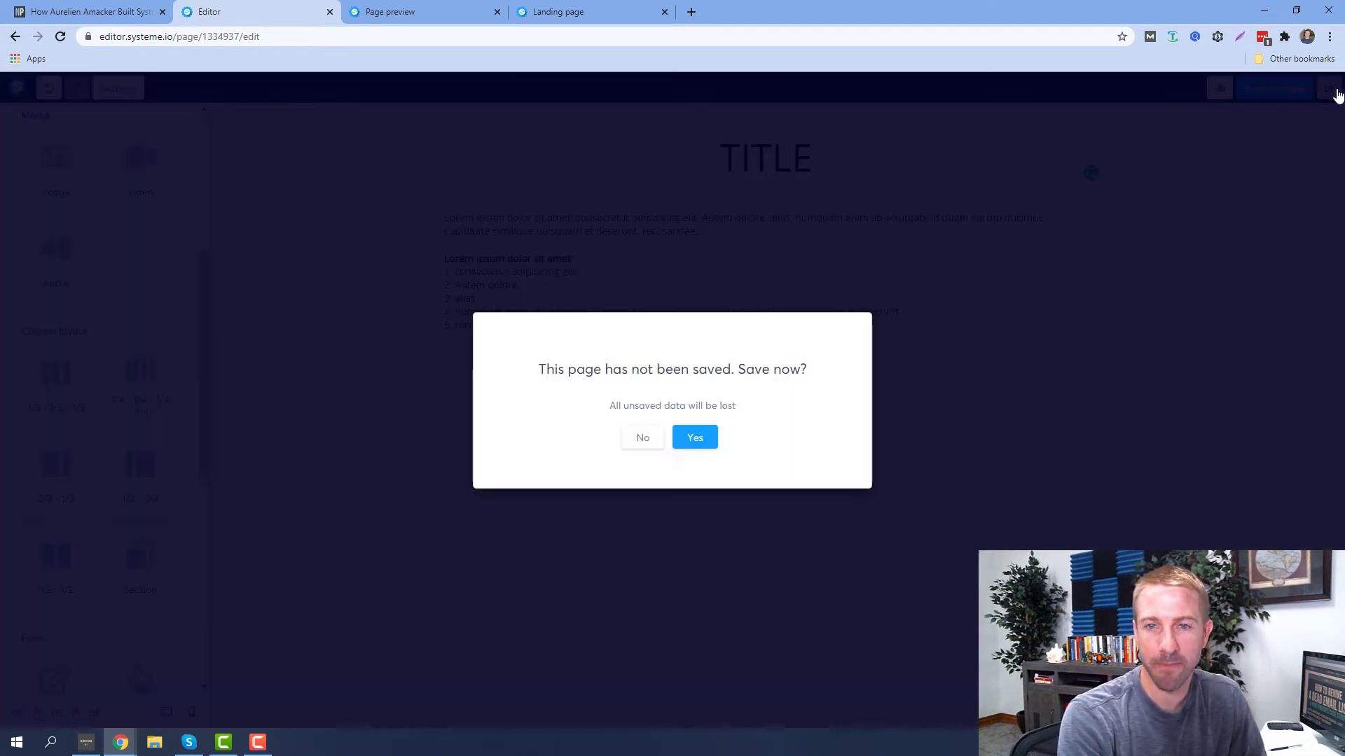
click(643, 440)
click(742, 116)
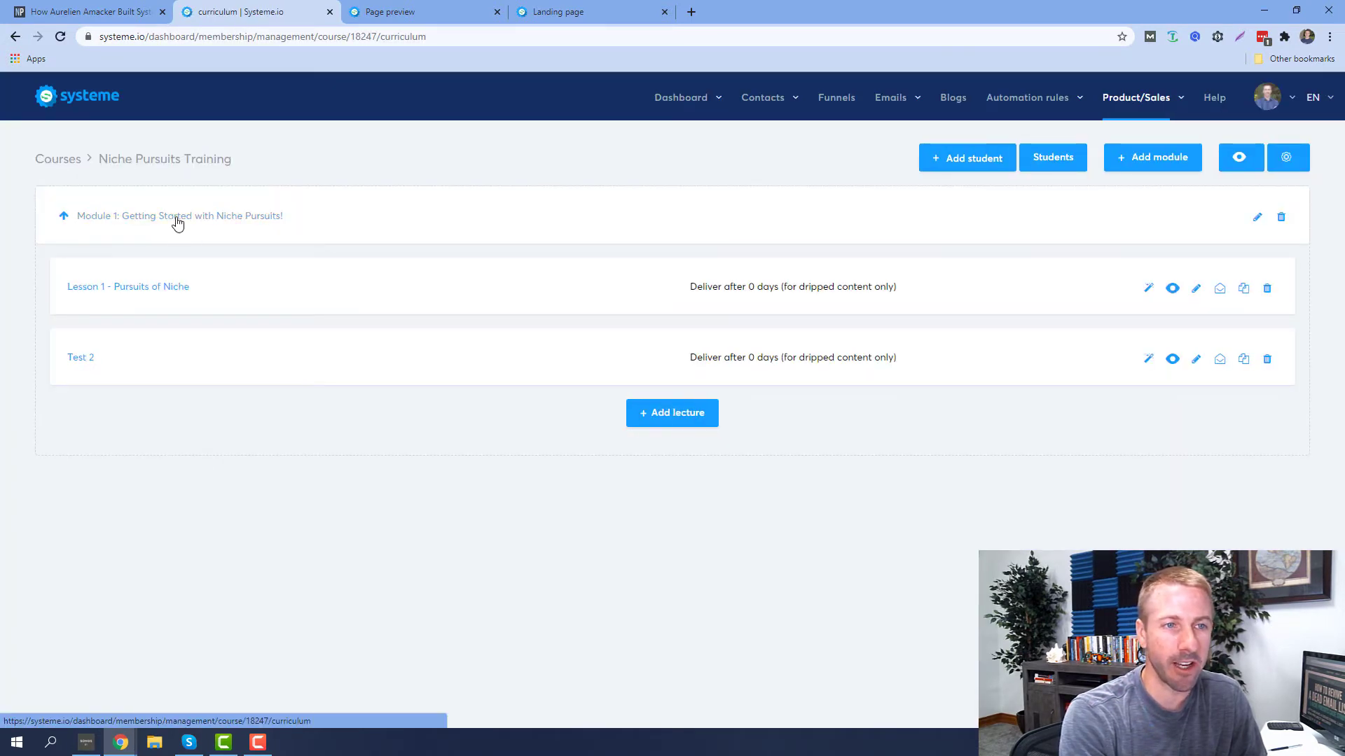
Open the student preview of Lesson 1 - Pursuits of Niche from its curriculum row
drag(176, 221, 396, 231)
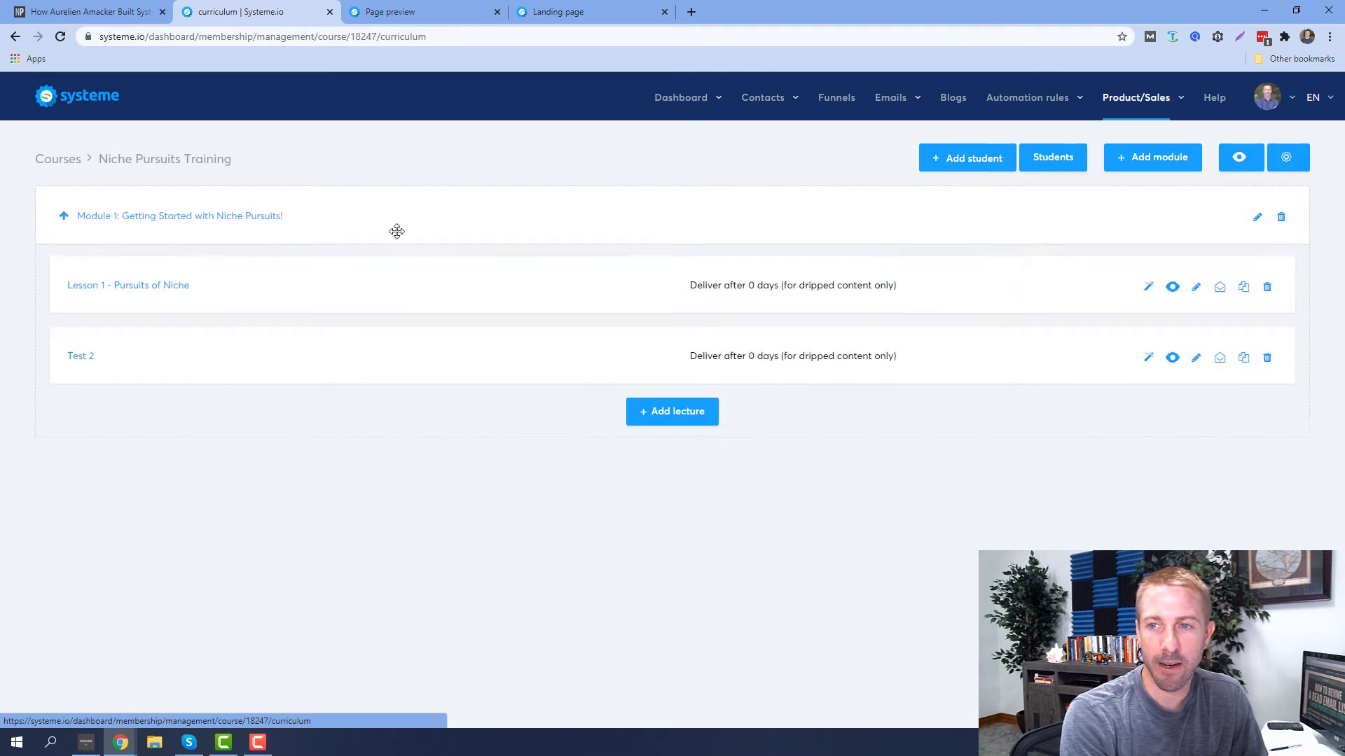
click(1172, 287)
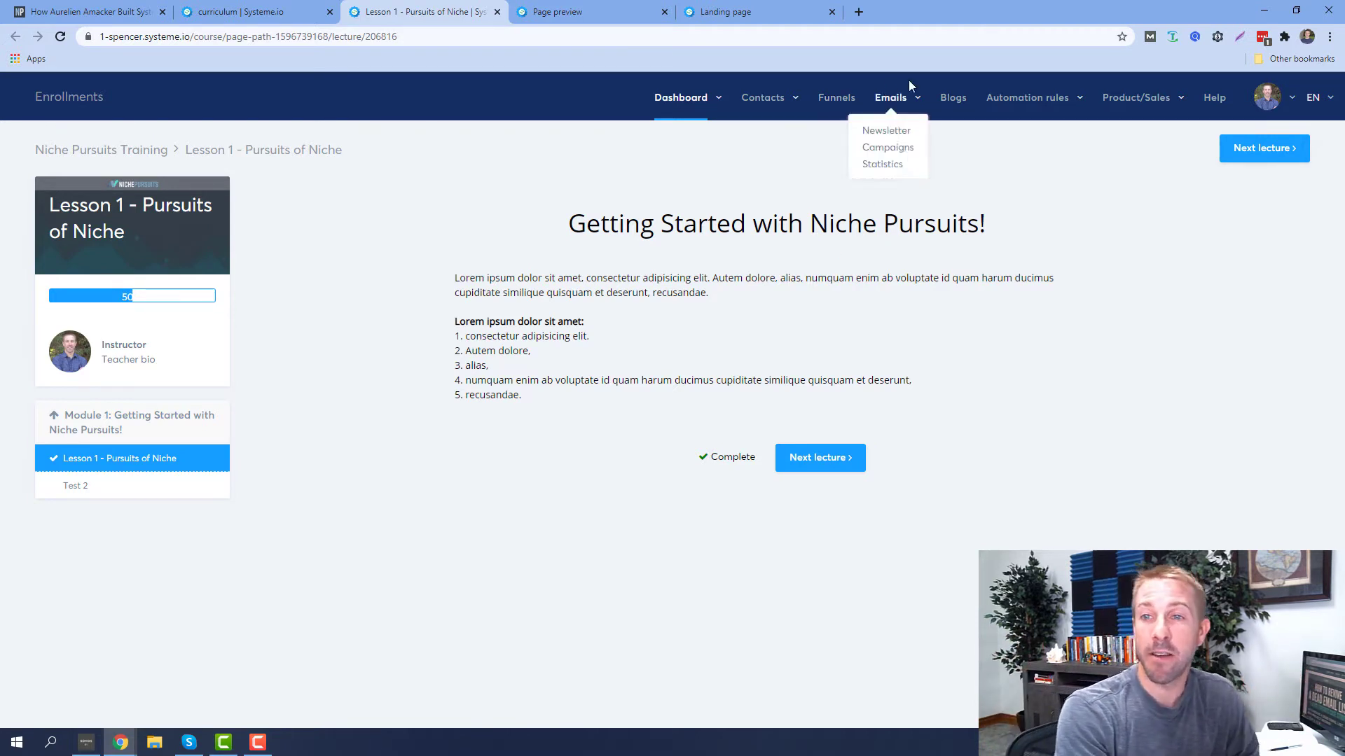
Go to Emails > Newsletter and begin creating a new newsletter
mouse_move(1136, 103)
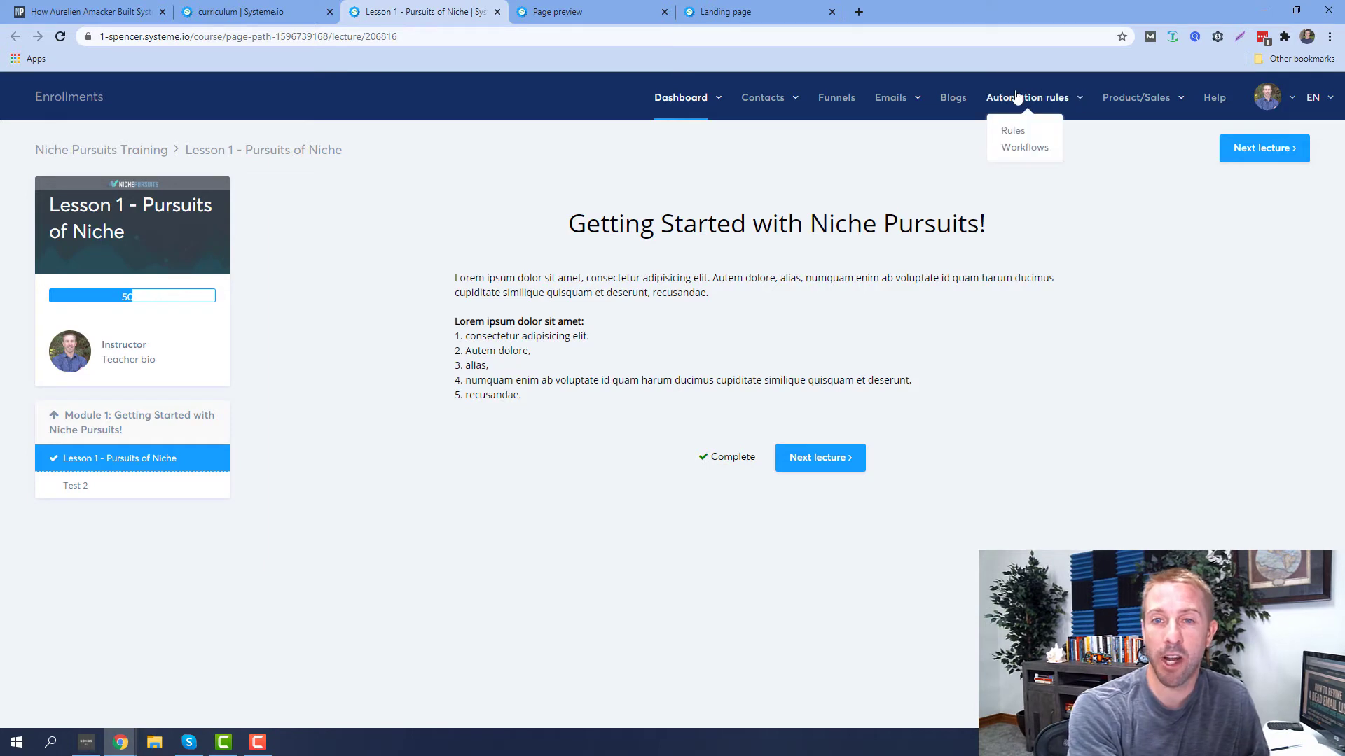
mouse_move(893, 105)
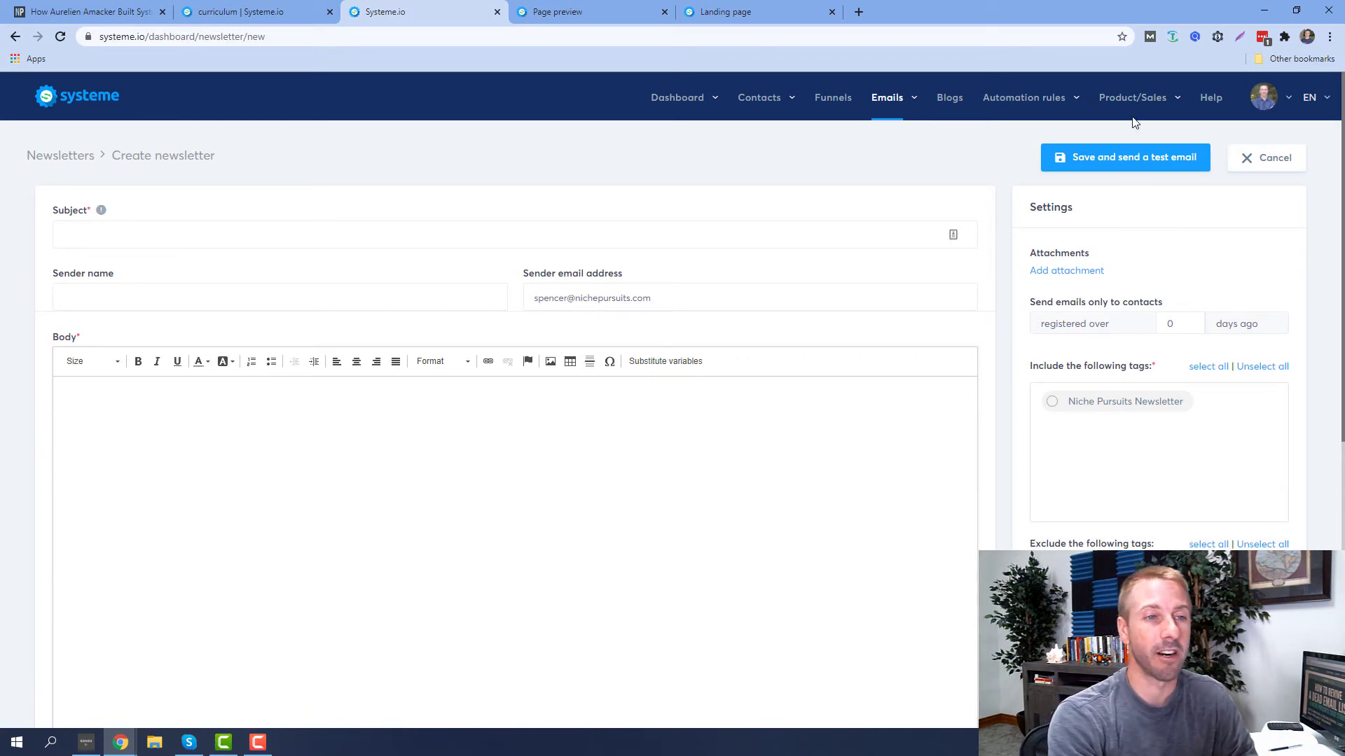
Include the Niche Pursuits Newsletter tag as the newsletter's recipients, leaving subject and body empty
click(91, 245)
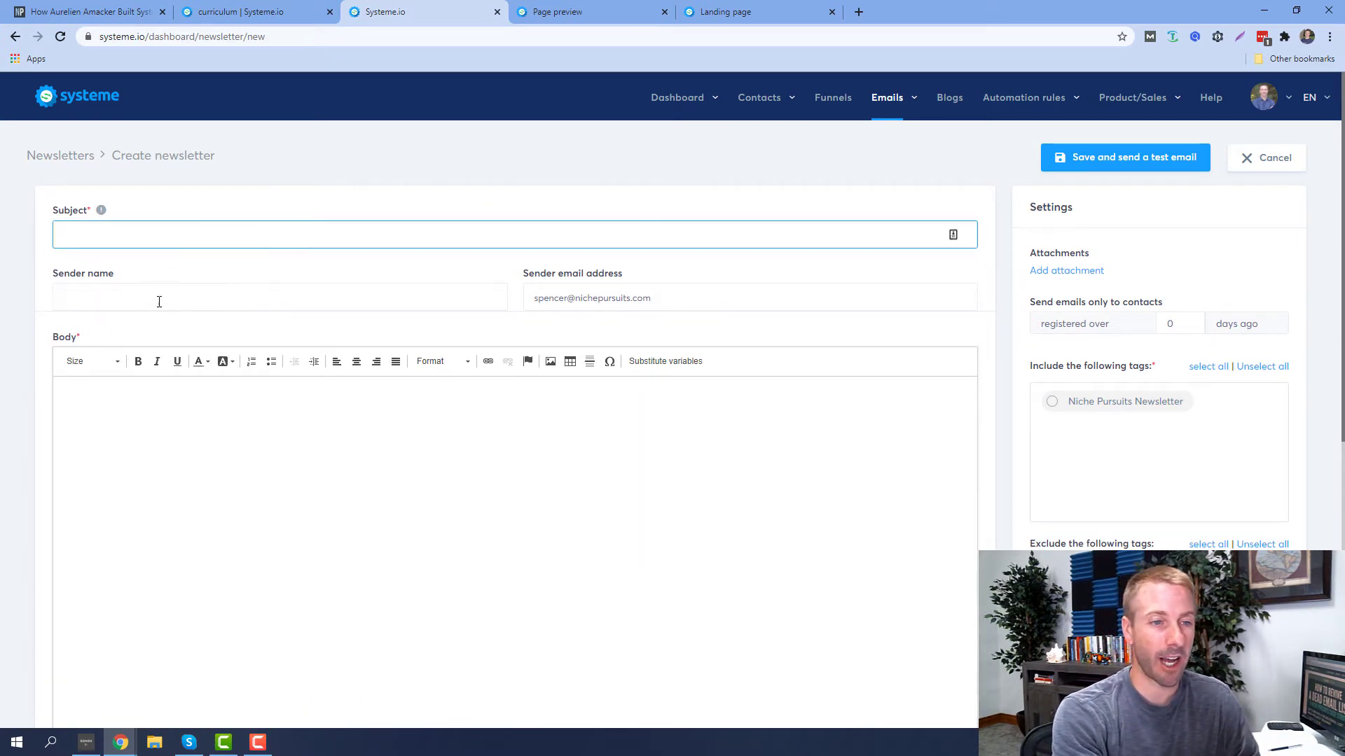
click(129, 409)
scroll(555, 474, down, 1)
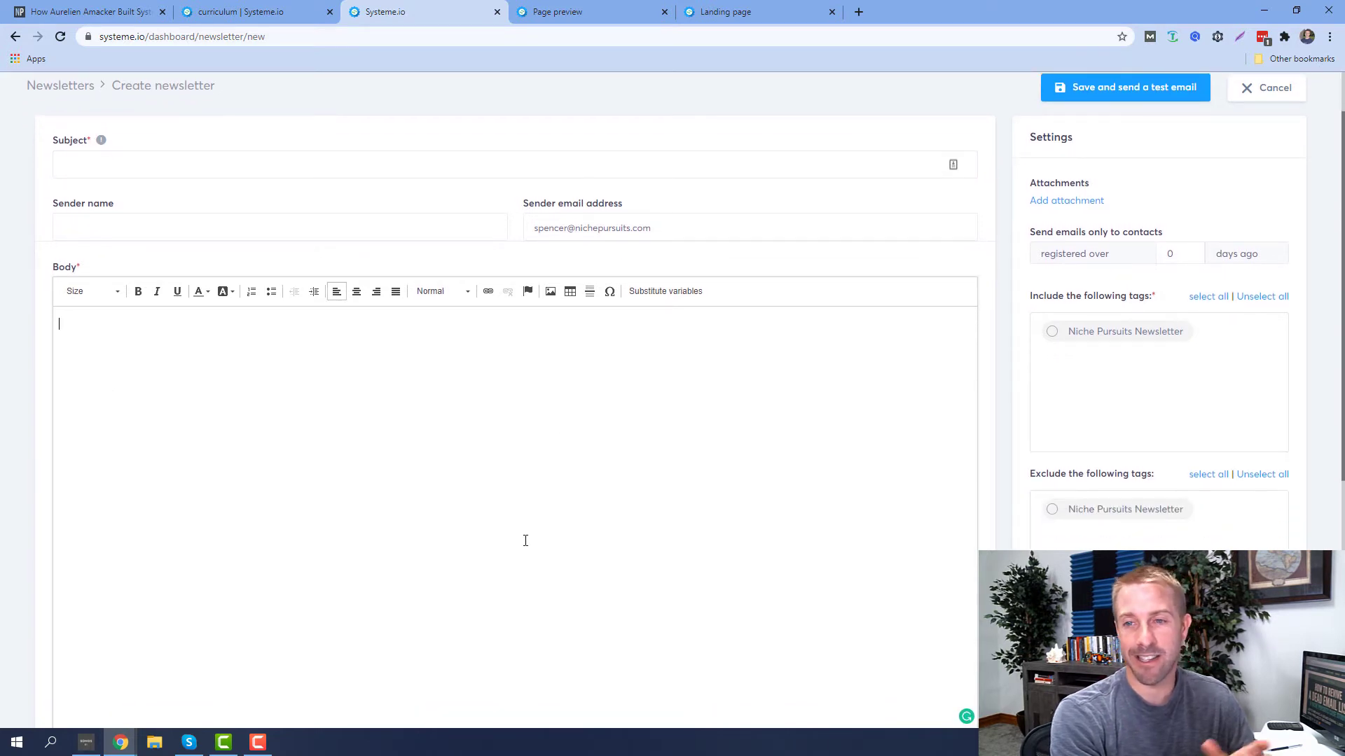
click(1053, 334)
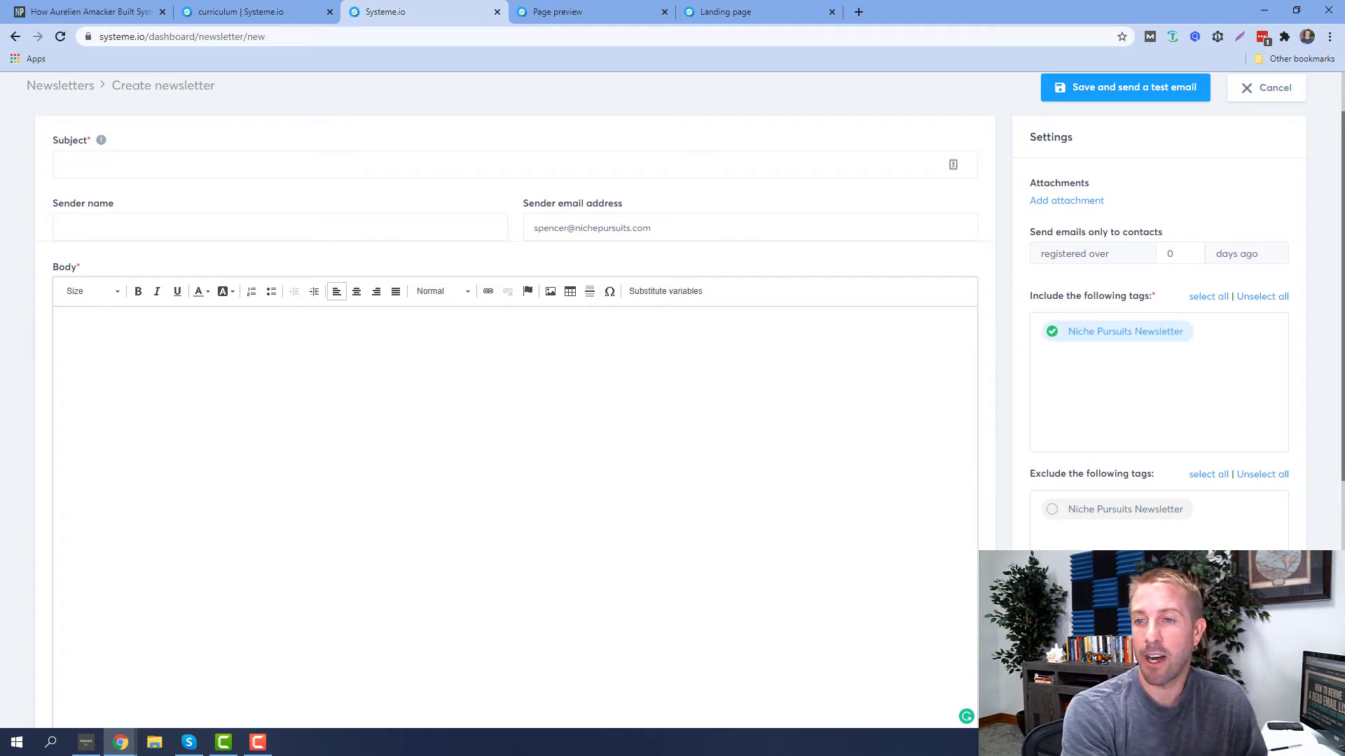
scroll(1050, 437, down, 6)
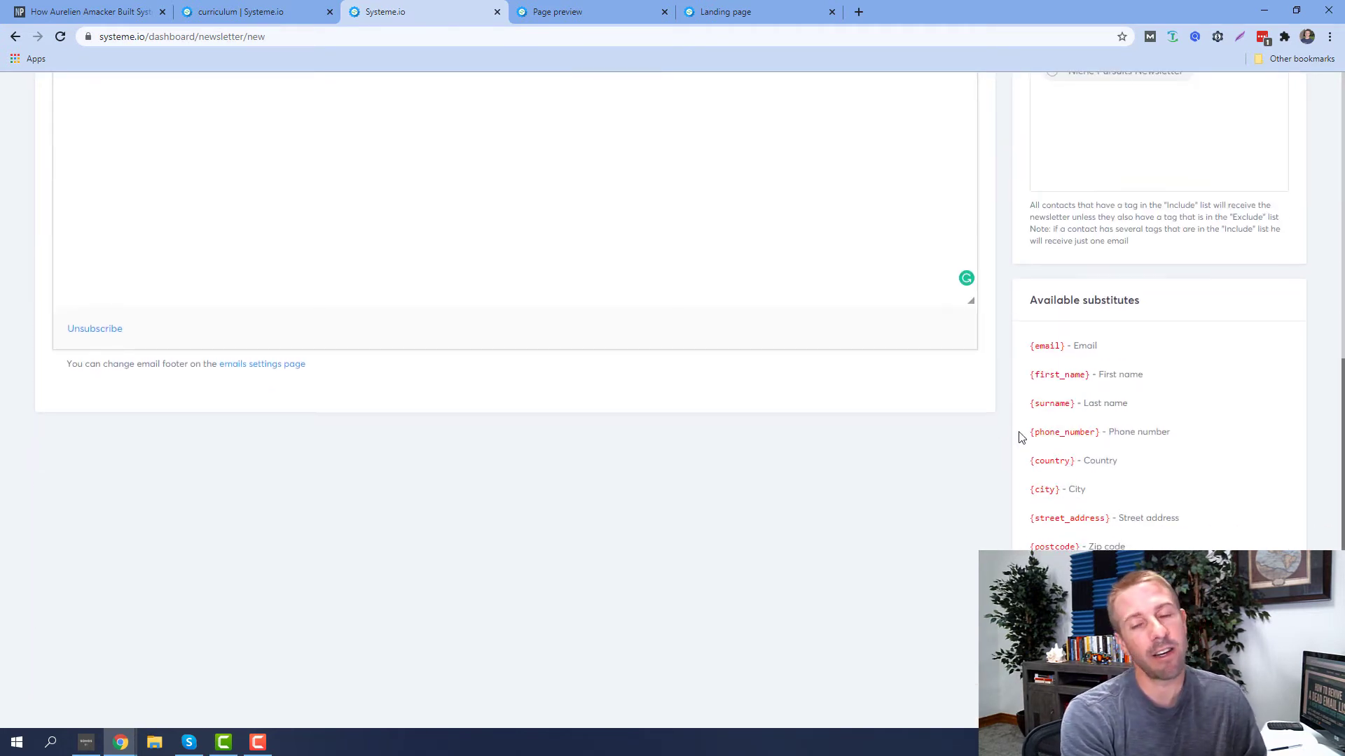
scroll(1016, 435, up, 4)
scroll(824, 466, up, 3)
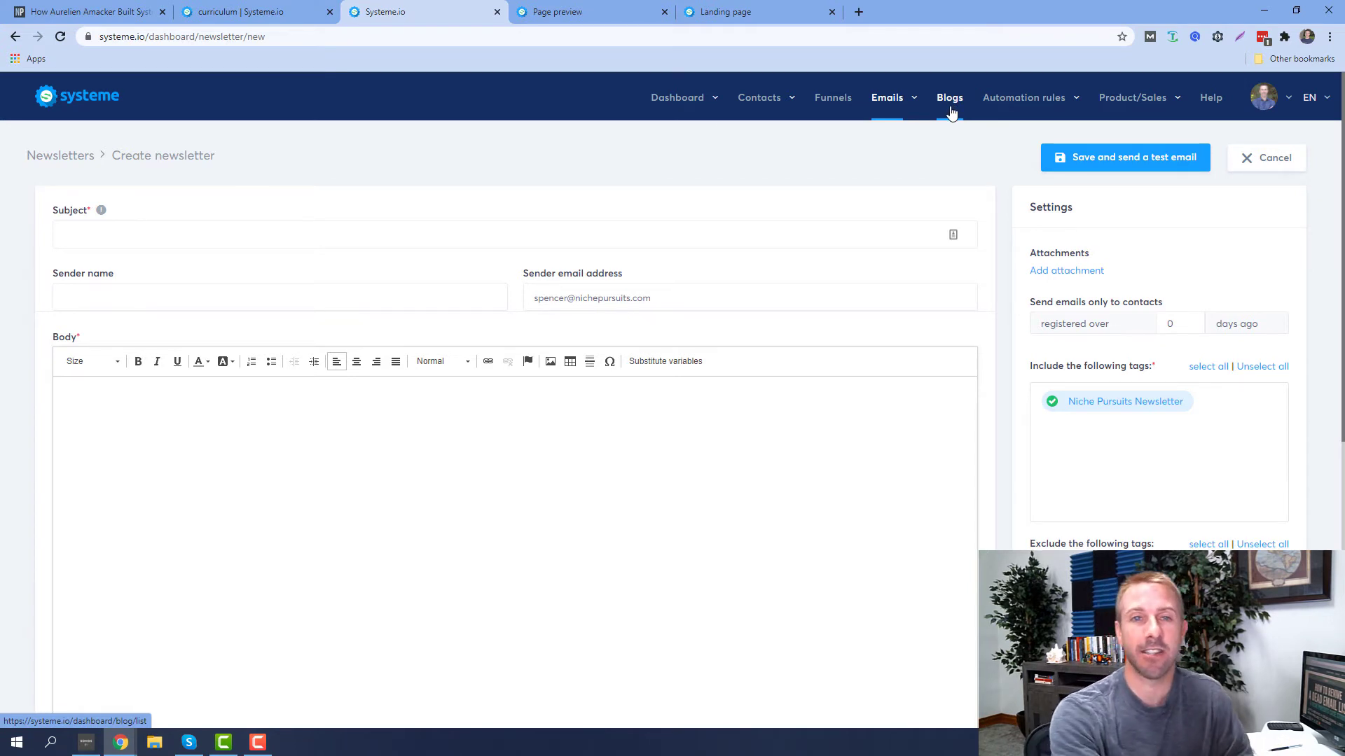
mouse_move(1021, 112)
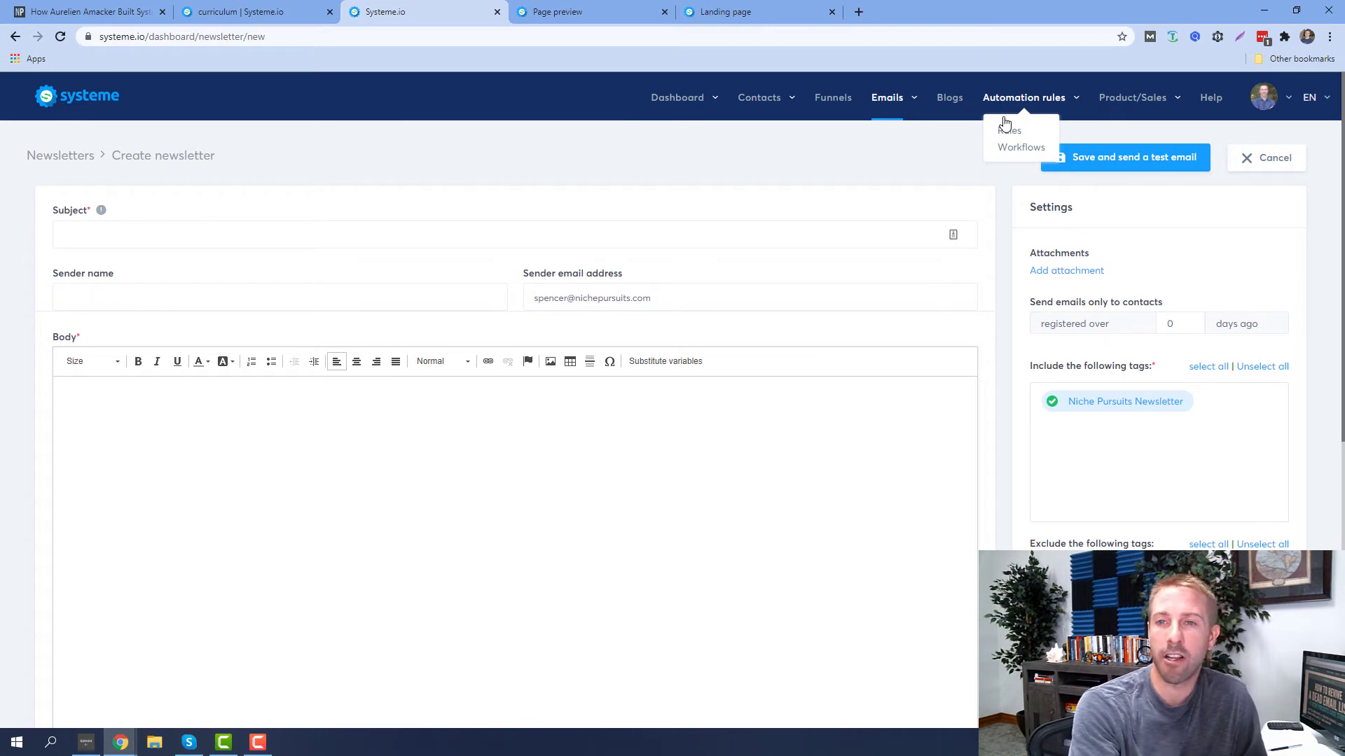
mouse_move(1129, 102)
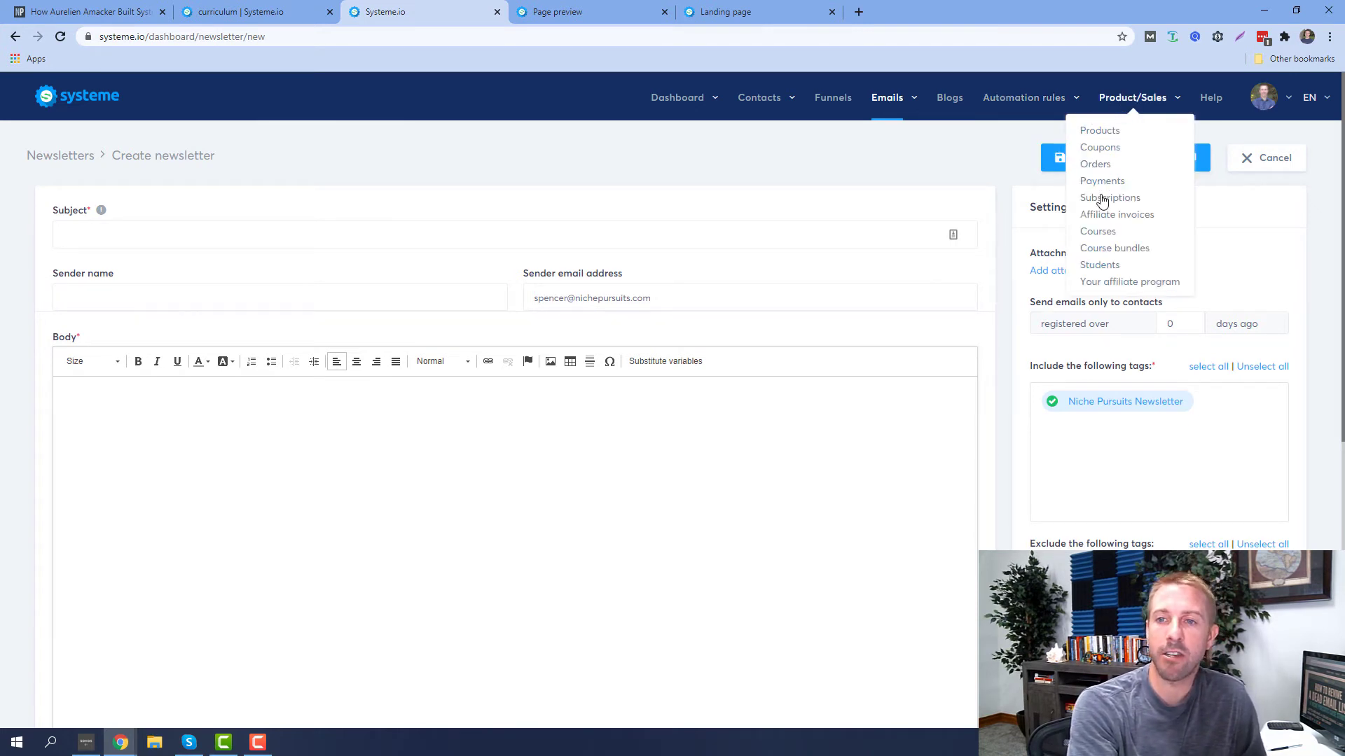
View the empty affiliate program dashboard, then the Contacts list showing 0 contacts
click(1107, 284)
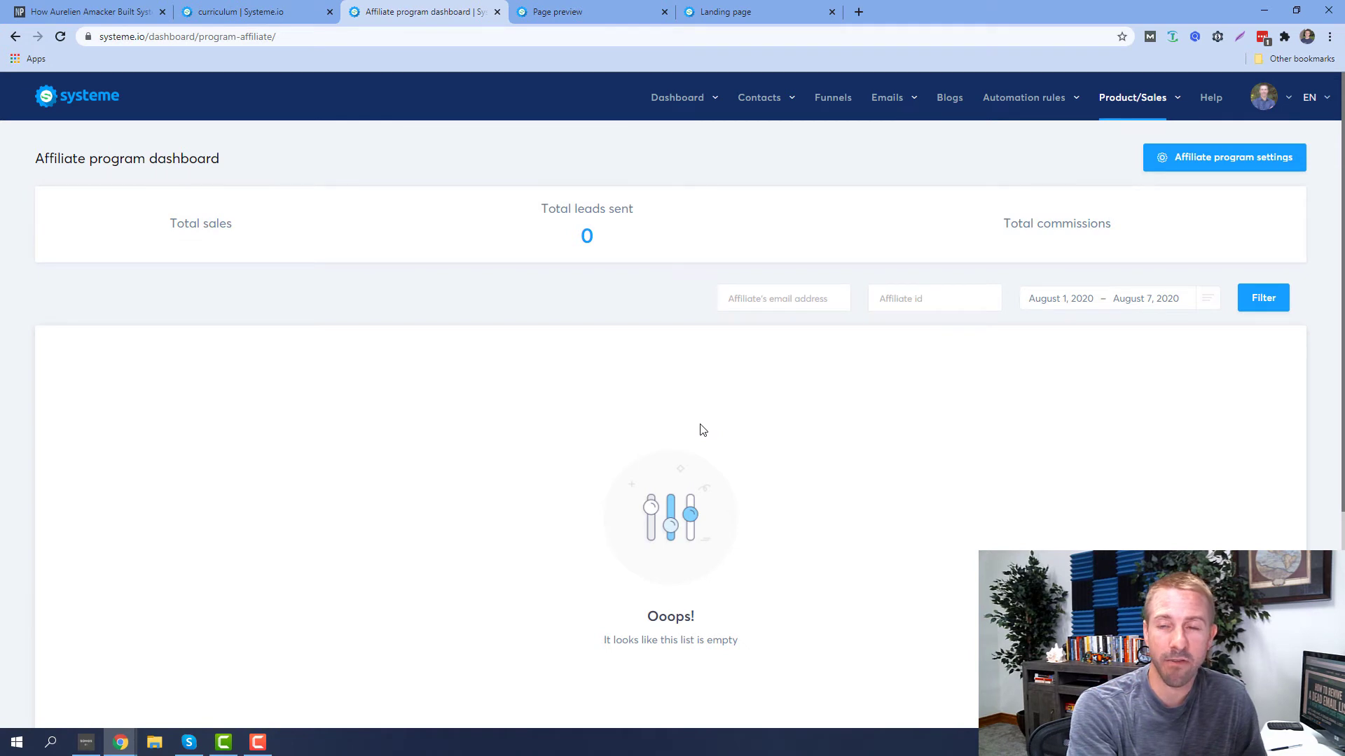
mouse_move(674, 105)
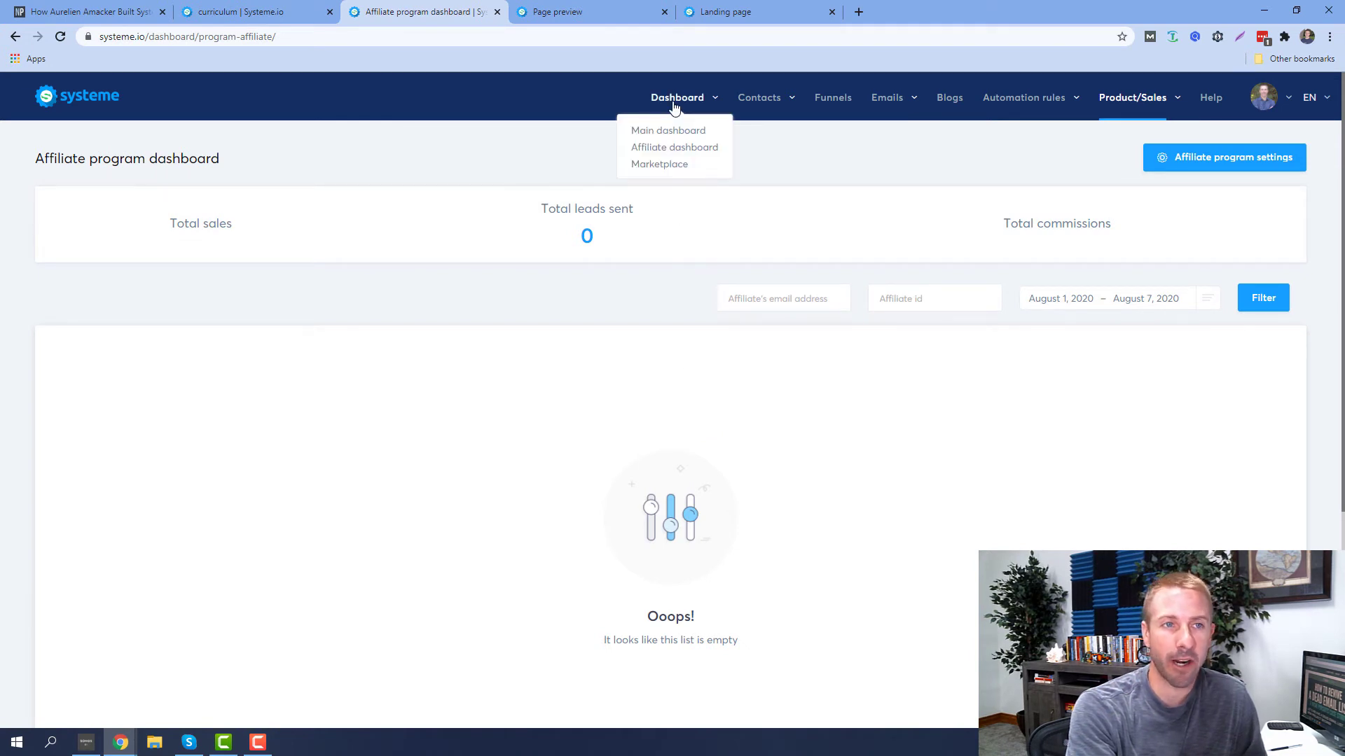
mouse_move(764, 105)
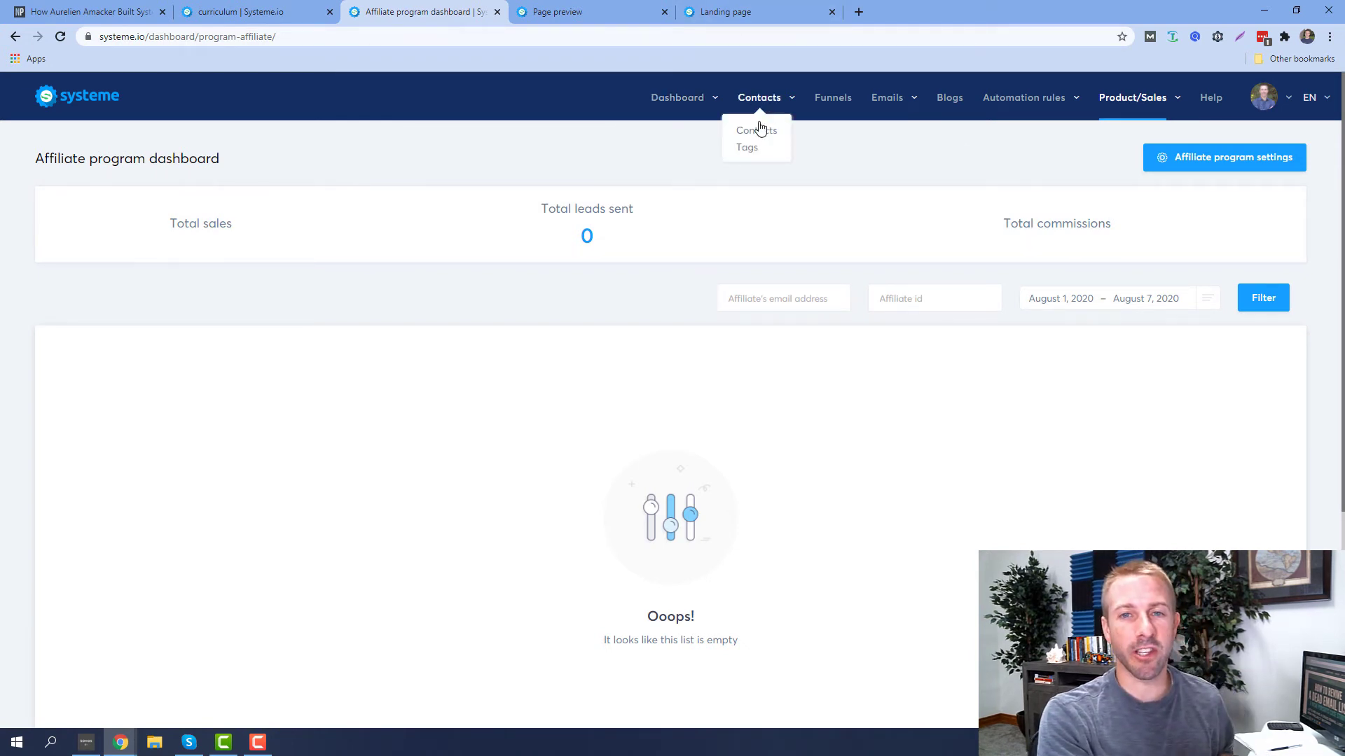
click(757, 133)
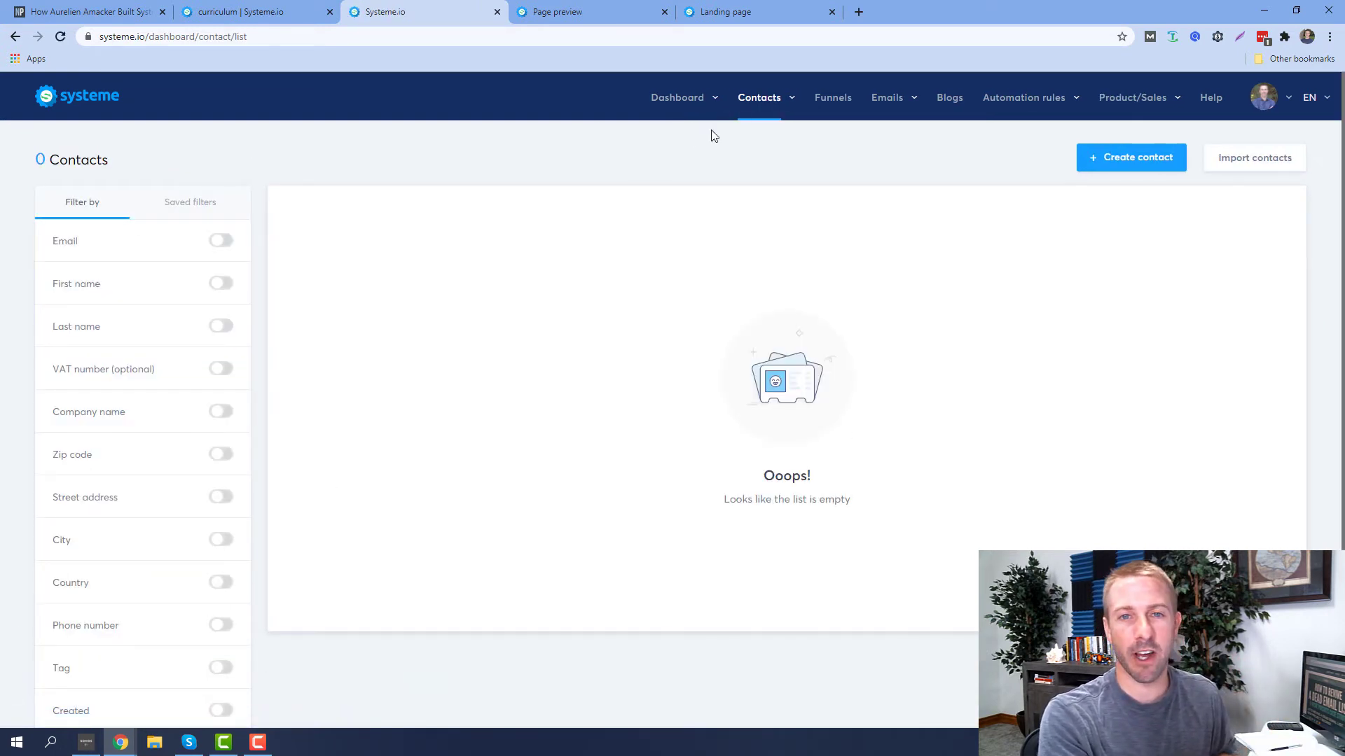
mouse_move(701, 103)
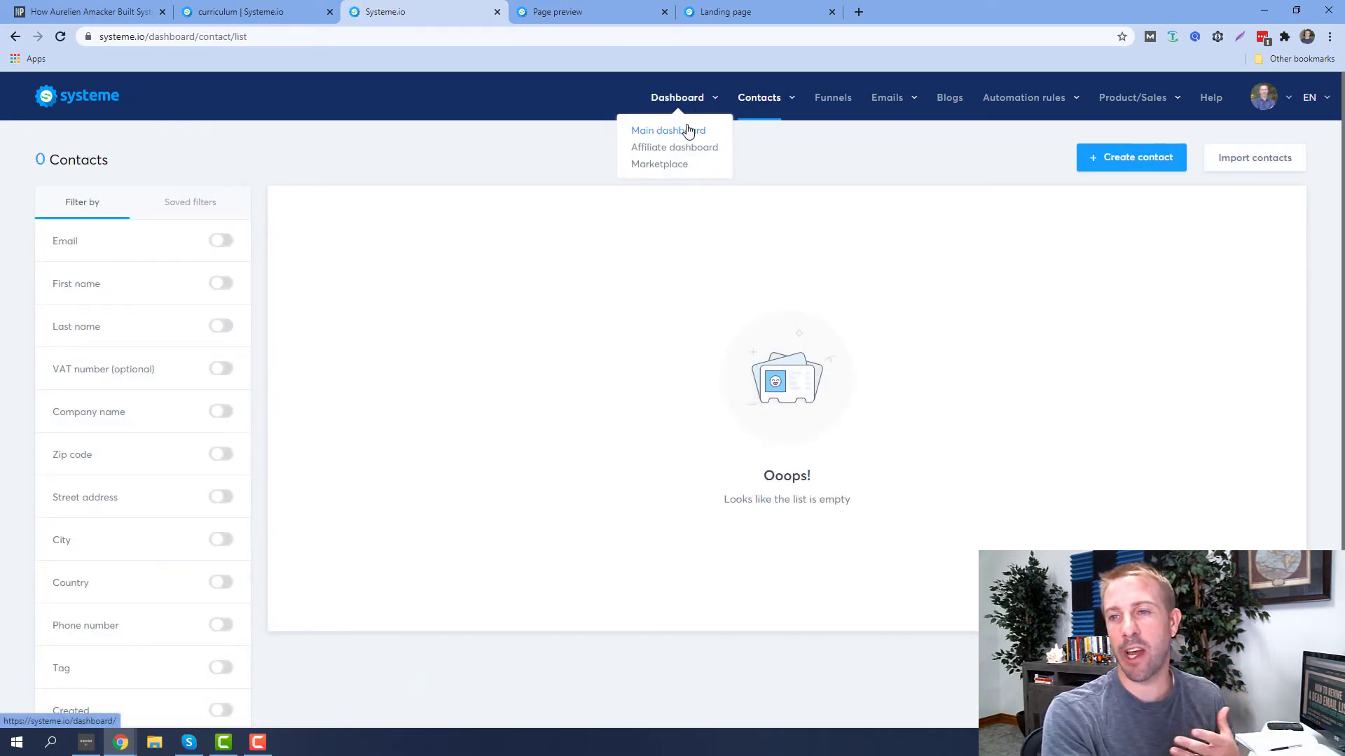
click(687, 130)
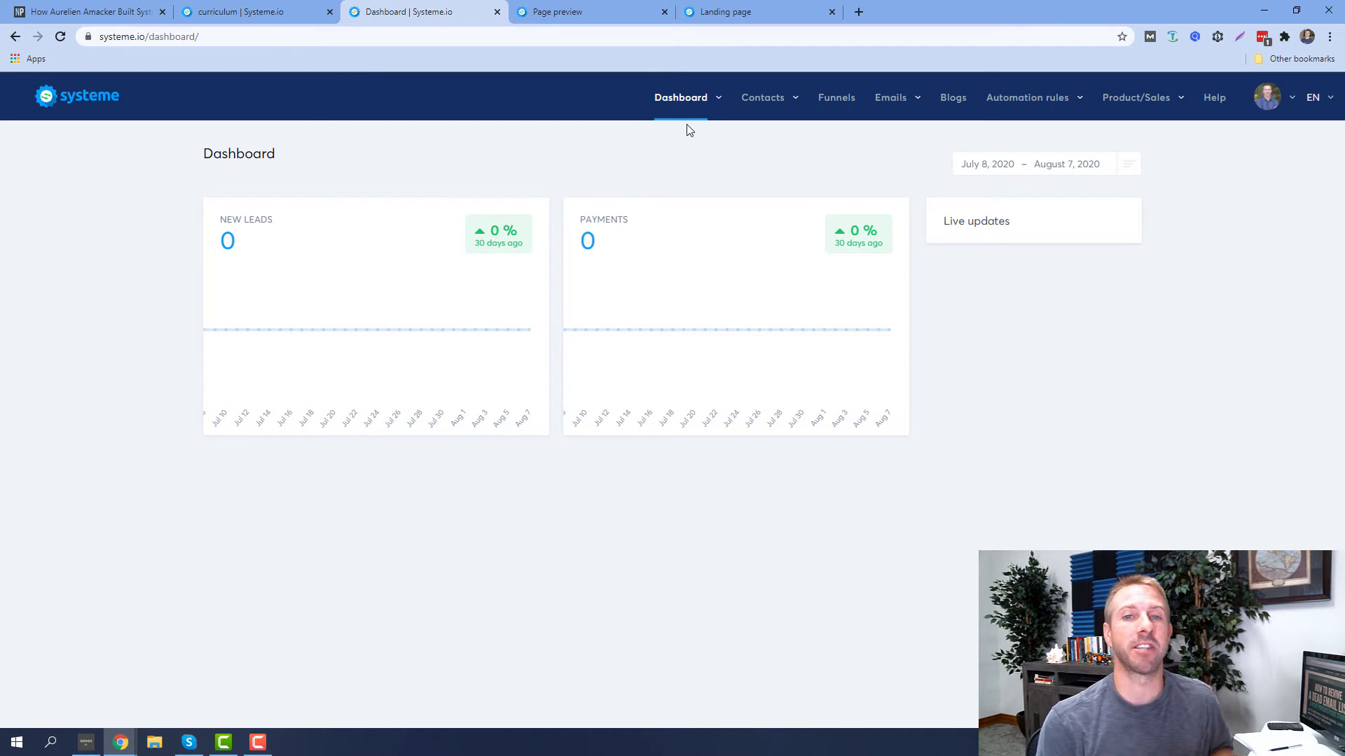
Bring up the Main dashboard from the Dashboard menu
mouse_move(674, 122)
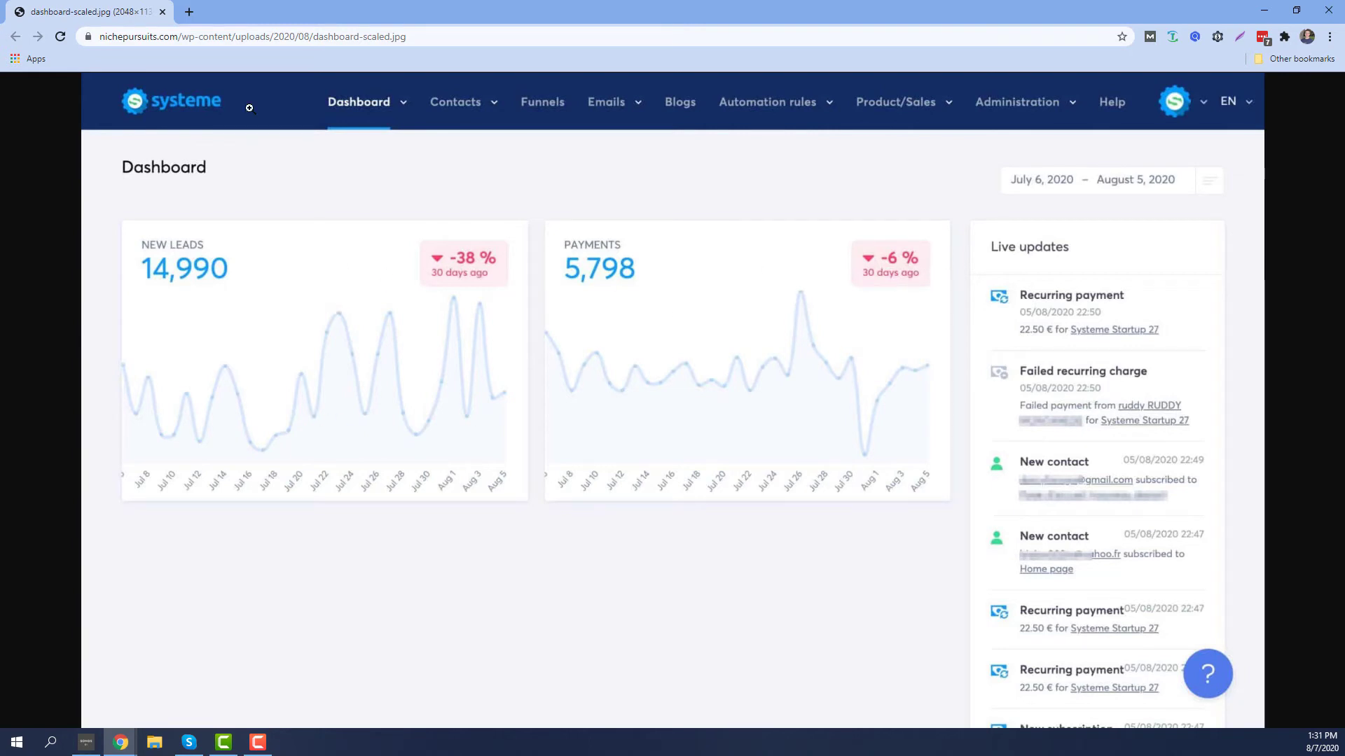
Dock the affiliate program screenshot (7530 affiliates) as a second tab in this window
drag(532, 225, 319, 4)
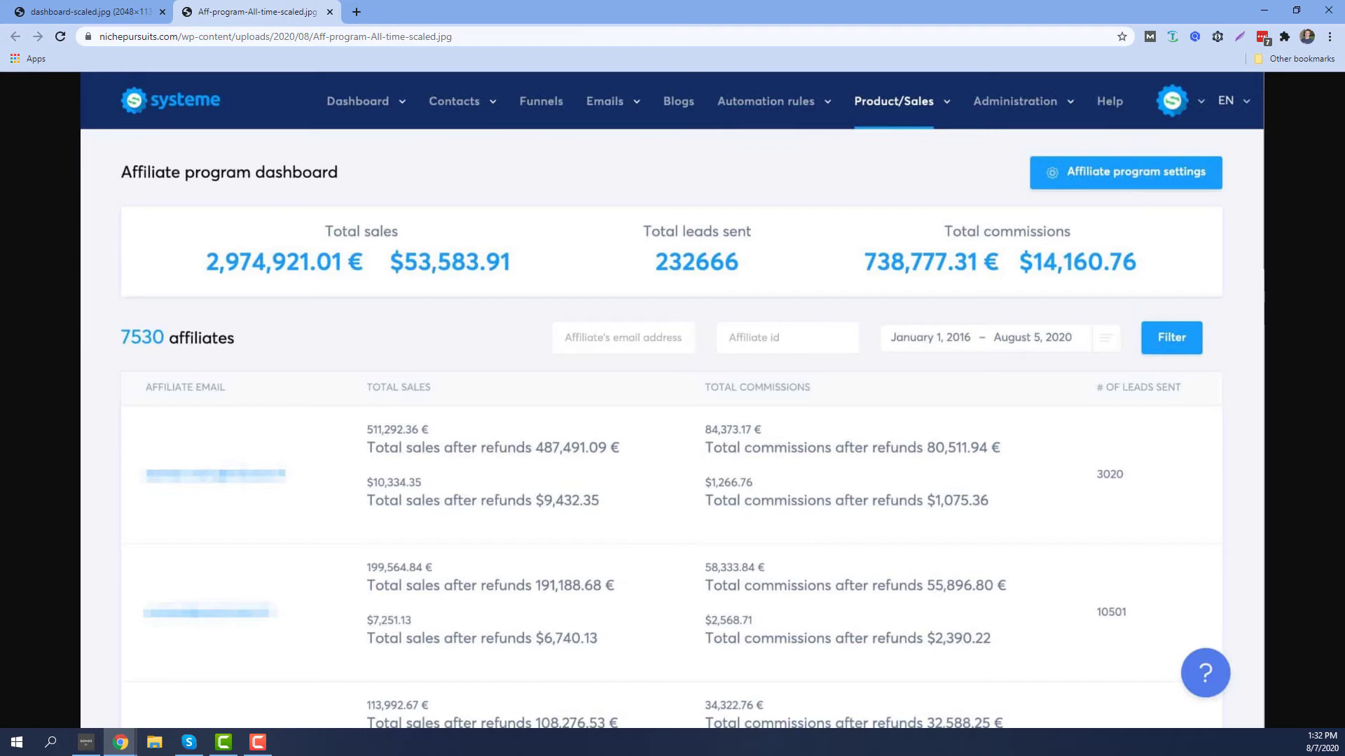
Dock the July 2020 affiliate stats and Stripe account overview images as tabs here
drag(3, 231, 317, 24)
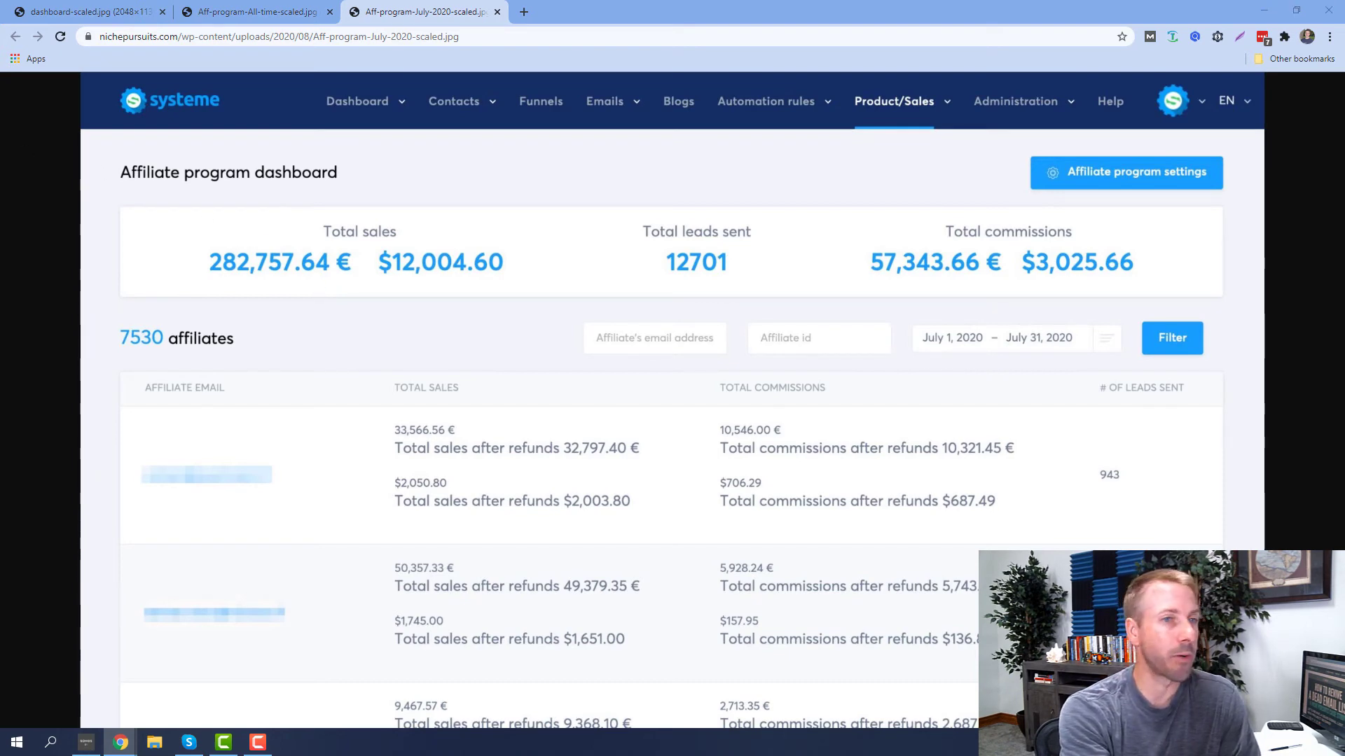
drag(0, 329, 237, 25)
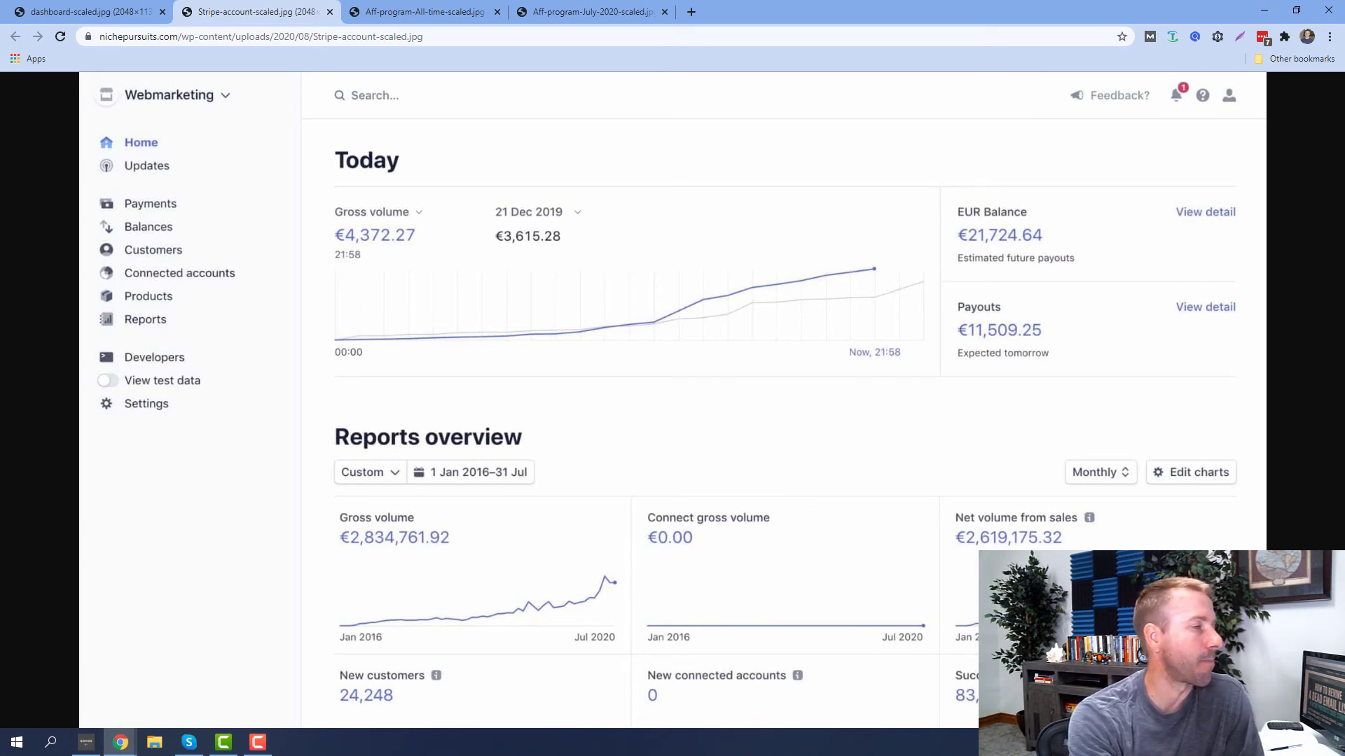
Dock the Internal-stats image as another tab in this Chrome window
drag(7, 63, 331, 5)
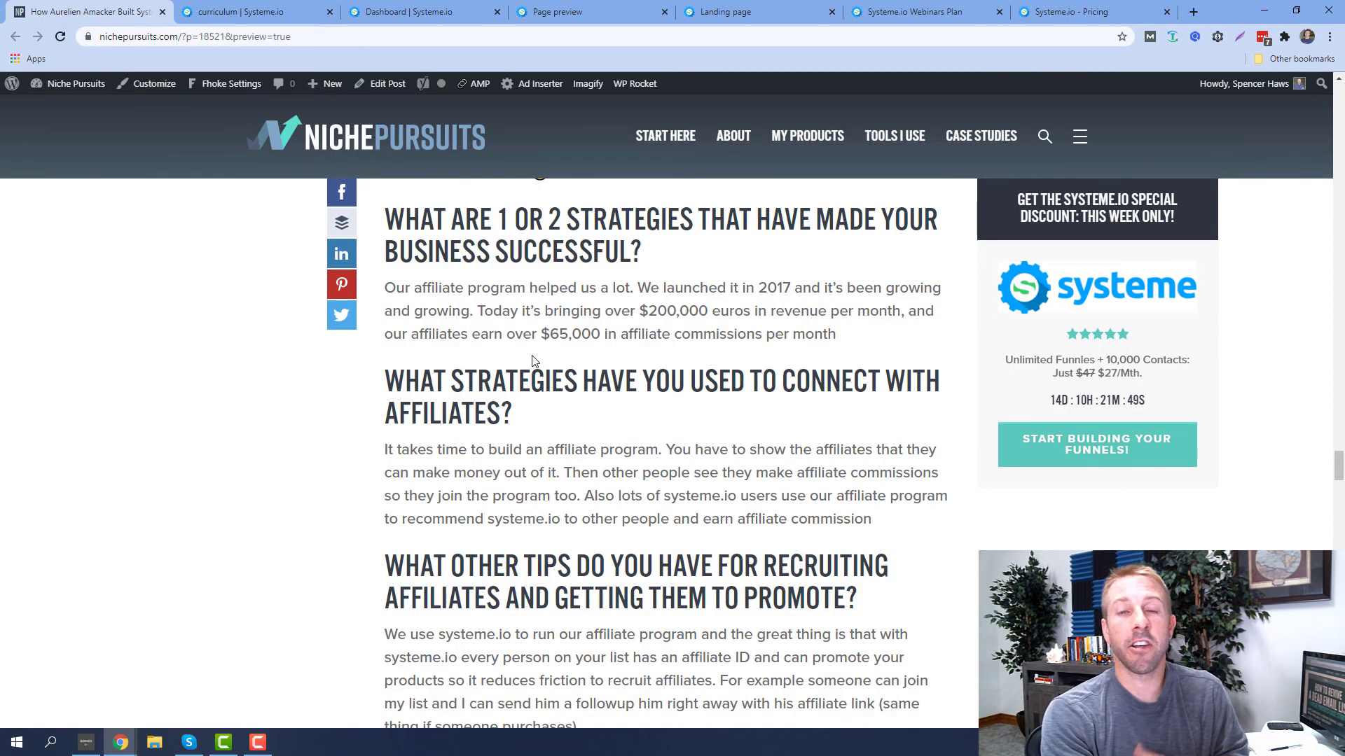
Read through the interview's later answers, then switch to the Dashboard | Systeme.io tab
scroll(524, 347, up, 3)
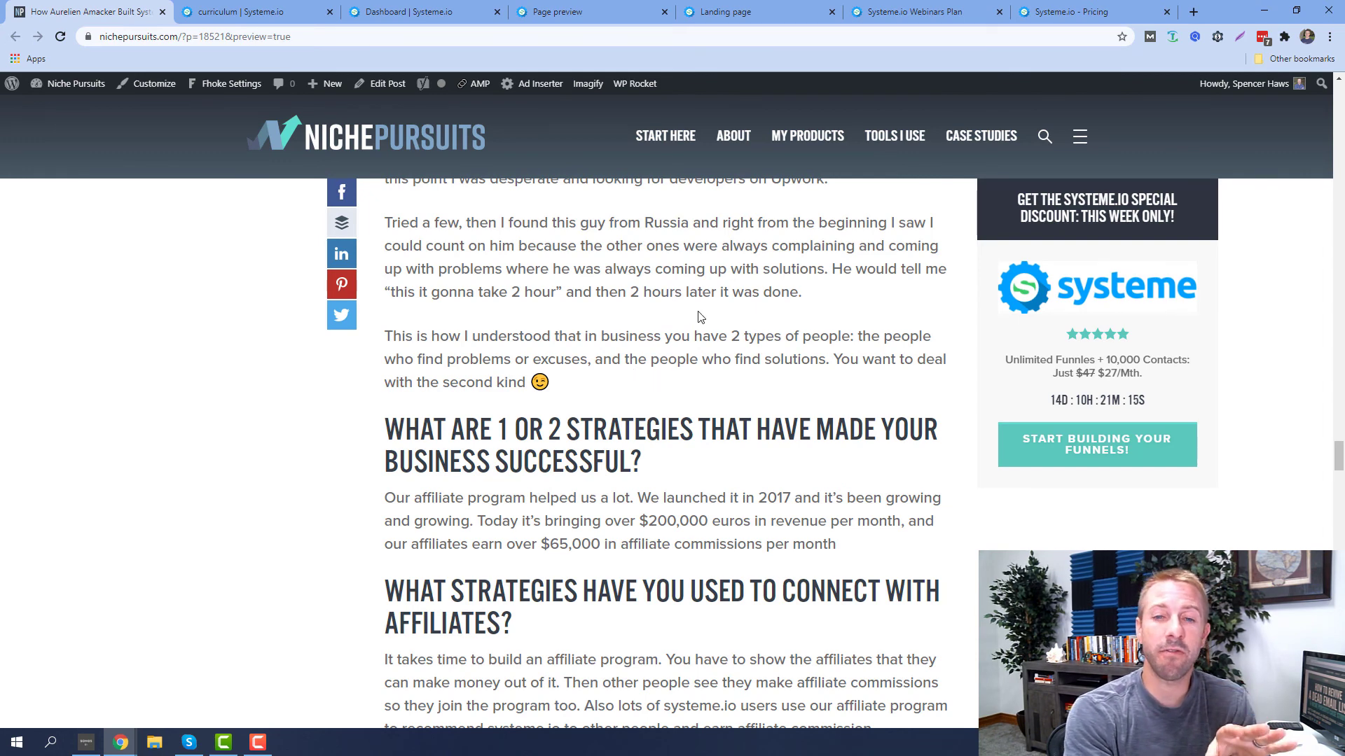
scroll(698, 318, down, 14)
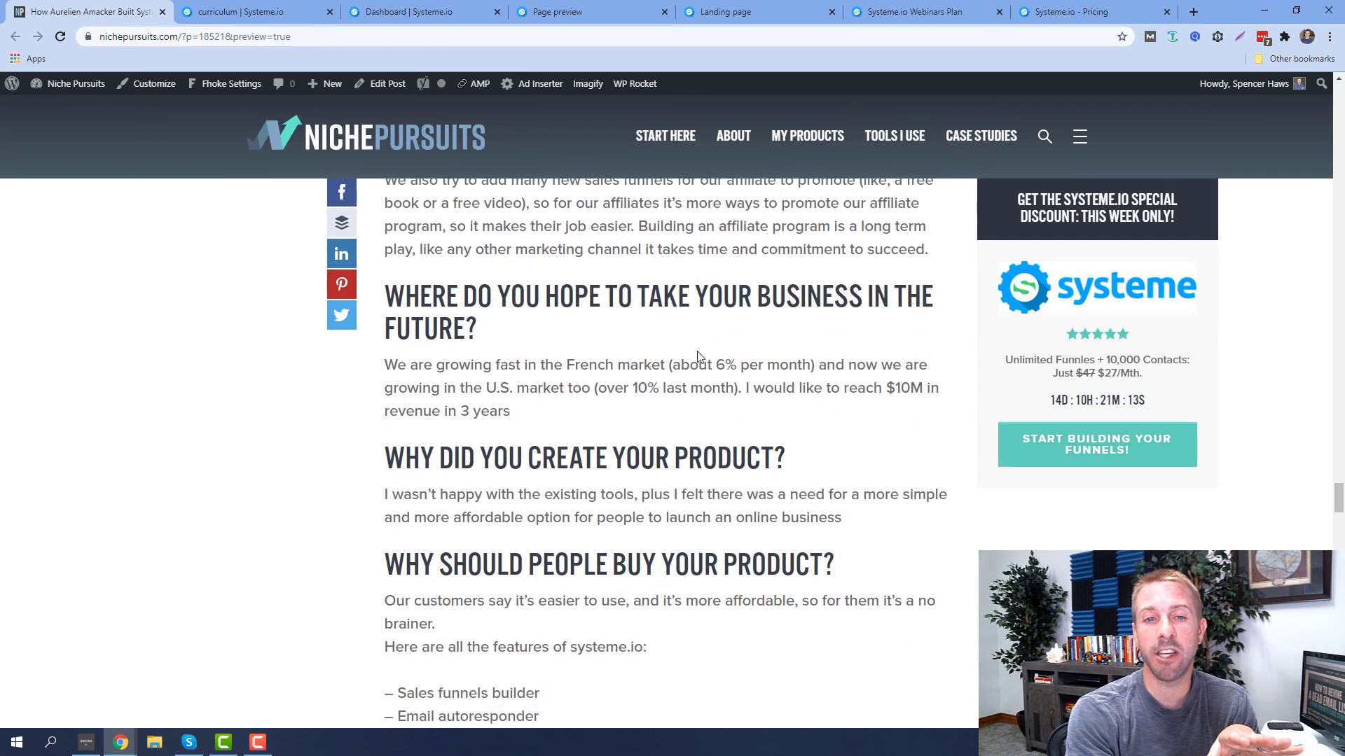
scroll(698, 356, down, 6)
scroll(697, 356, up, 7)
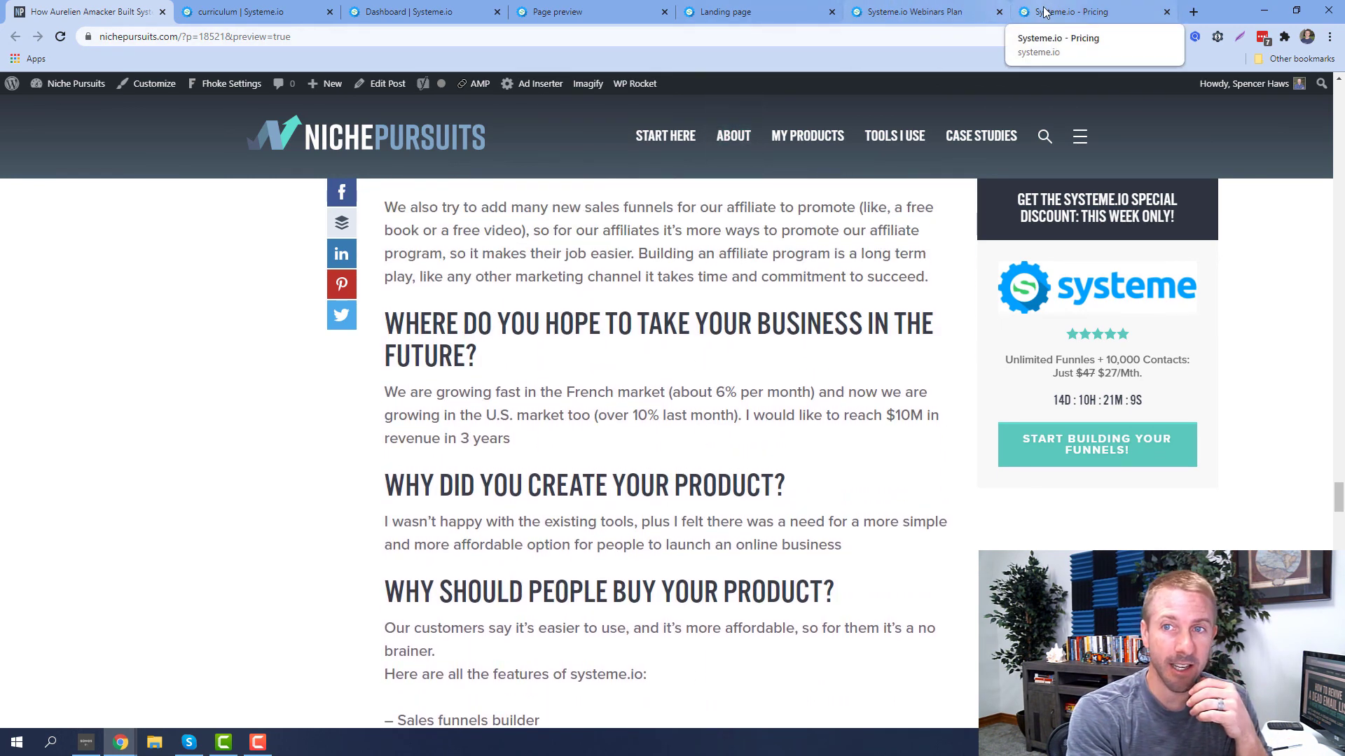
click(407, 8)
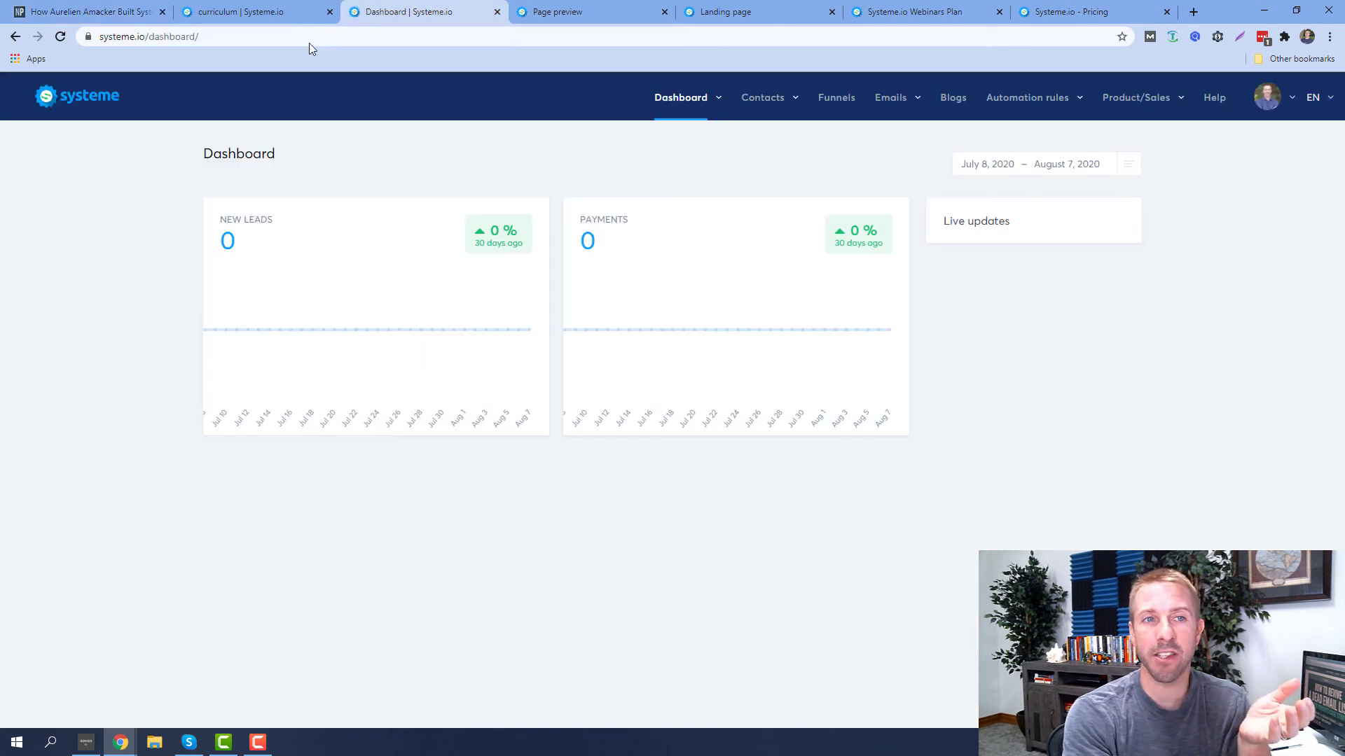
View the Niche Pursuits Training curriculum, then move on to the Systeme.io pricing page
click(274, 11)
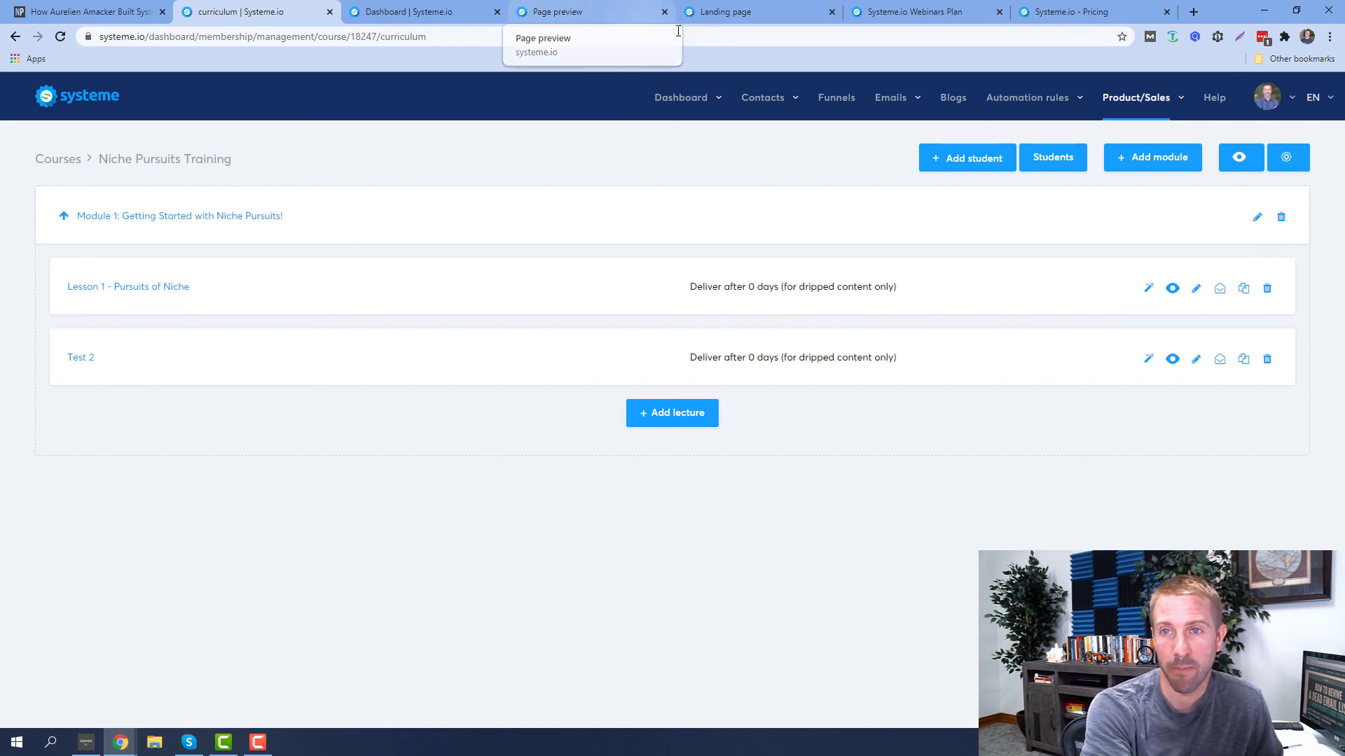
click(1072, 12)
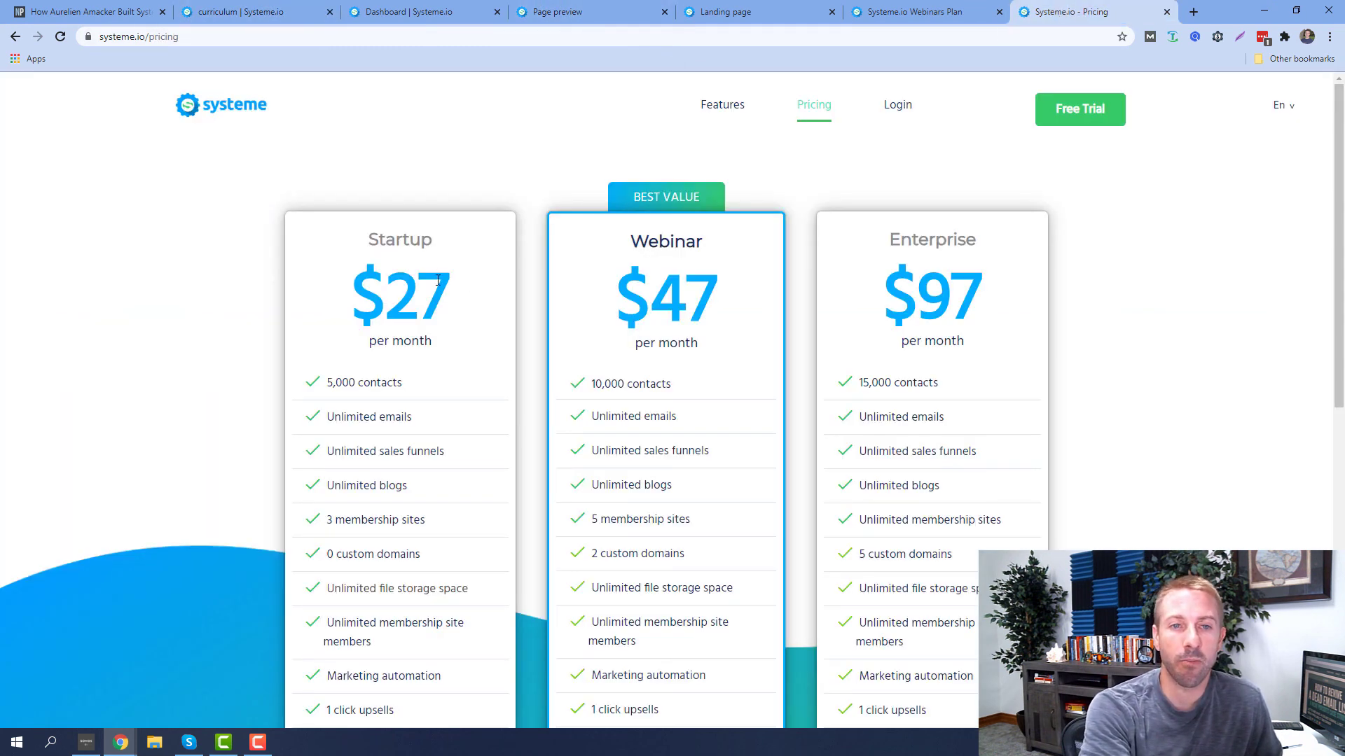
Compare the Startup $27, Webinar $47 and Enterprise $97 plans, then view the $27 Webinar special offer
scroll(417, 260, down, 6)
scroll(420, 303, up, 6)
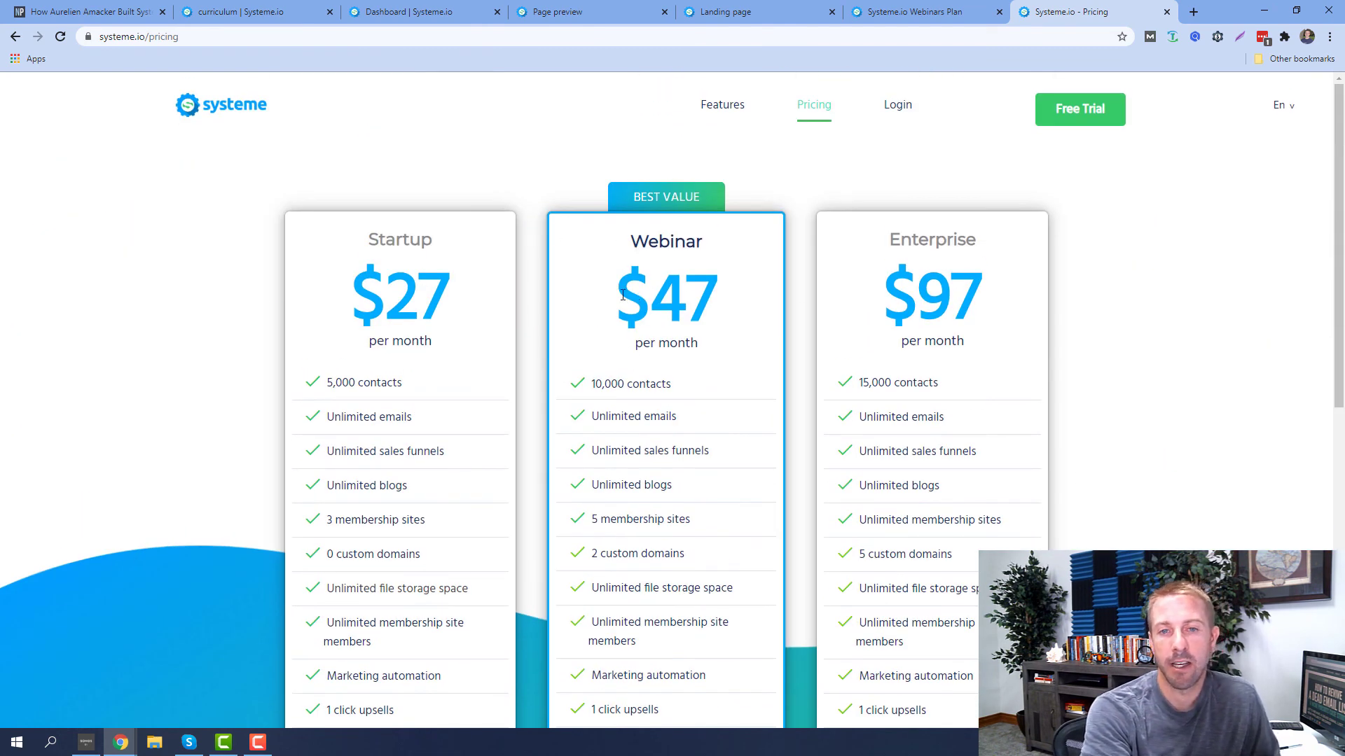
drag(622, 295, 721, 319)
click(720, 341)
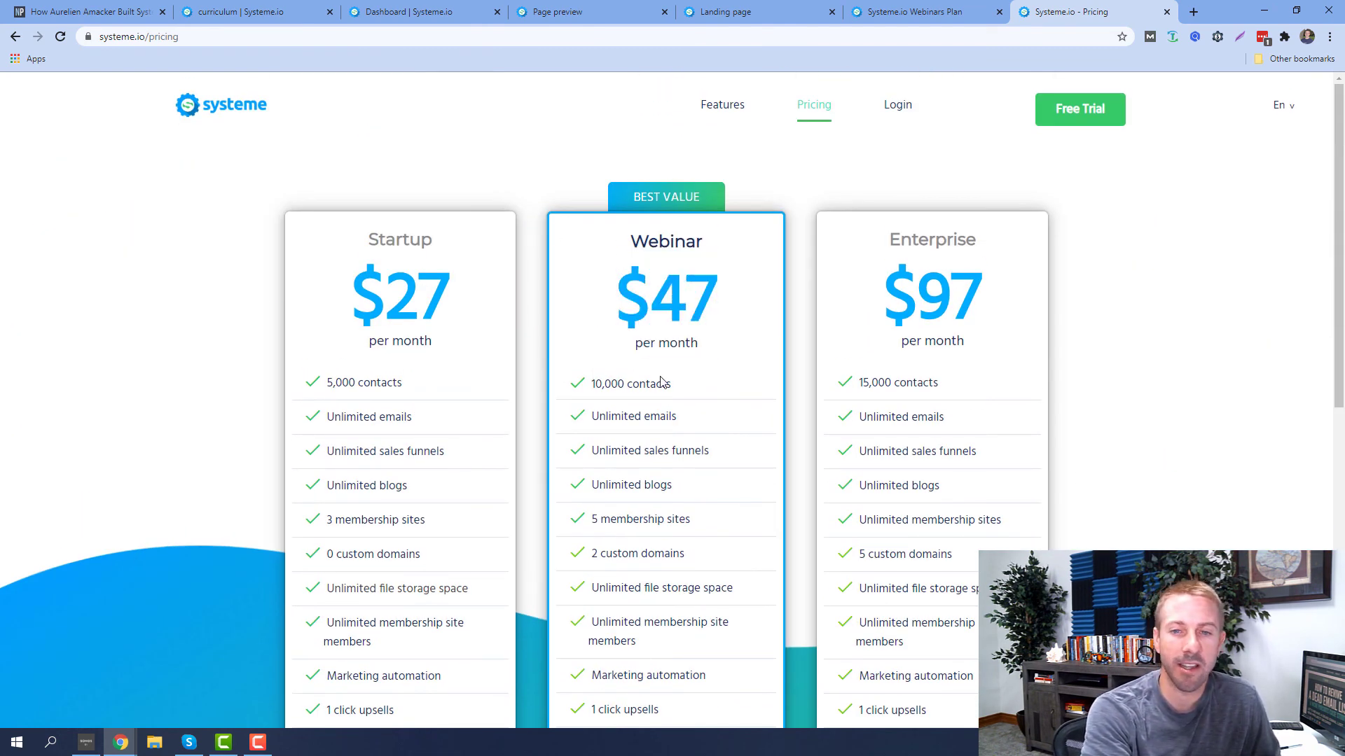
scroll(574, 269, down, 2)
scroll(608, 316, down, 1)
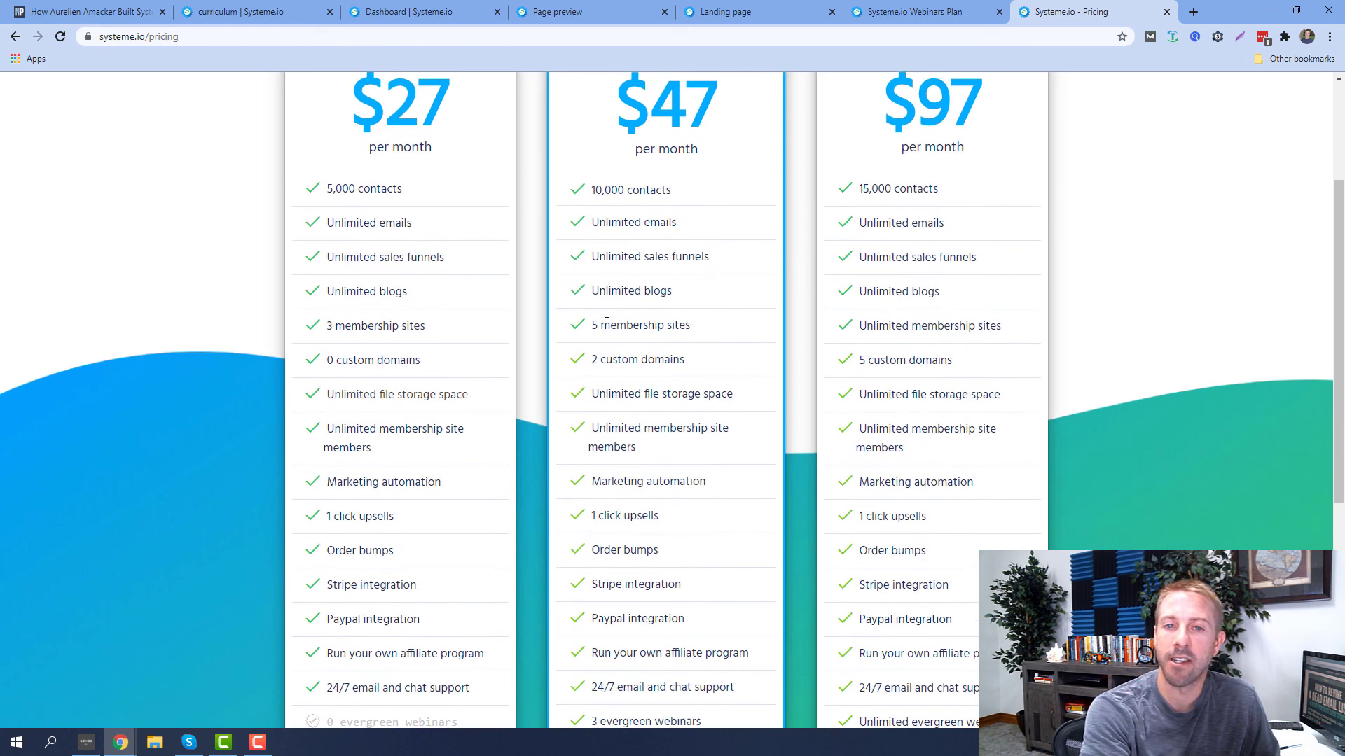
scroll(630, 315, down, 2)
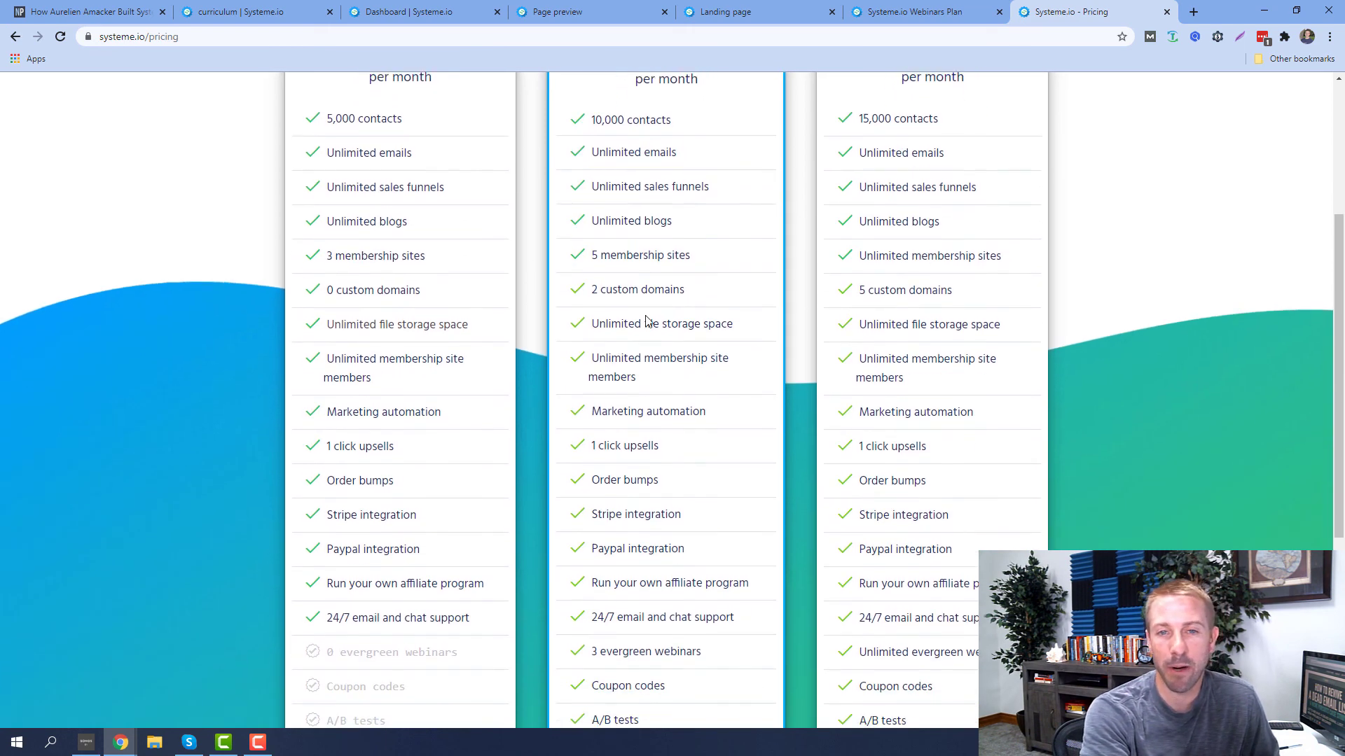
scroll(647, 259, down, 2)
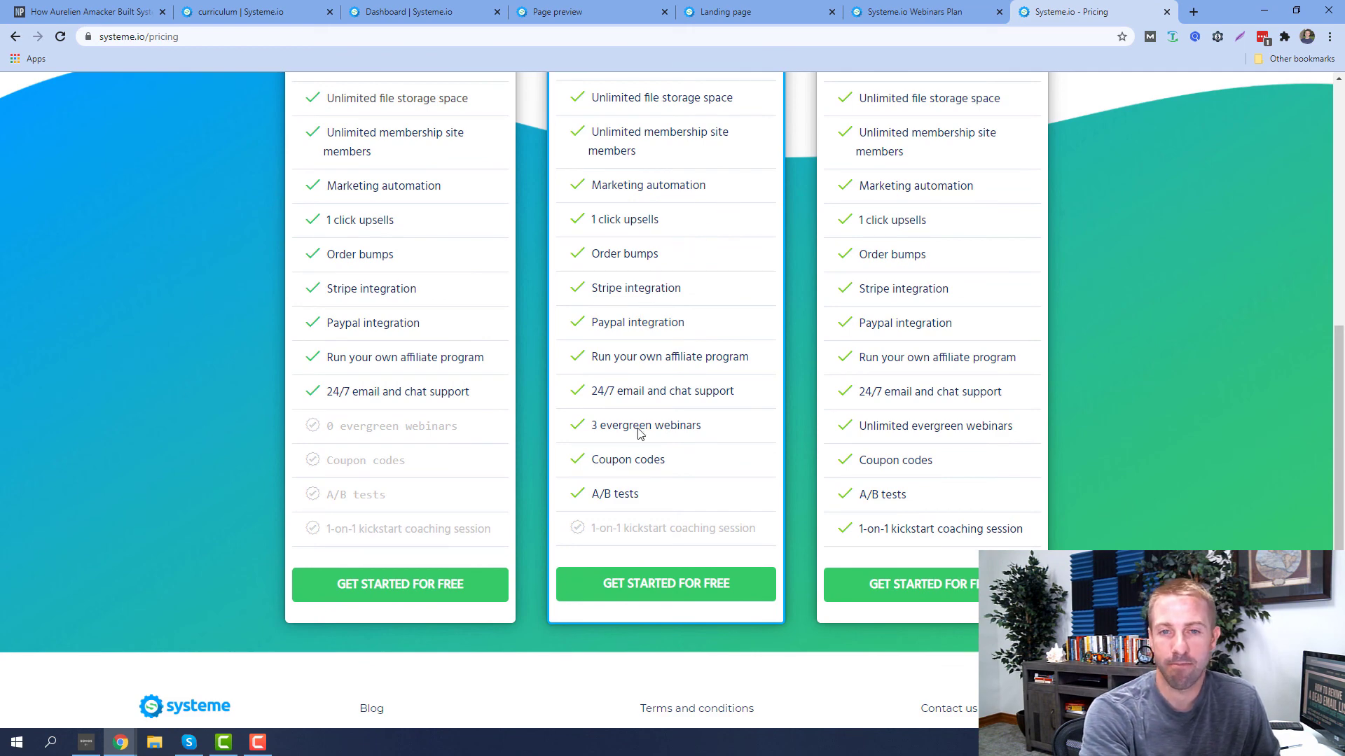
scroll(652, 350, up, 7)
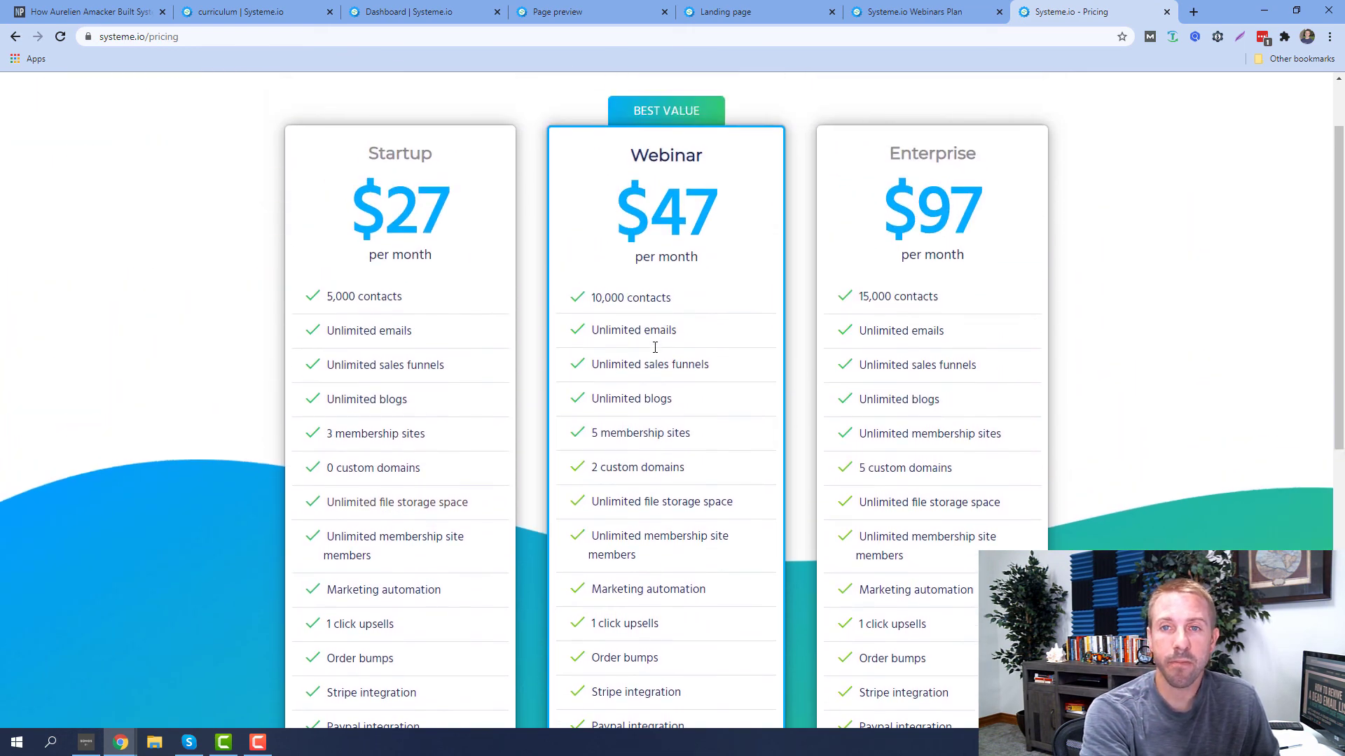
click(909, 14)
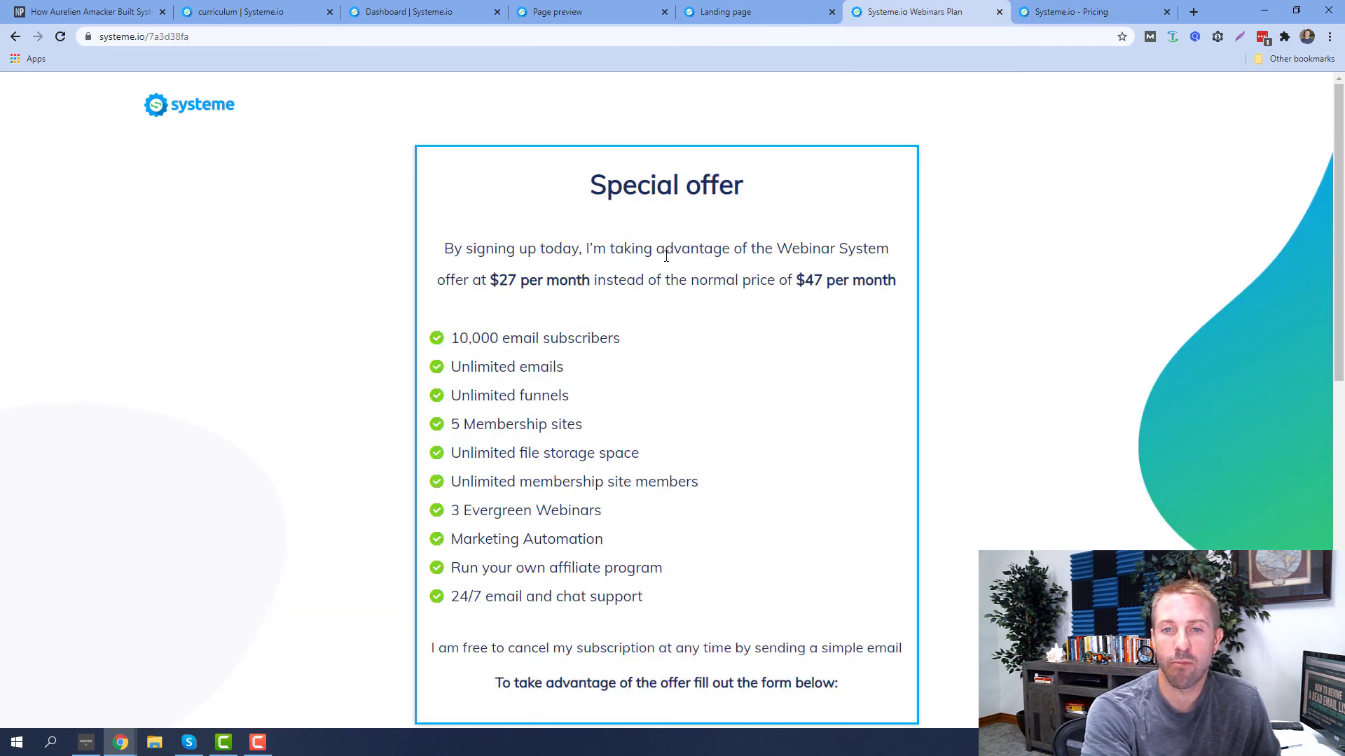
scroll(661, 213, down, 1)
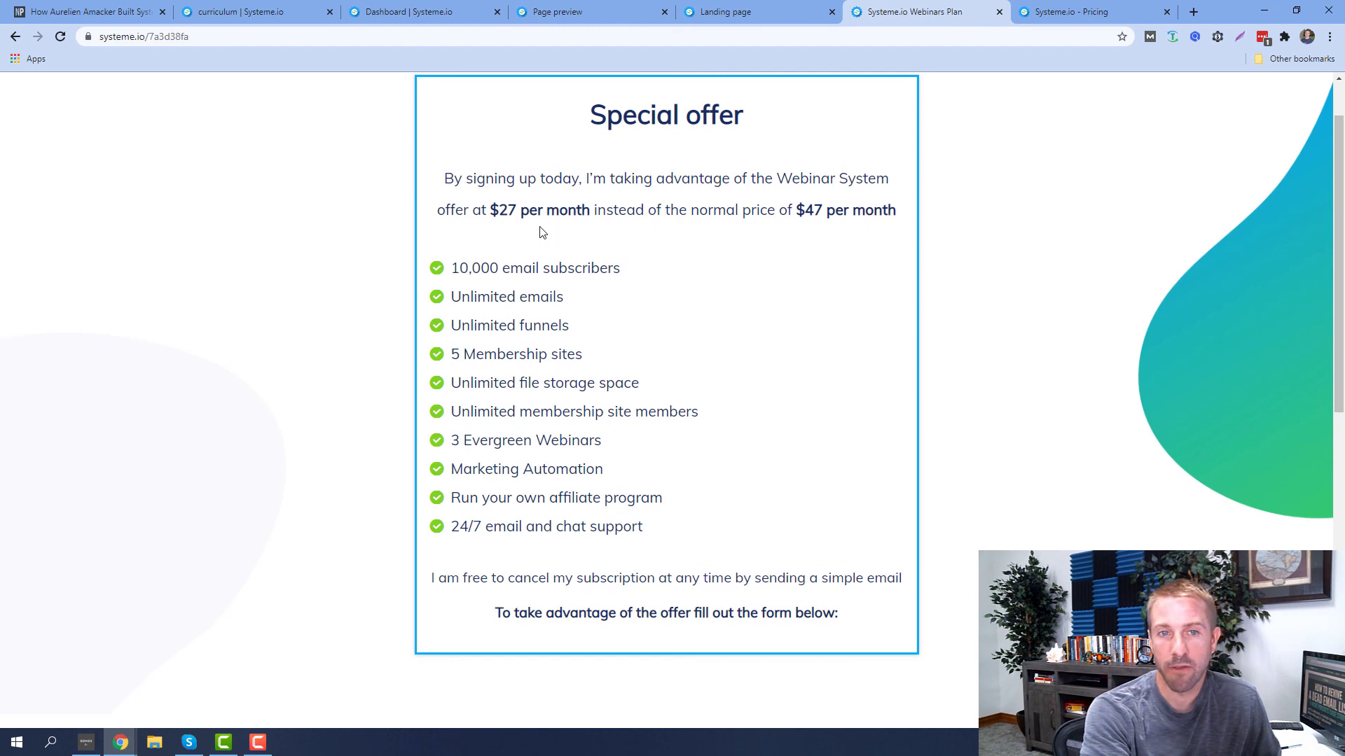
drag(490, 208, 580, 211)
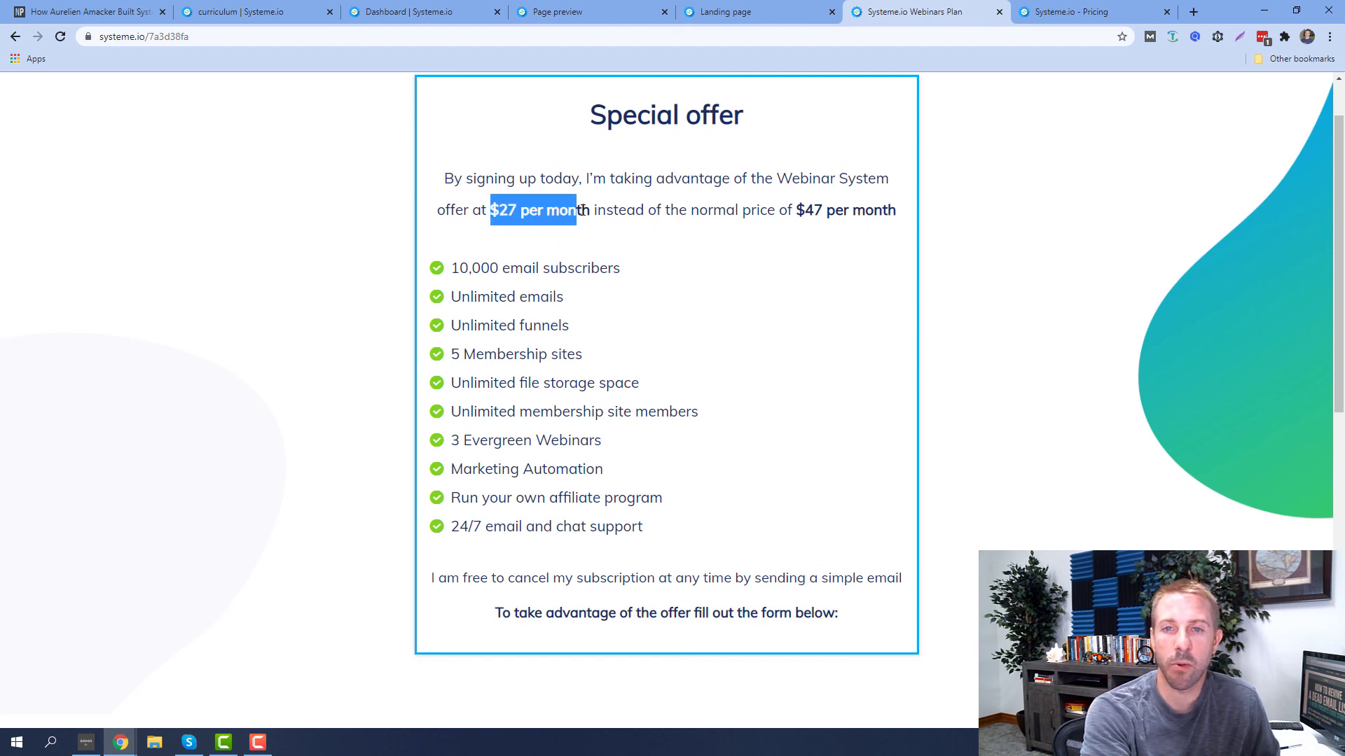
click(792, 180)
scroll(483, 308, down, 3)
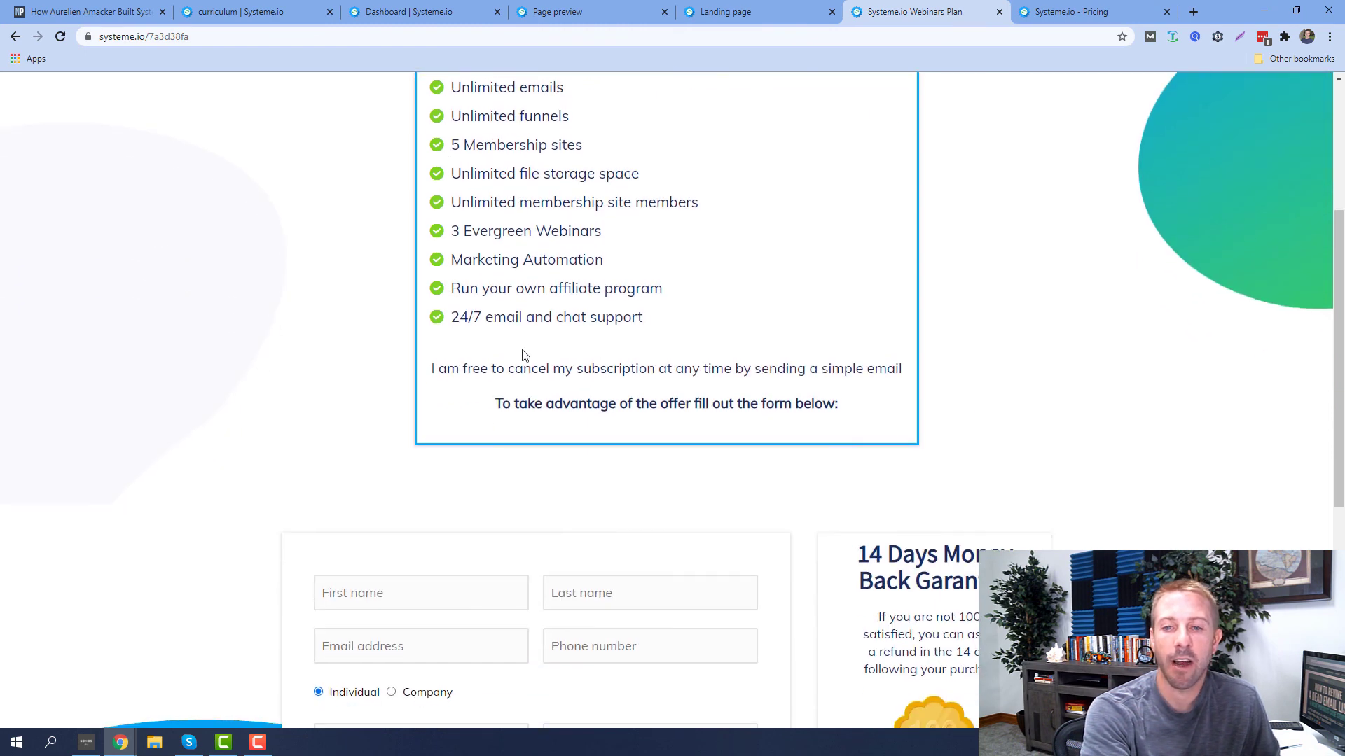
scroll(523, 354, up, 4)
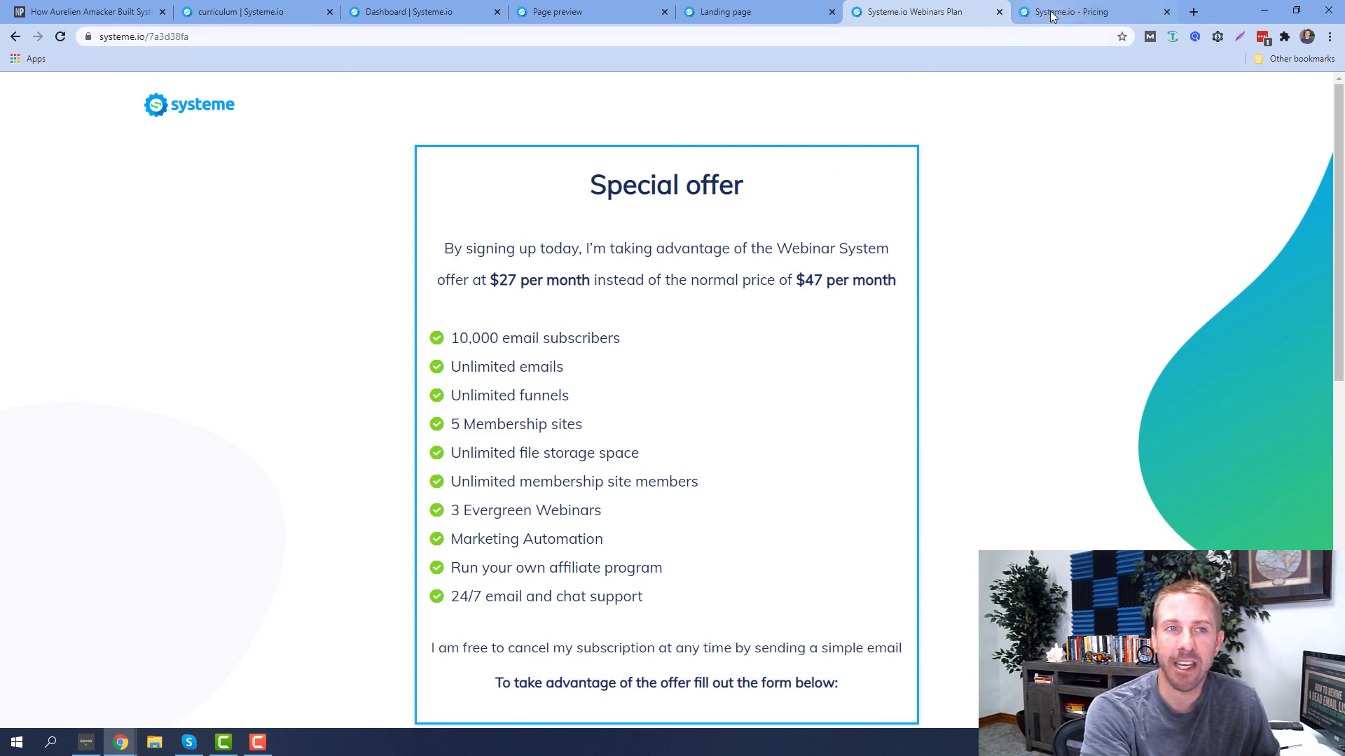
Return to the top of the interview article, then open the systeme.io home page from Pricing
click(91, 12)
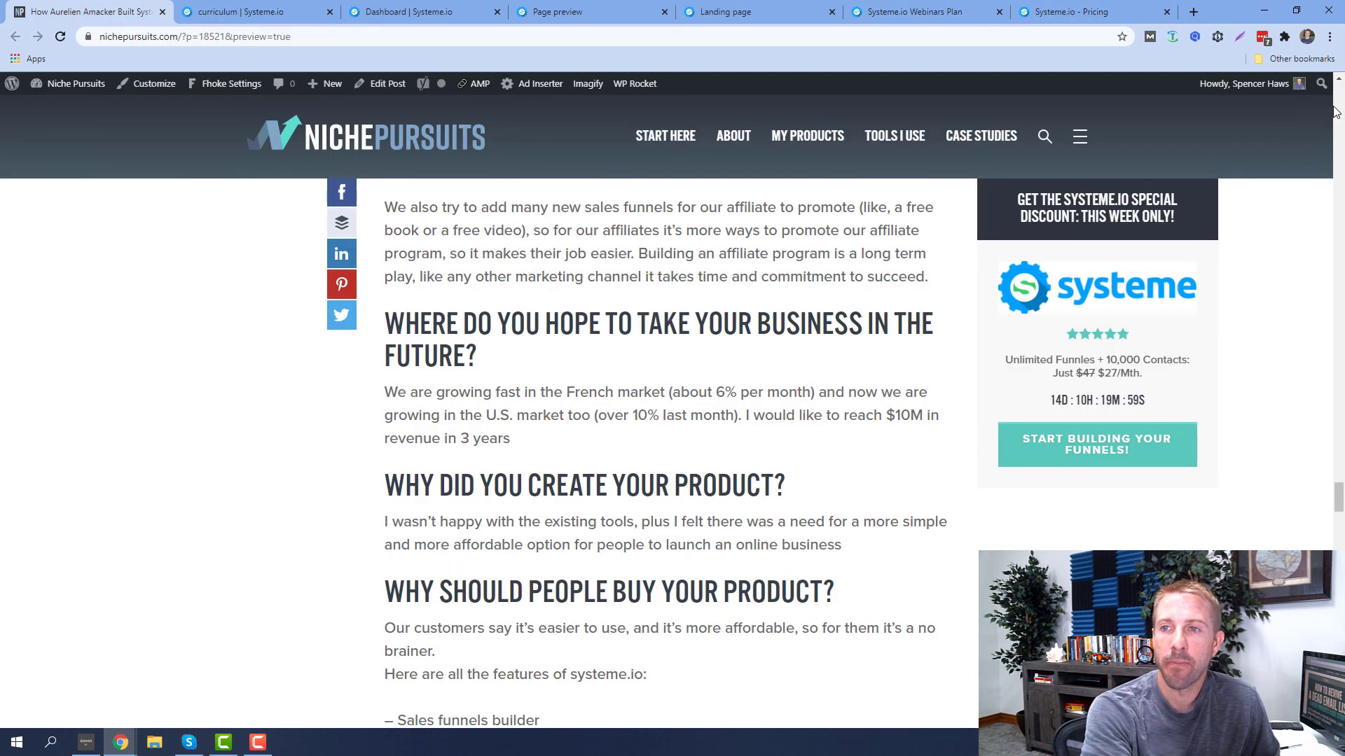
click(1335, 112)
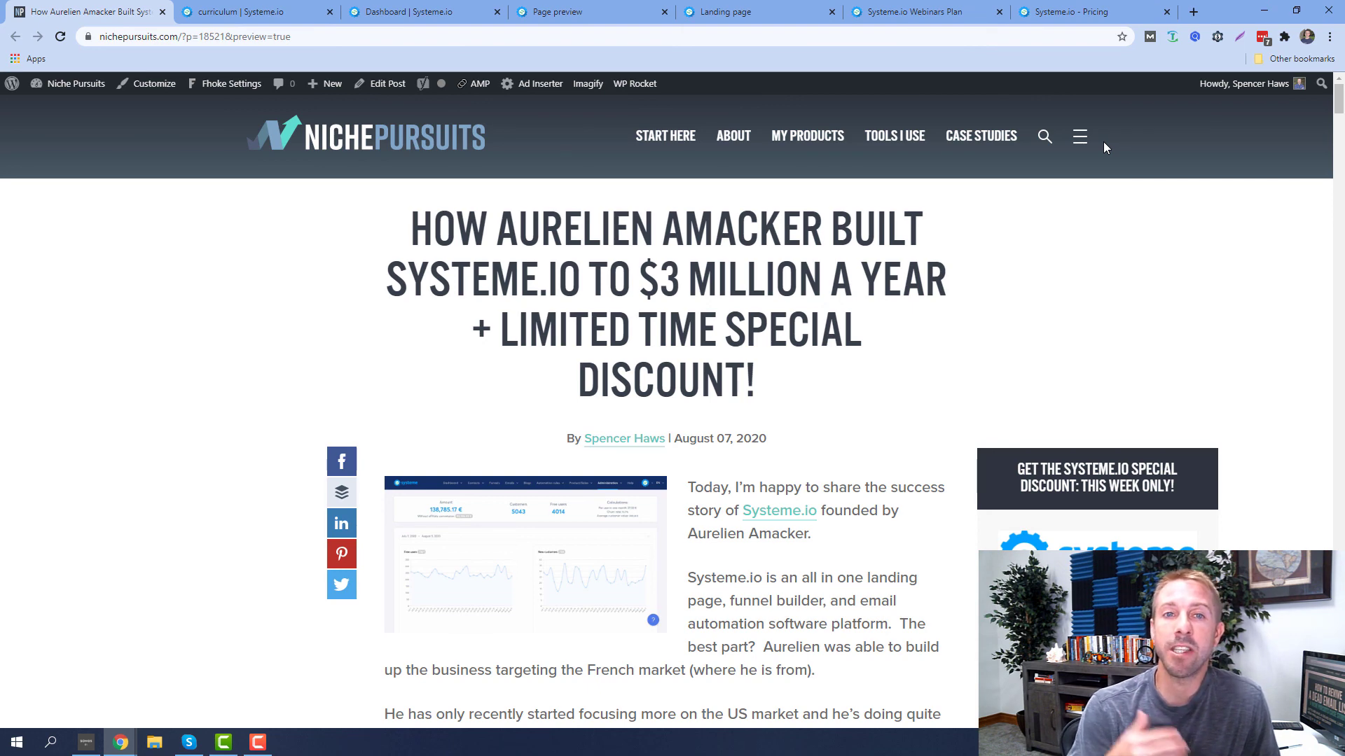
click(1045, 10)
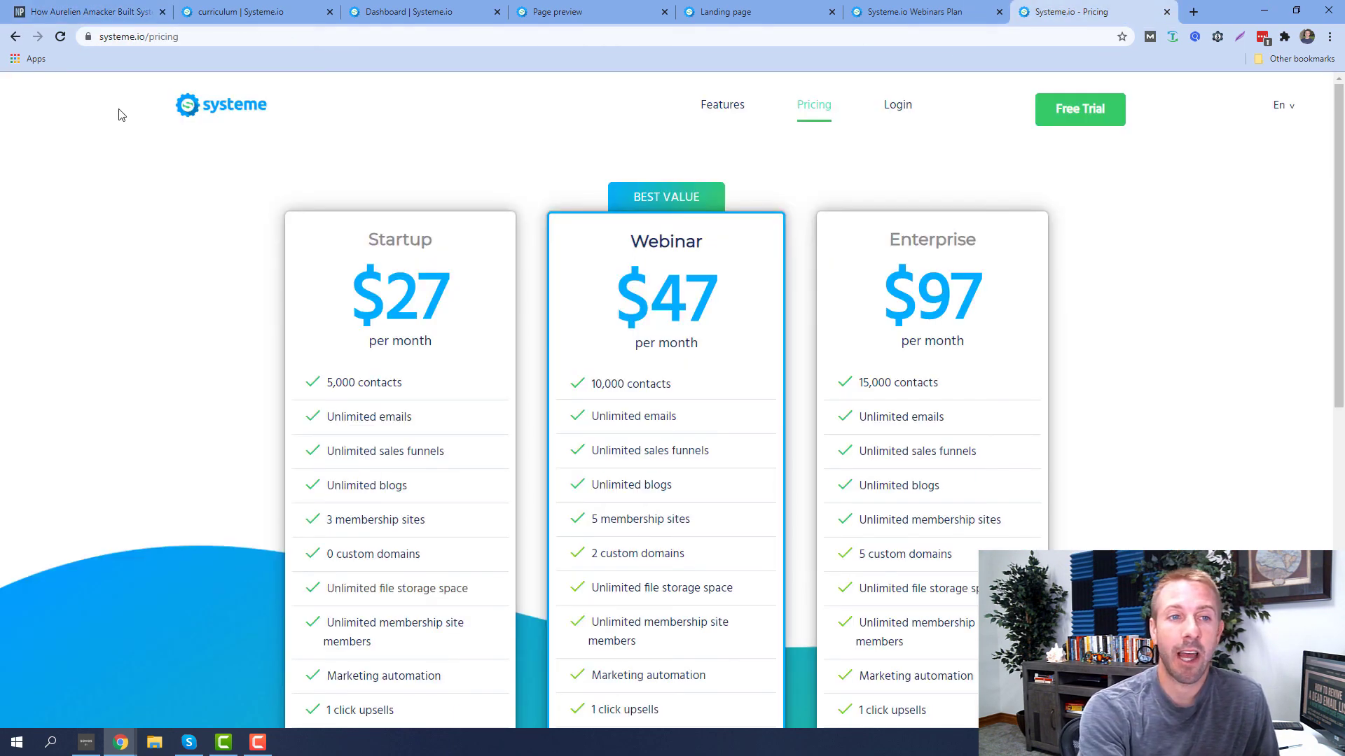
click(198, 109)
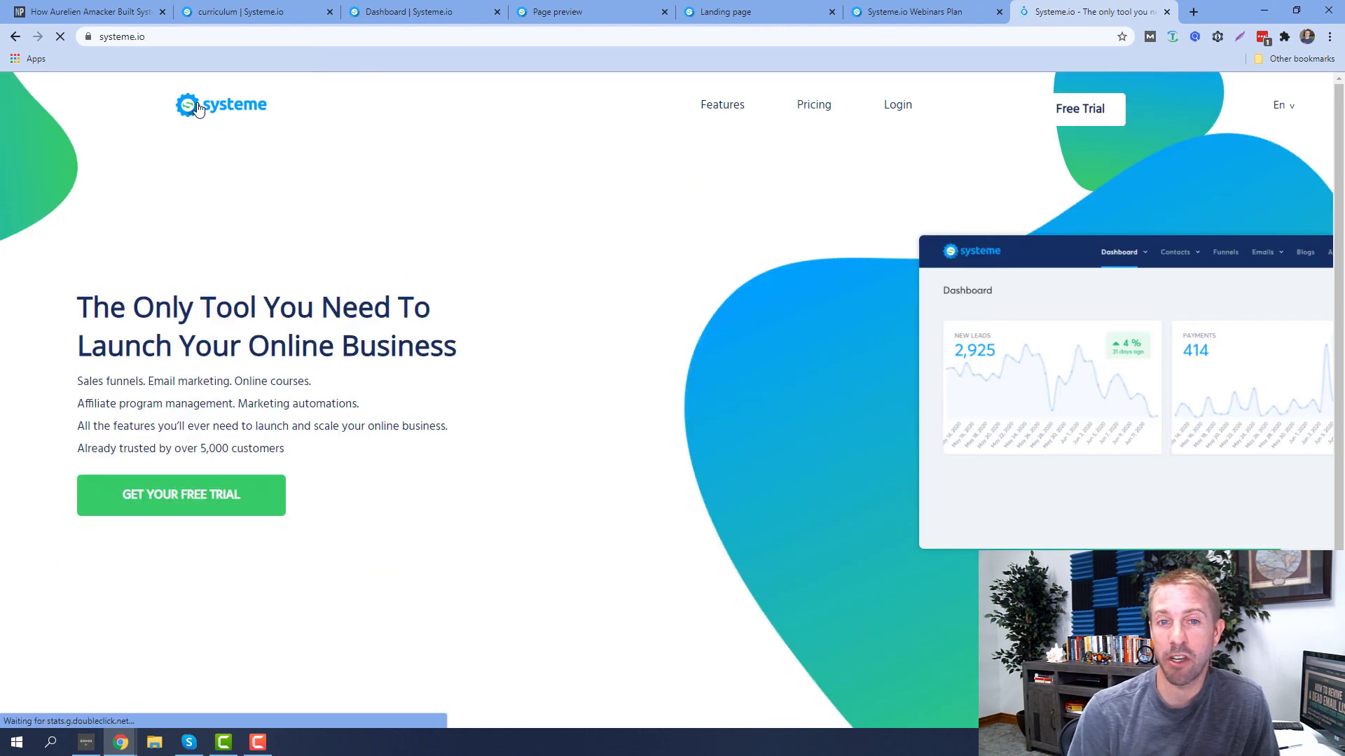